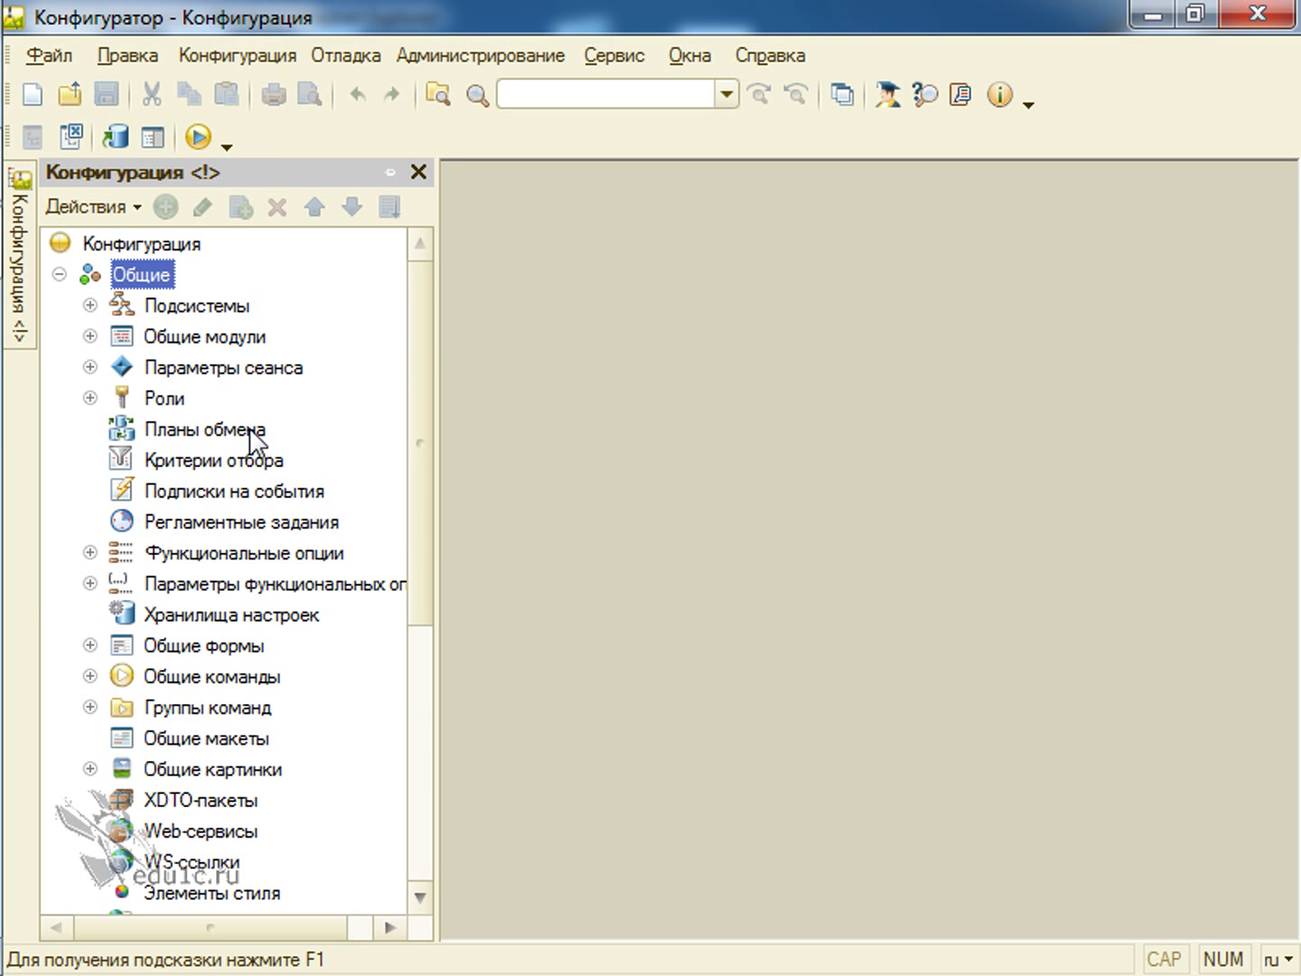
# Step: Select the Планы обмена branch in the configuration tree and create a new Графическая схема document
pyautogui.scroll(-2, 253, 443)
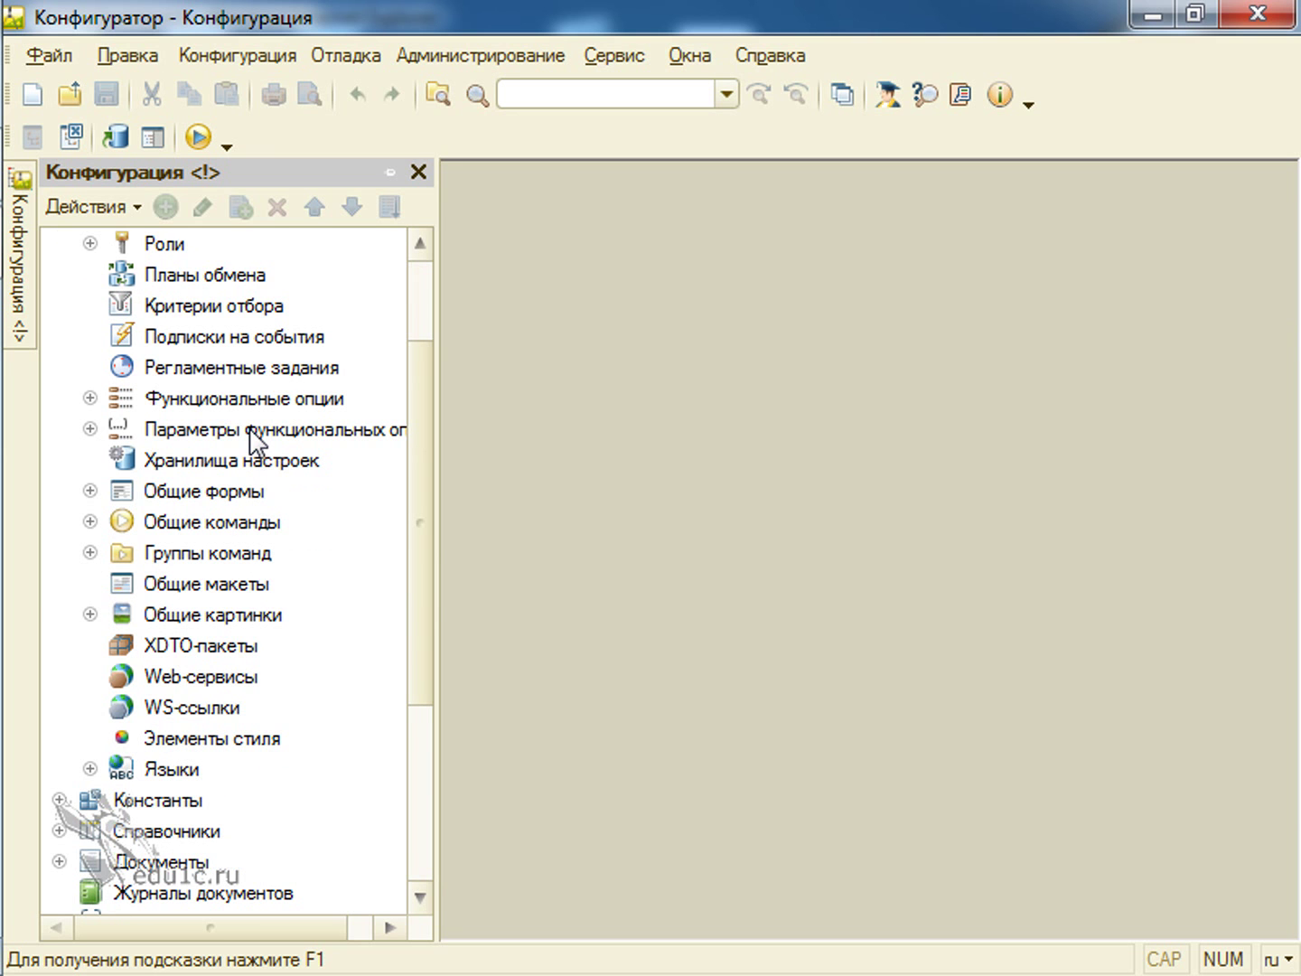
pyautogui.click(231, 278)
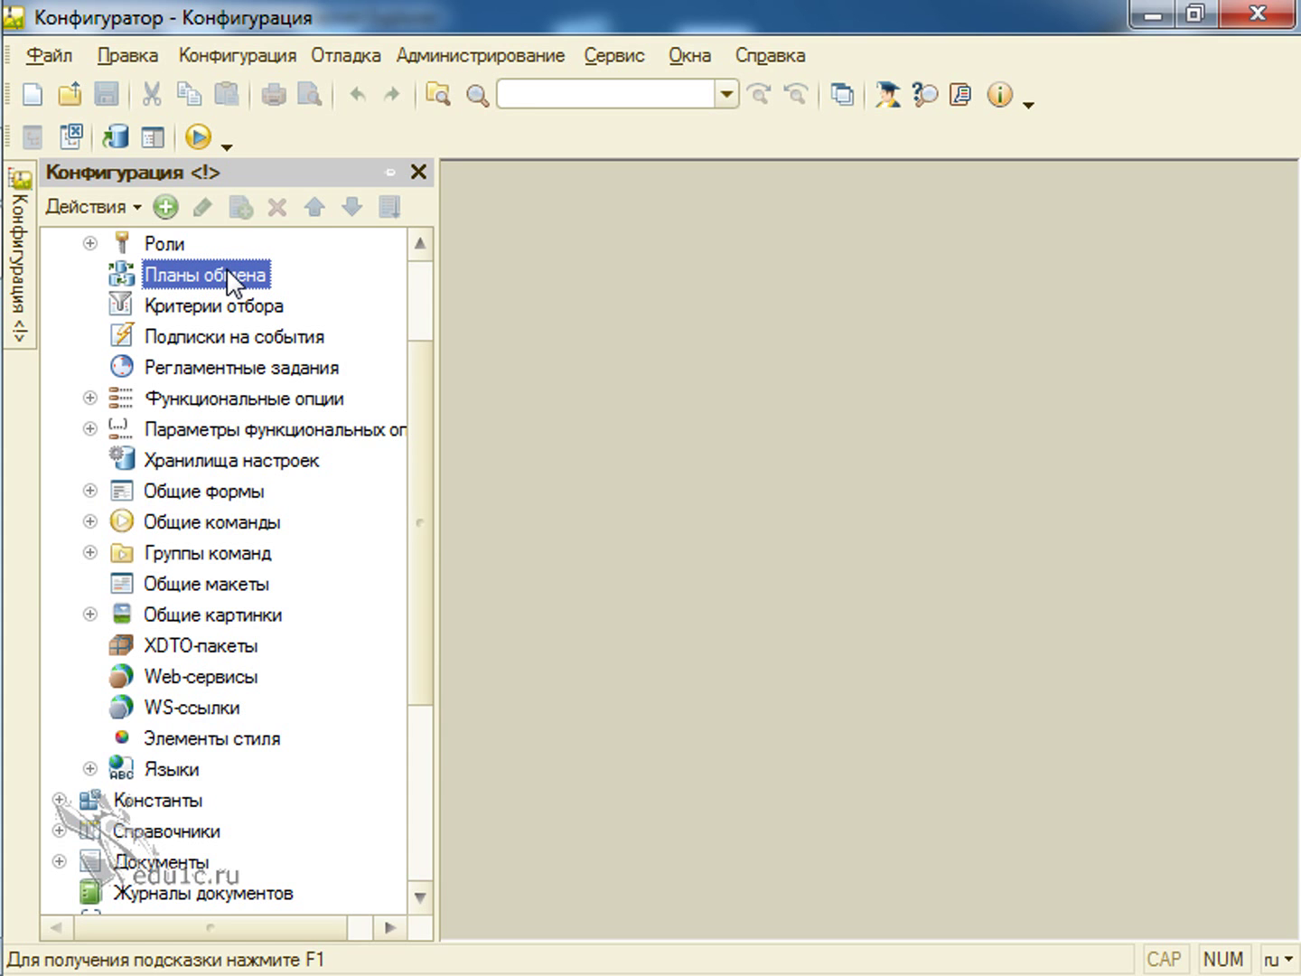
pyautogui.click(33, 93)
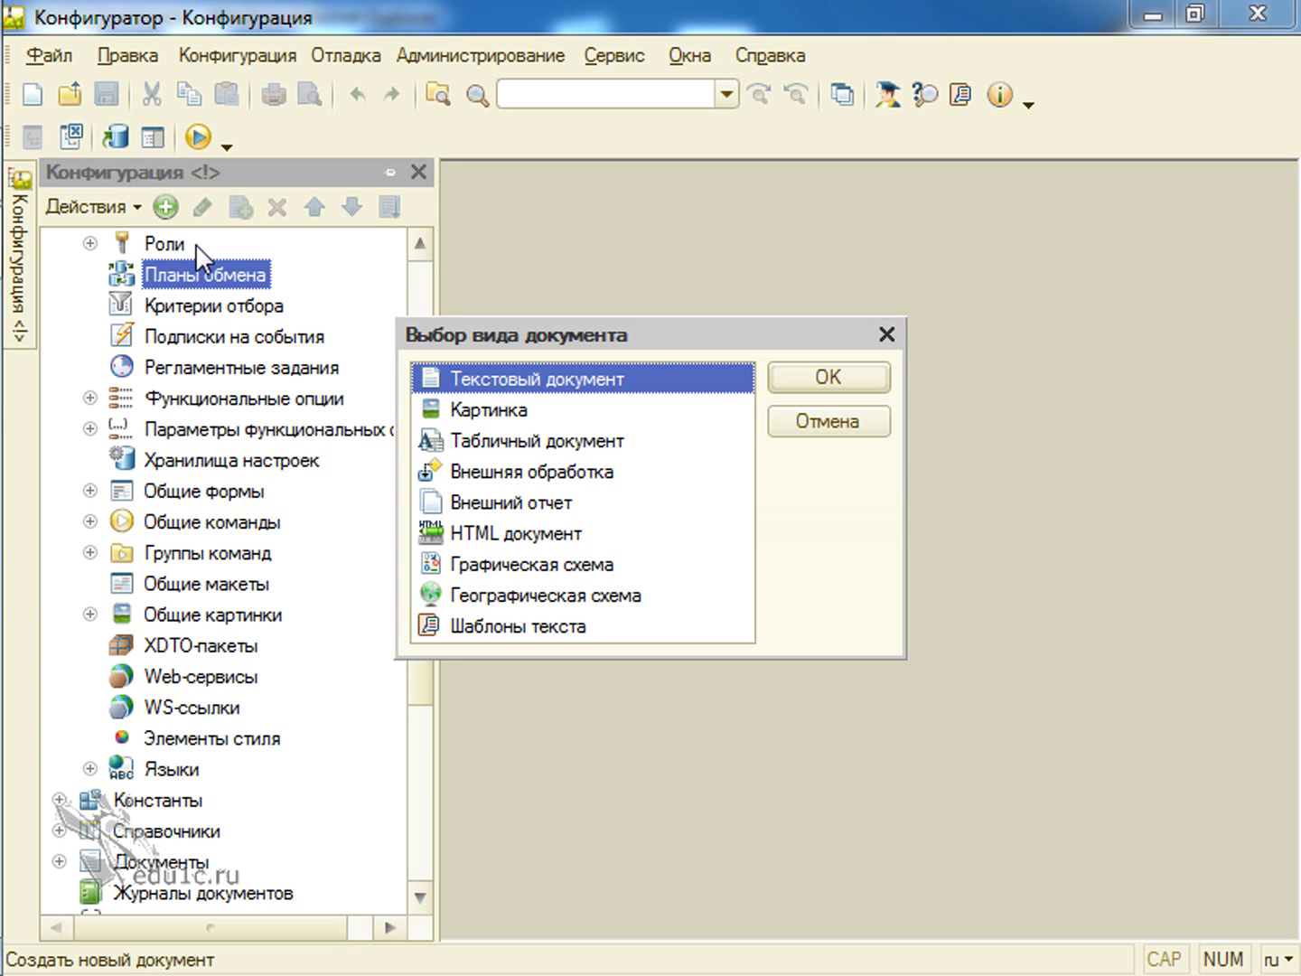
pyautogui.doubleClick(574, 566)
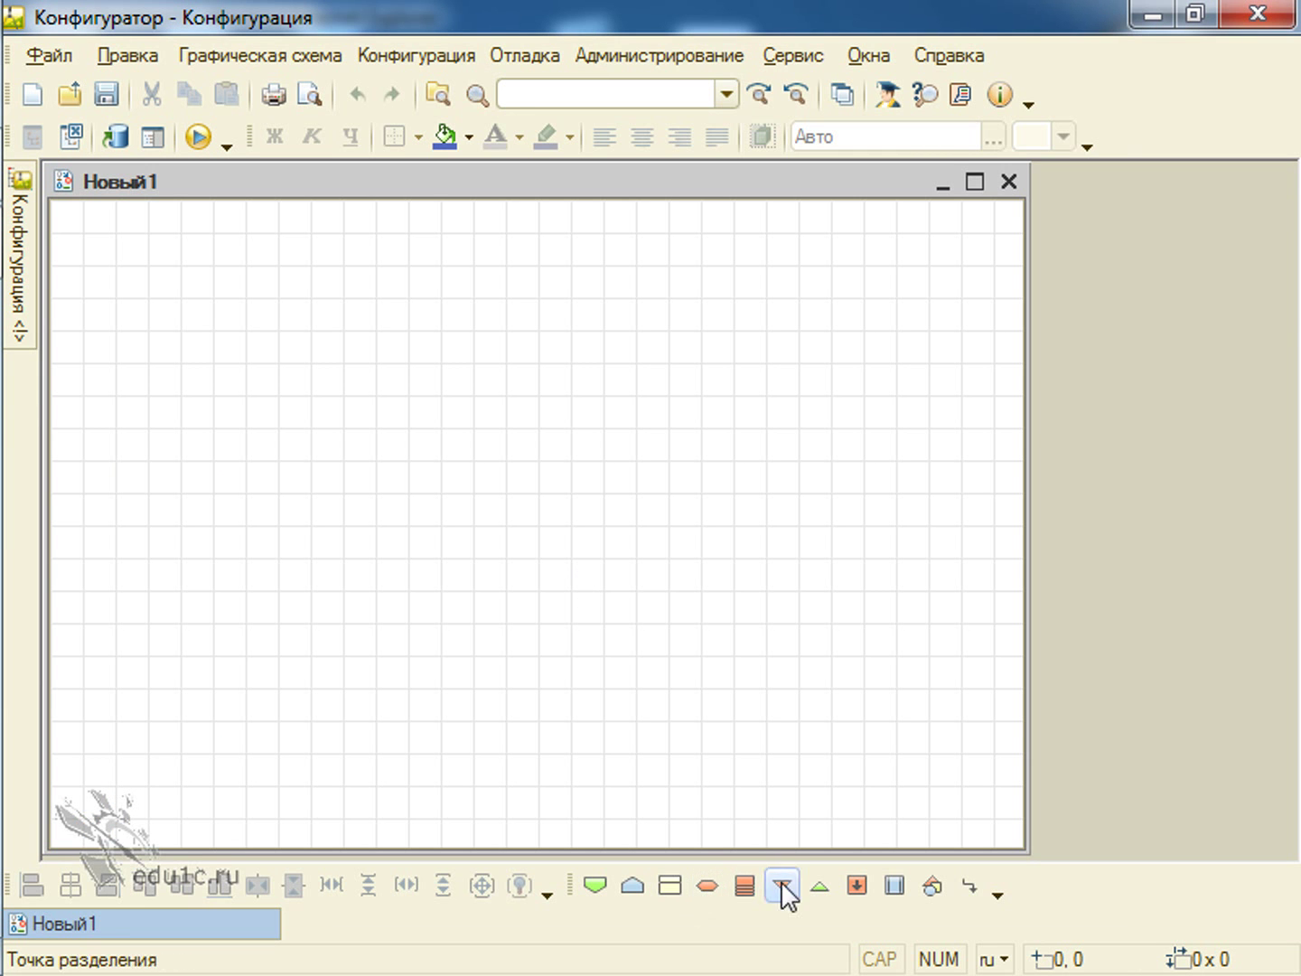
# Step: Draw three decoration blocks: about 80 x 80 at 20, 100, about 100 x 80 at 360, 100, and a smaller one between and below them
pyautogui.click(932, 887)
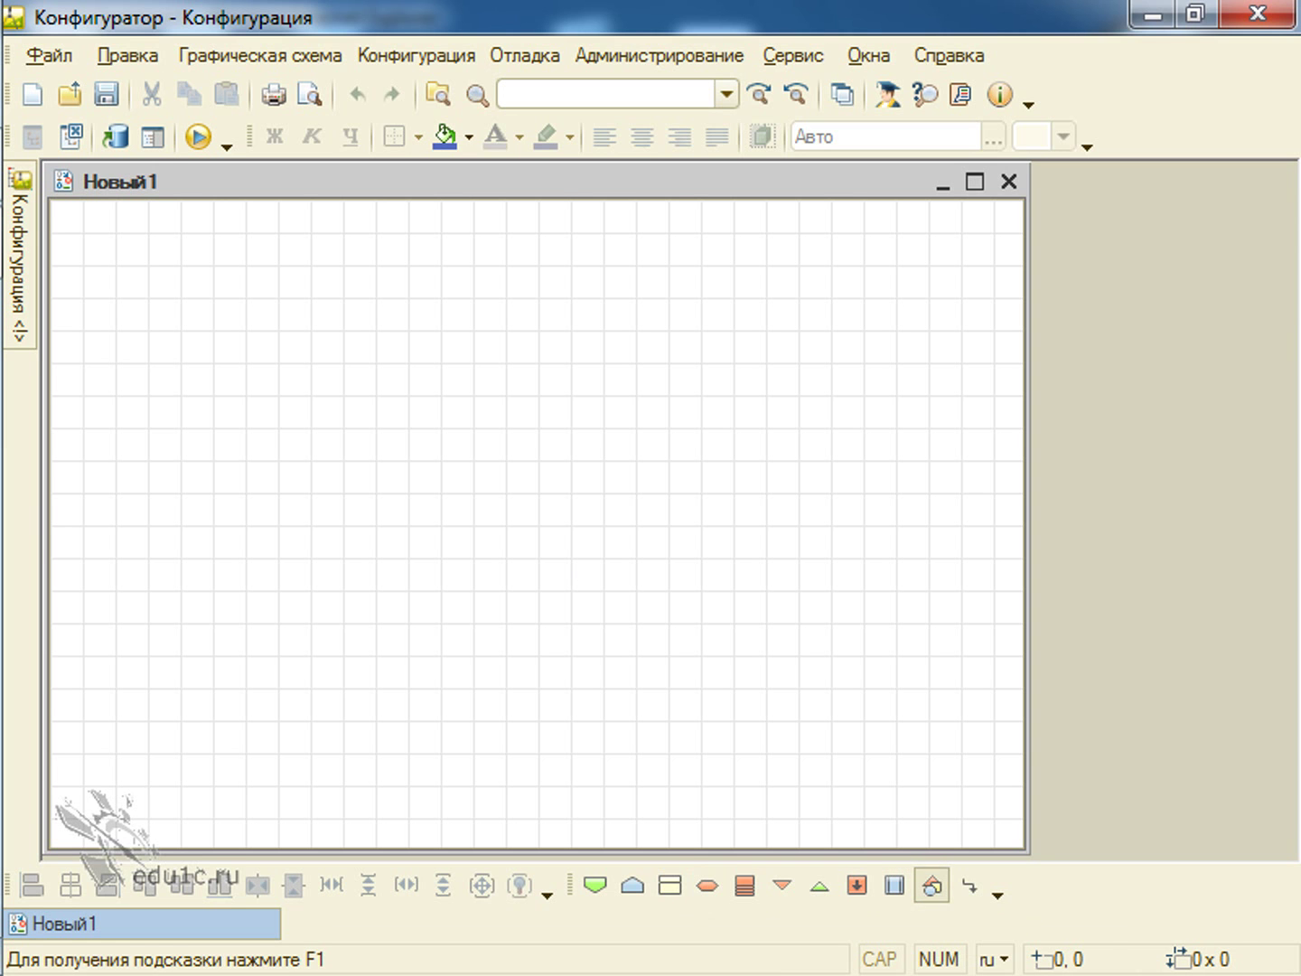
pyautogui.moveTo(78, 359); pyautogui.dragTo(217, 496)
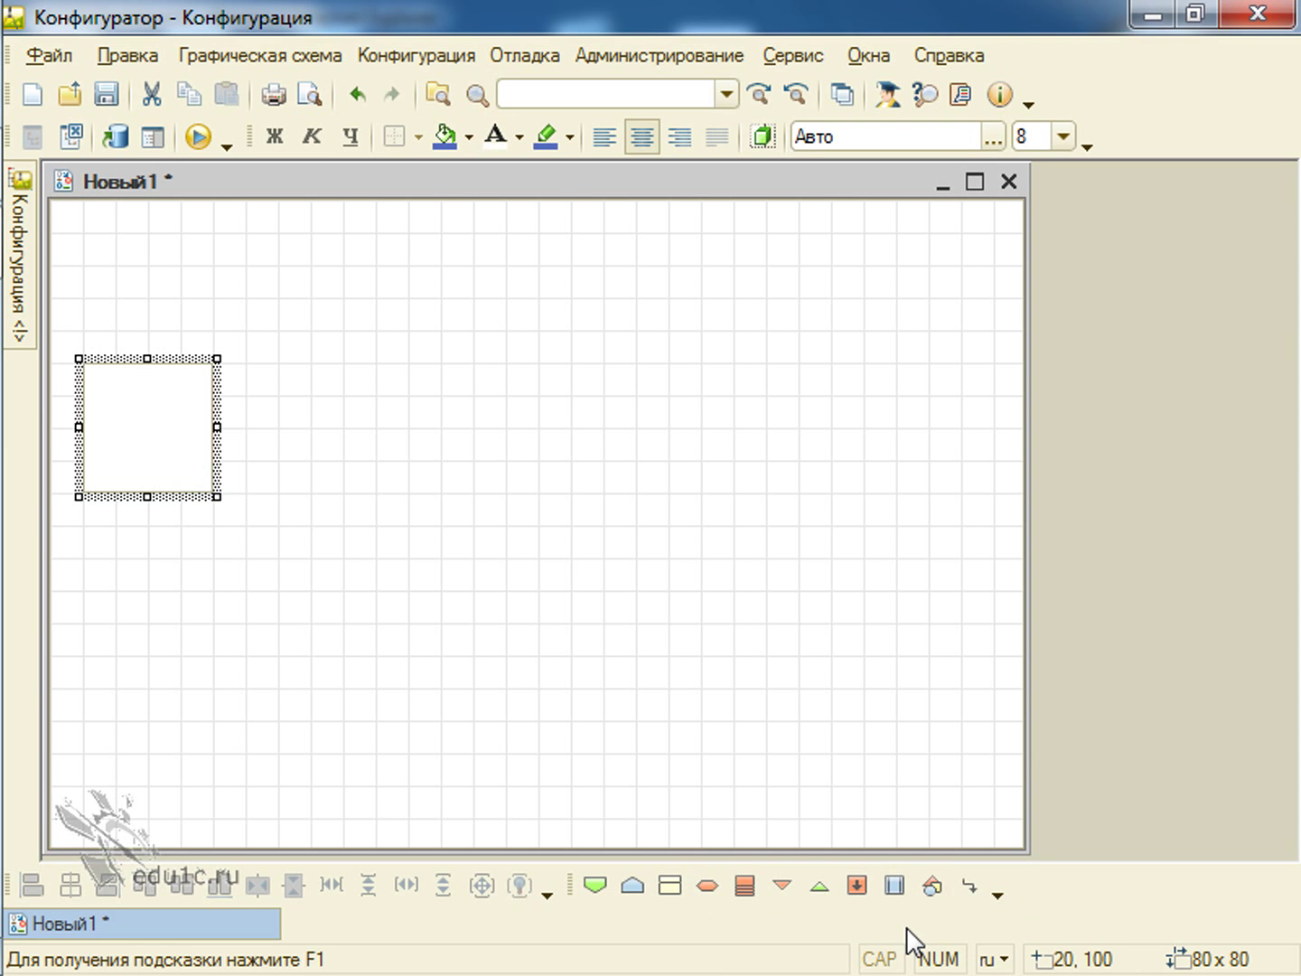
pyautogui.click(939, 886)
pyautogui.moveTo(632, 359); pyautogui.dragTo(802, 496)
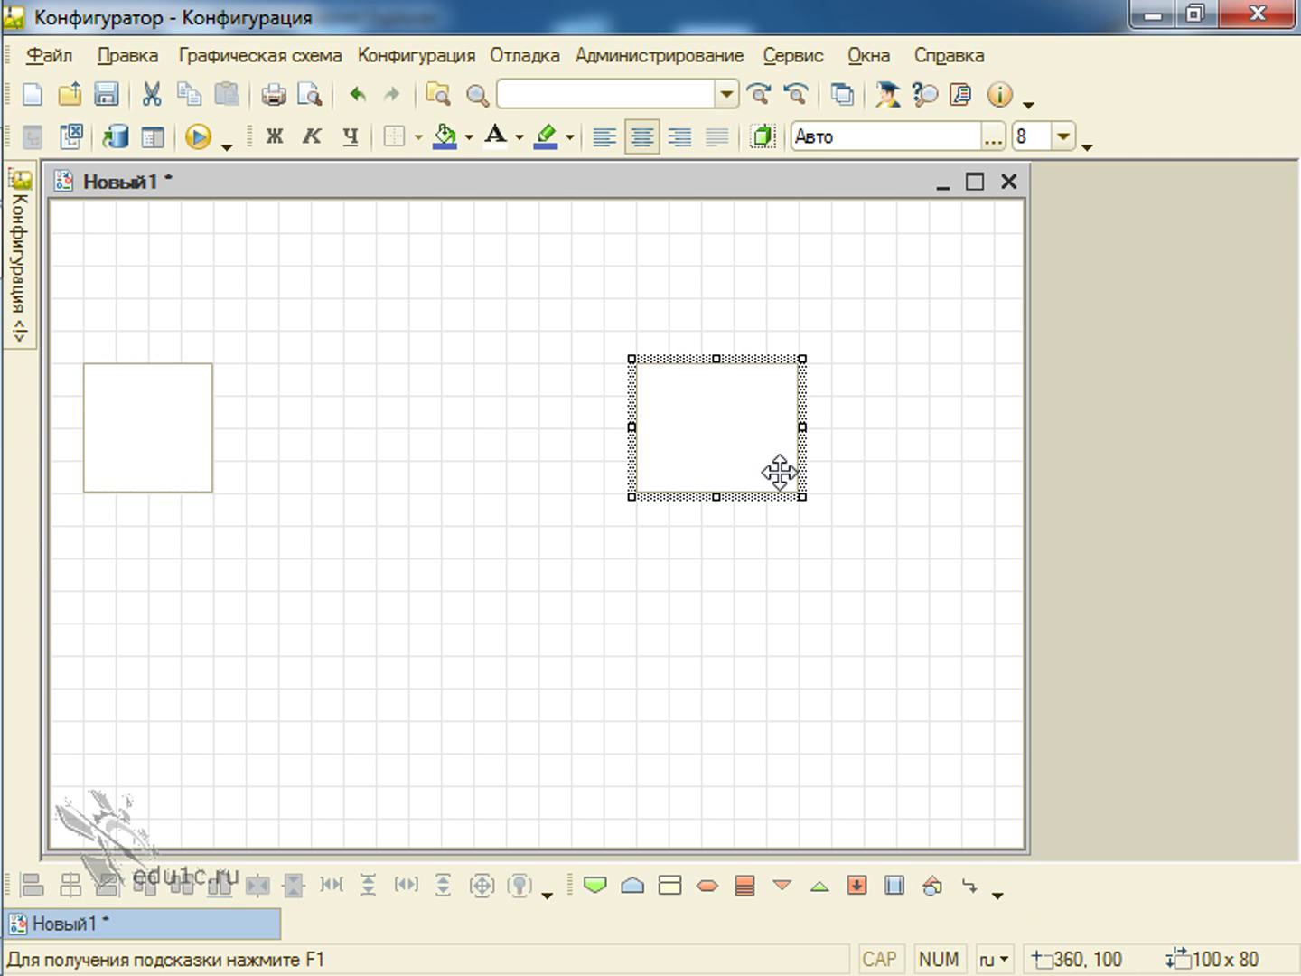
pyautogui.click(931, 886)
pyautogui.moveTo(343, 687); pyautogui.dragTo(471, 785)
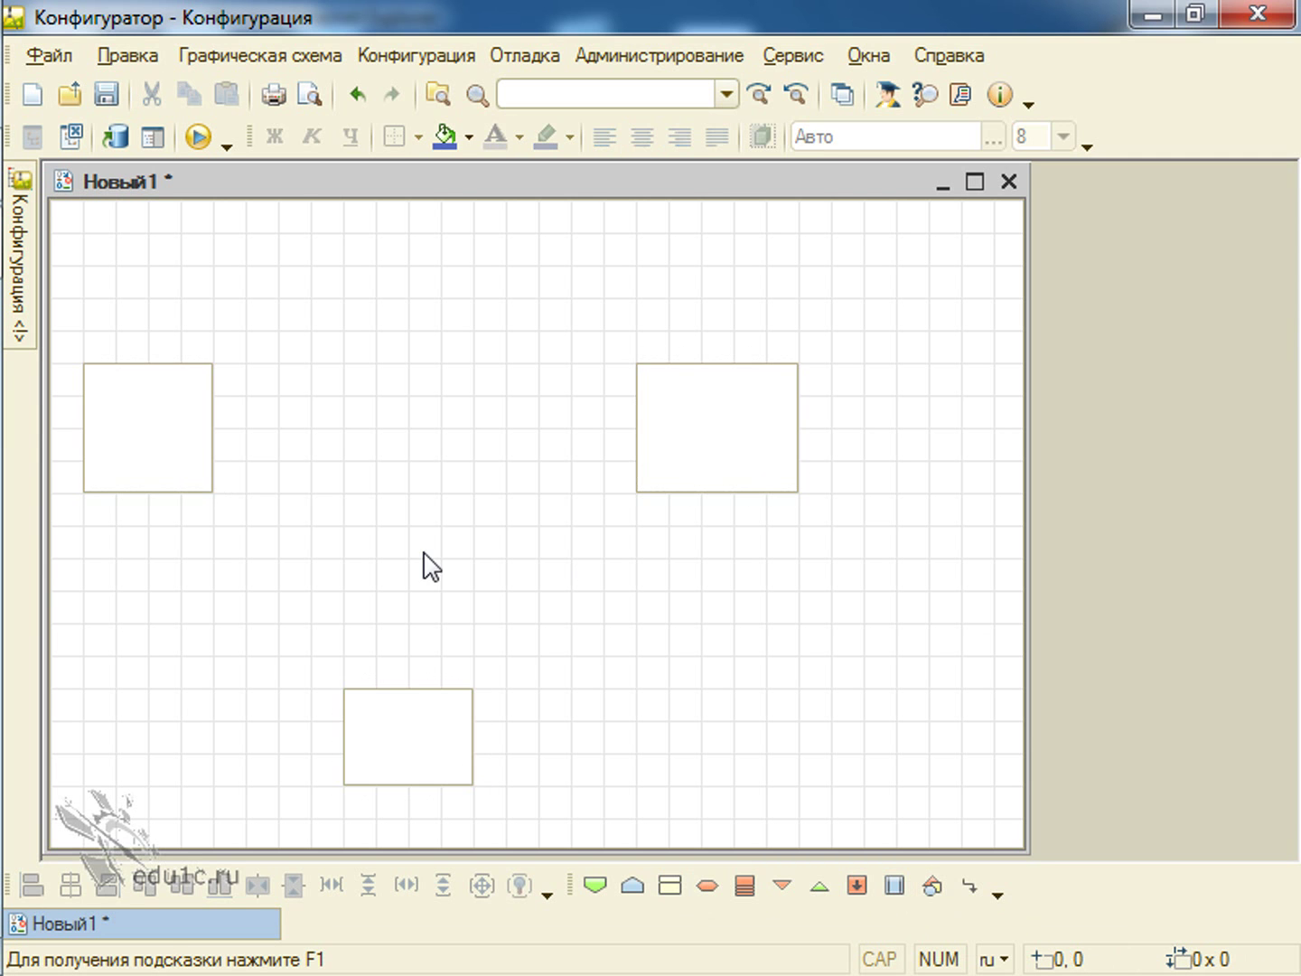
# Step: Set the title of the 100 x 80 decoration block to "ЦБ" and close its properties
pyautogui.moveTo(7, 387)
pyautogui.doubleClick(688, 435)
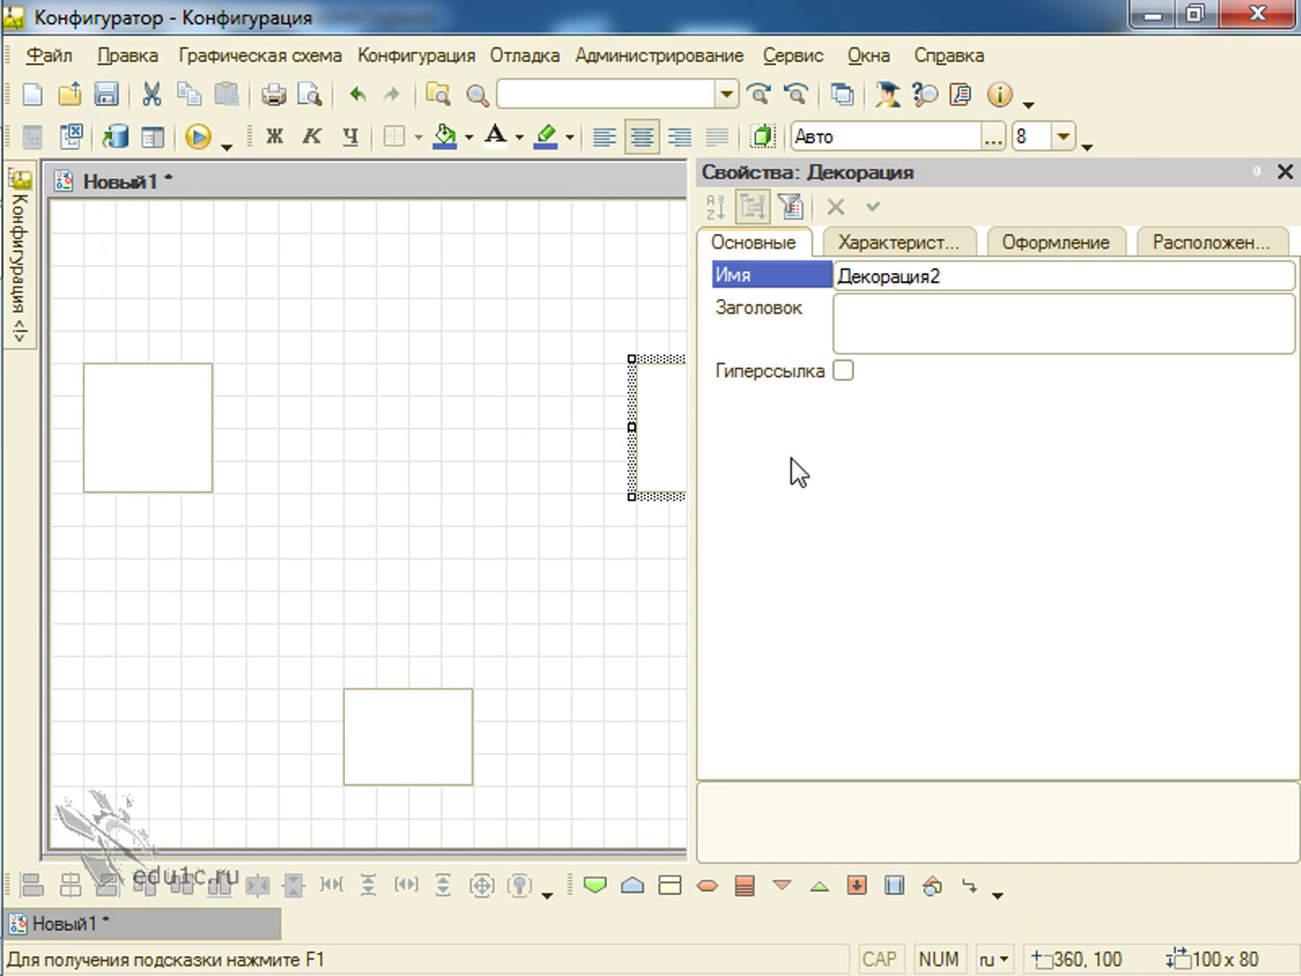
pyautogui.click(863, 347)
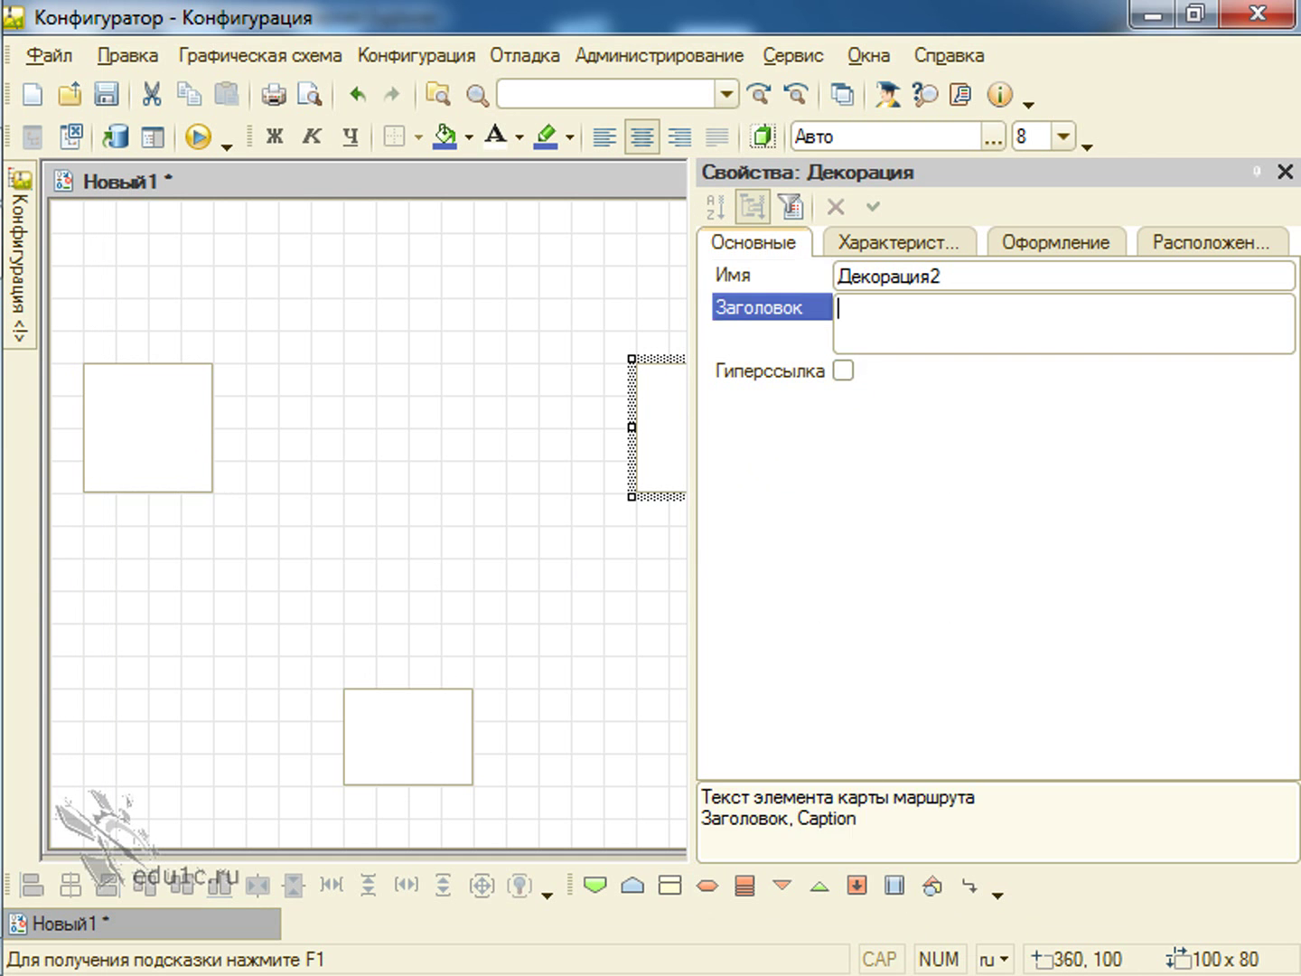
pyautogui.write('ЦБ')
pyautogui.press('Tab')
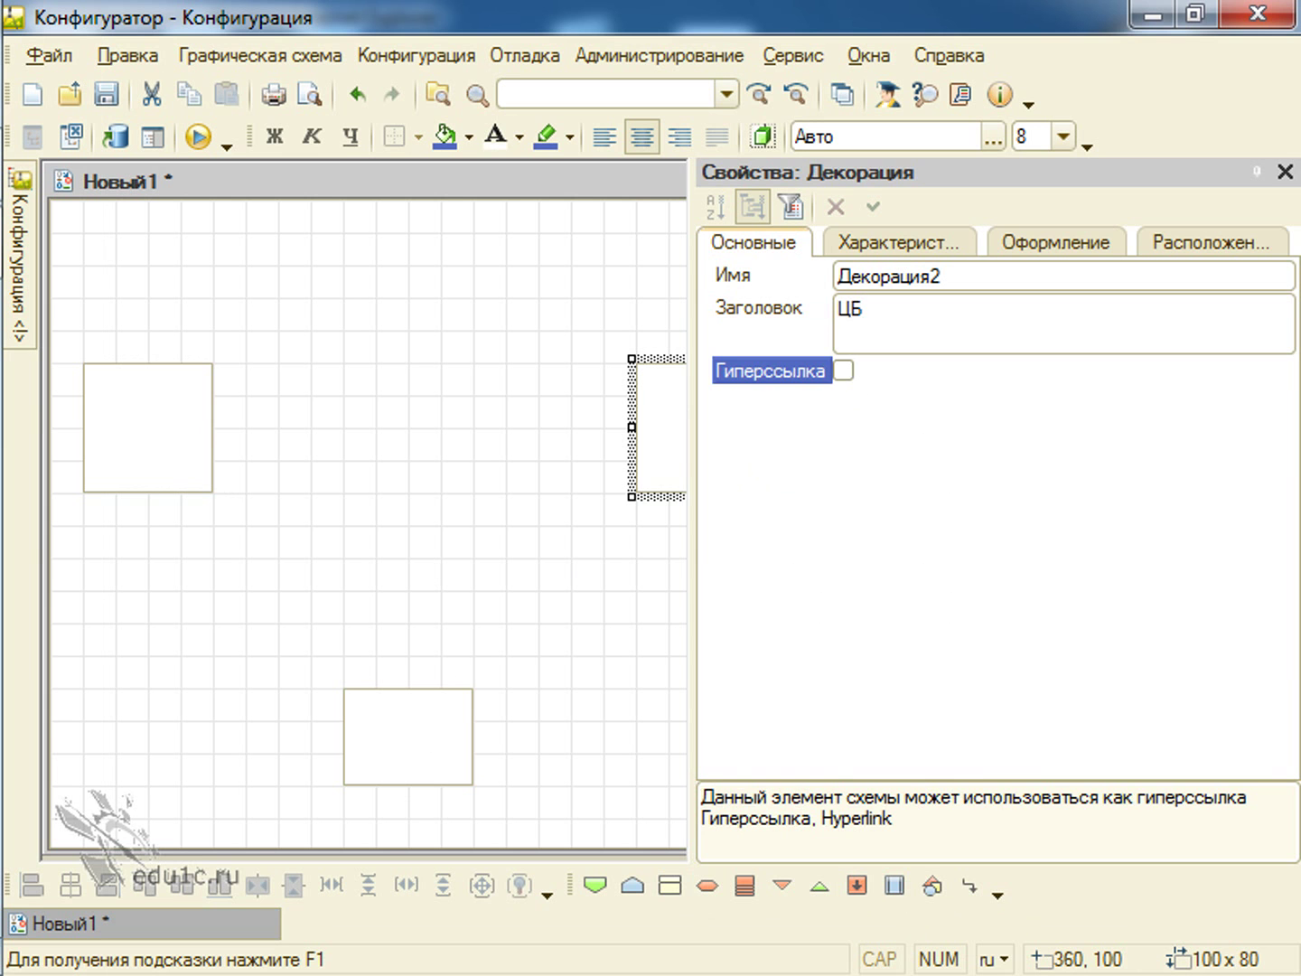
pyautogui.click(488, 398)
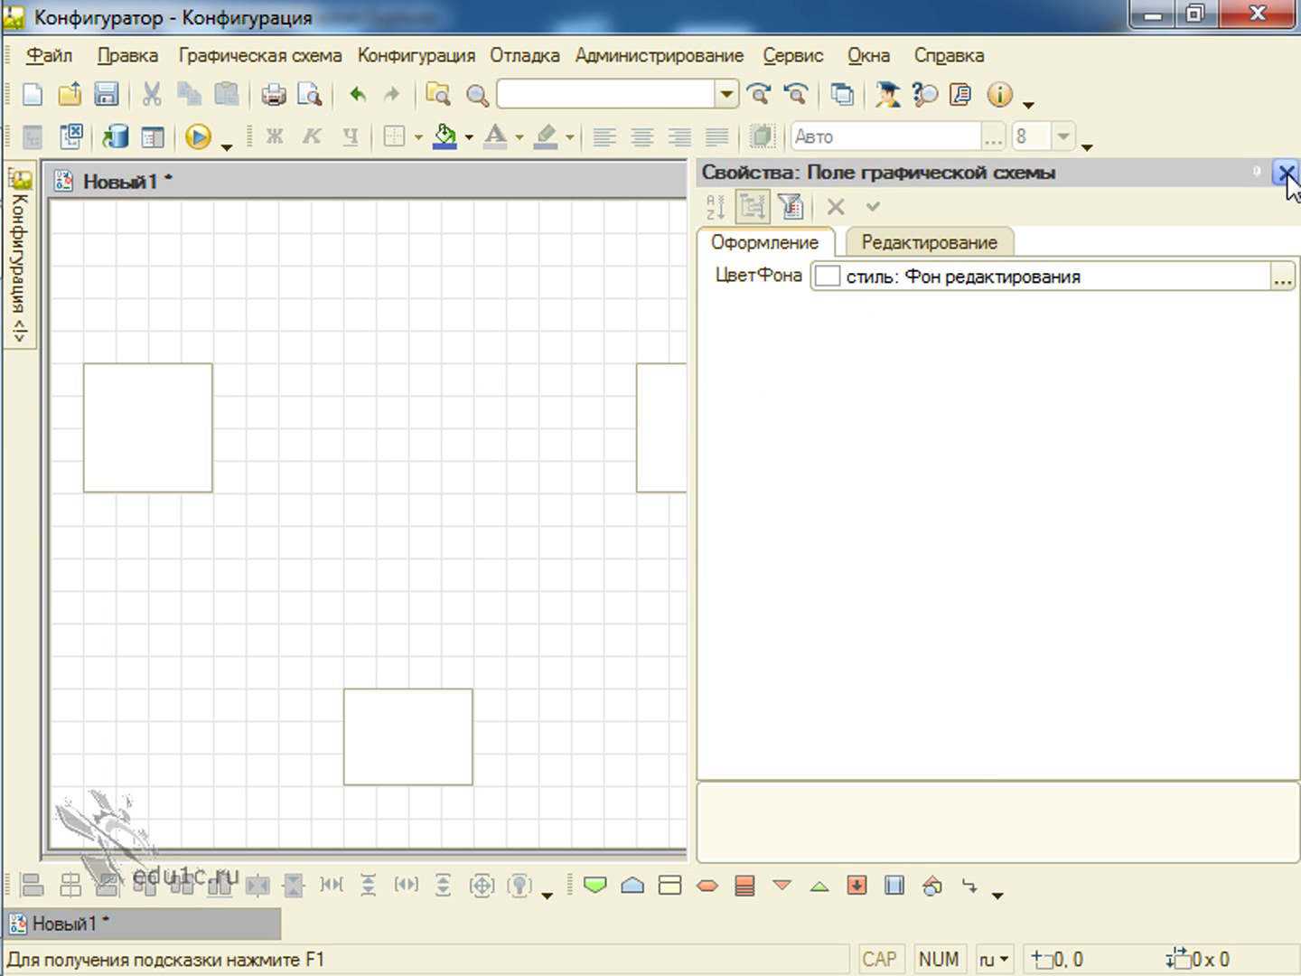
pyautogui.click(1284, 172)
# Step: Rearrange the blocks: ЦБ to 260, 80, the lowest block one grid cell up, and the square block to 40, 80
pyautogui.click(697, 435)
pyautogui.moveTo(696, 436); pyautogui.dragTo(529, 429)
pyautogui.click(373, 733)
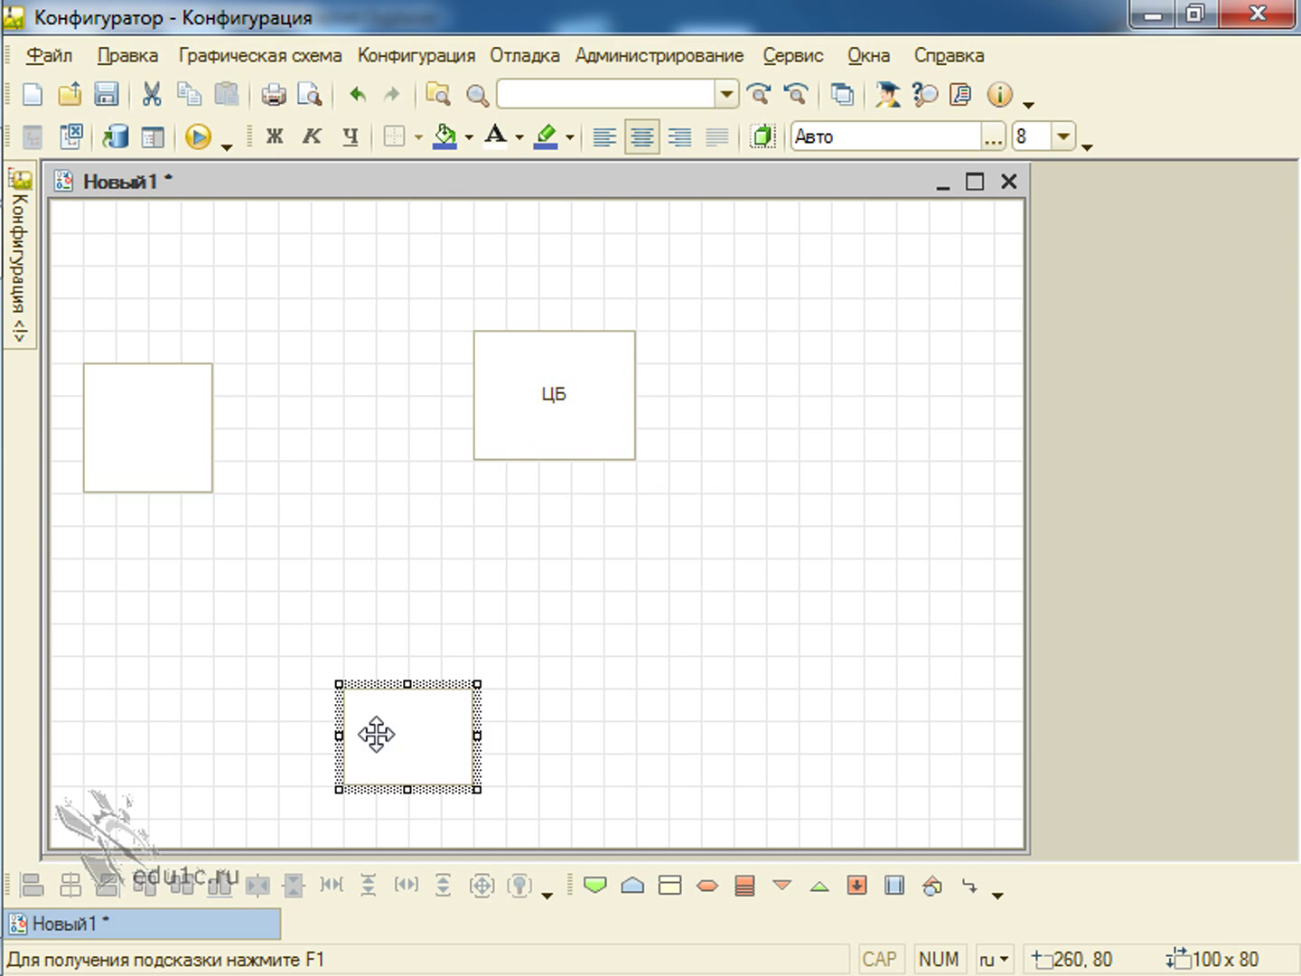
pyautogui.moveTo(373, 733); pyautogui.dragTo(371, 682)
pyautogui.moveTo(181, 451); pyautogui.dragTo(215, 419)
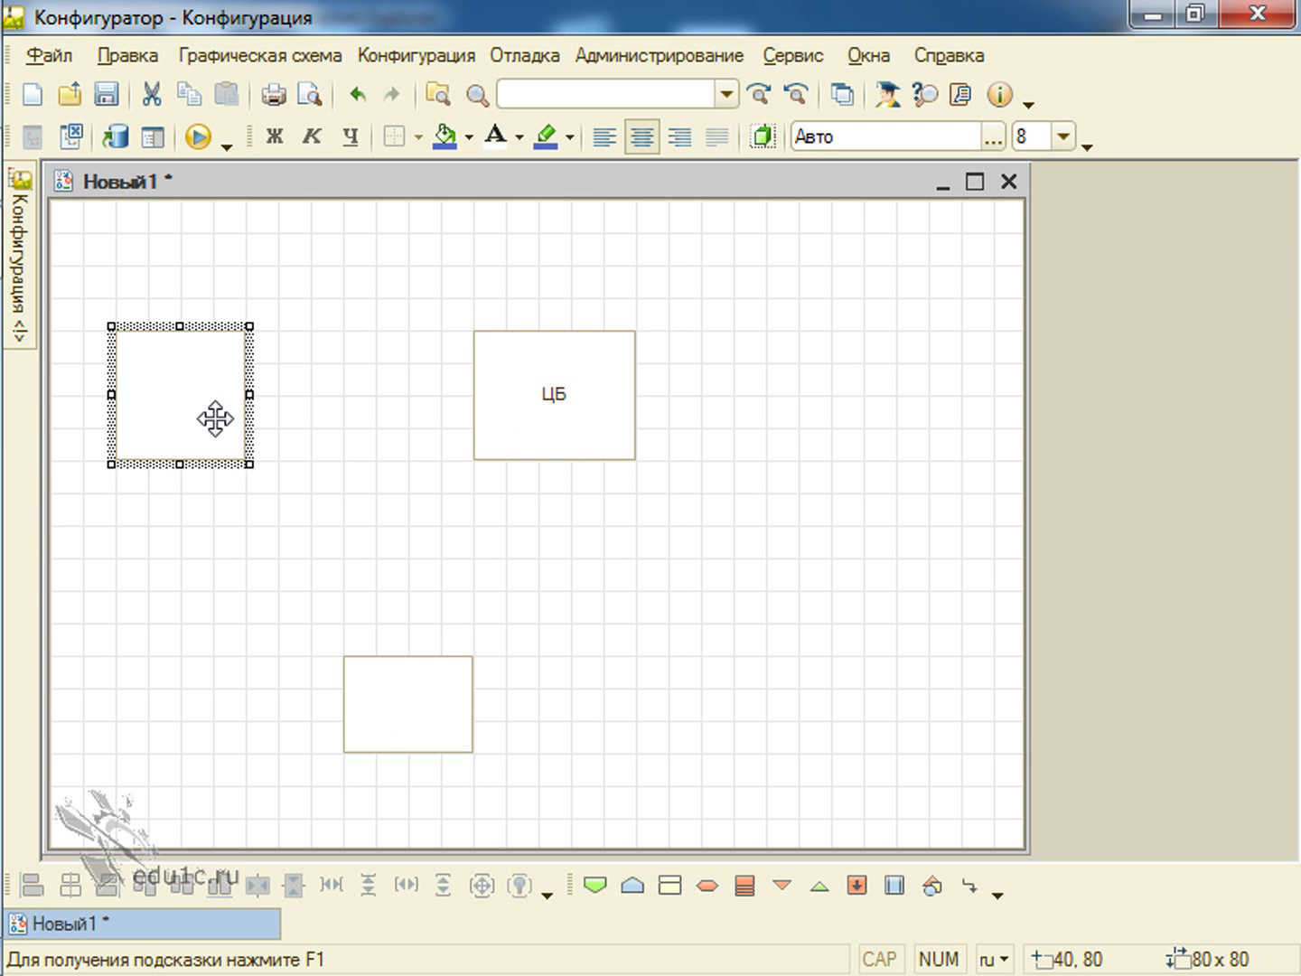
# Step: Fill the square block with the blue style colour Фон выделения редактирования
pyautogui.click(525, 378)
pyautogui.click(132, 342)
pyautogui.click(497, 379)
pyautogui.click(156, 345)
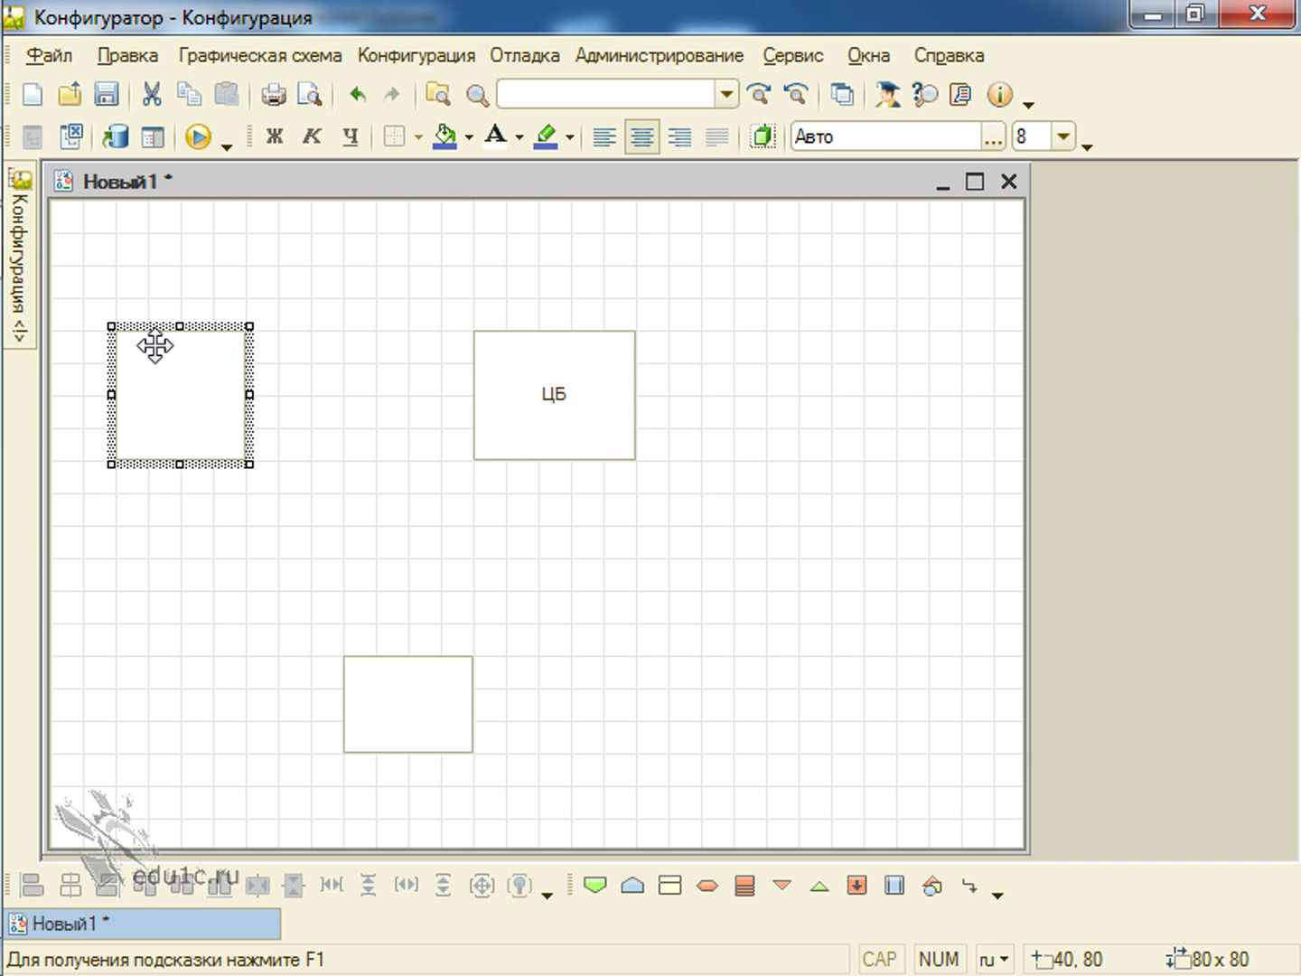
pyautogui.click(446, 139)
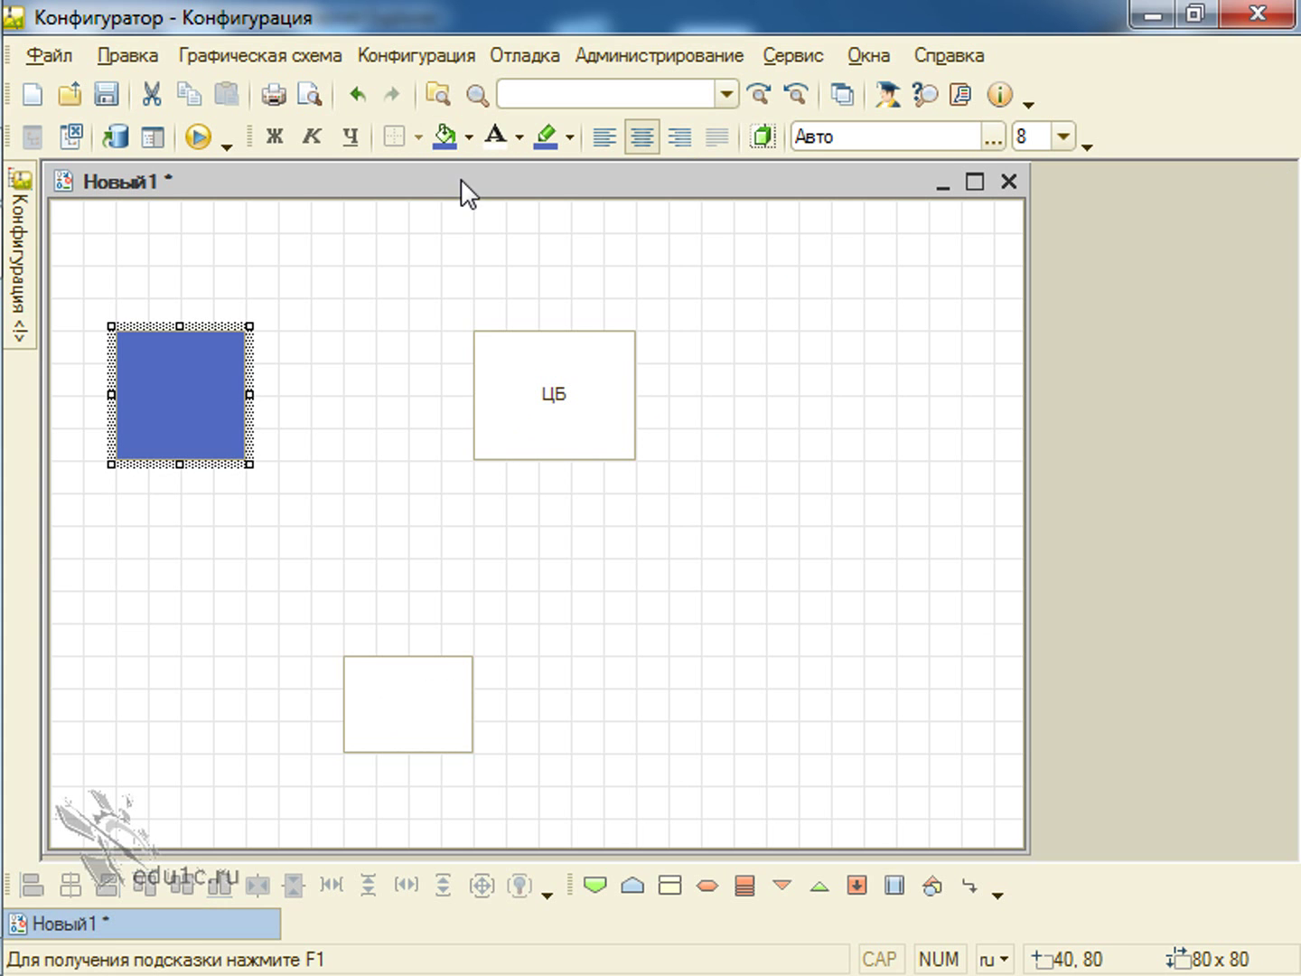
# Step: Fill the ЦБ block with the style colour Фон кнопки
pyautogui.click(541, 358)
pyautogui.click(468, 138)
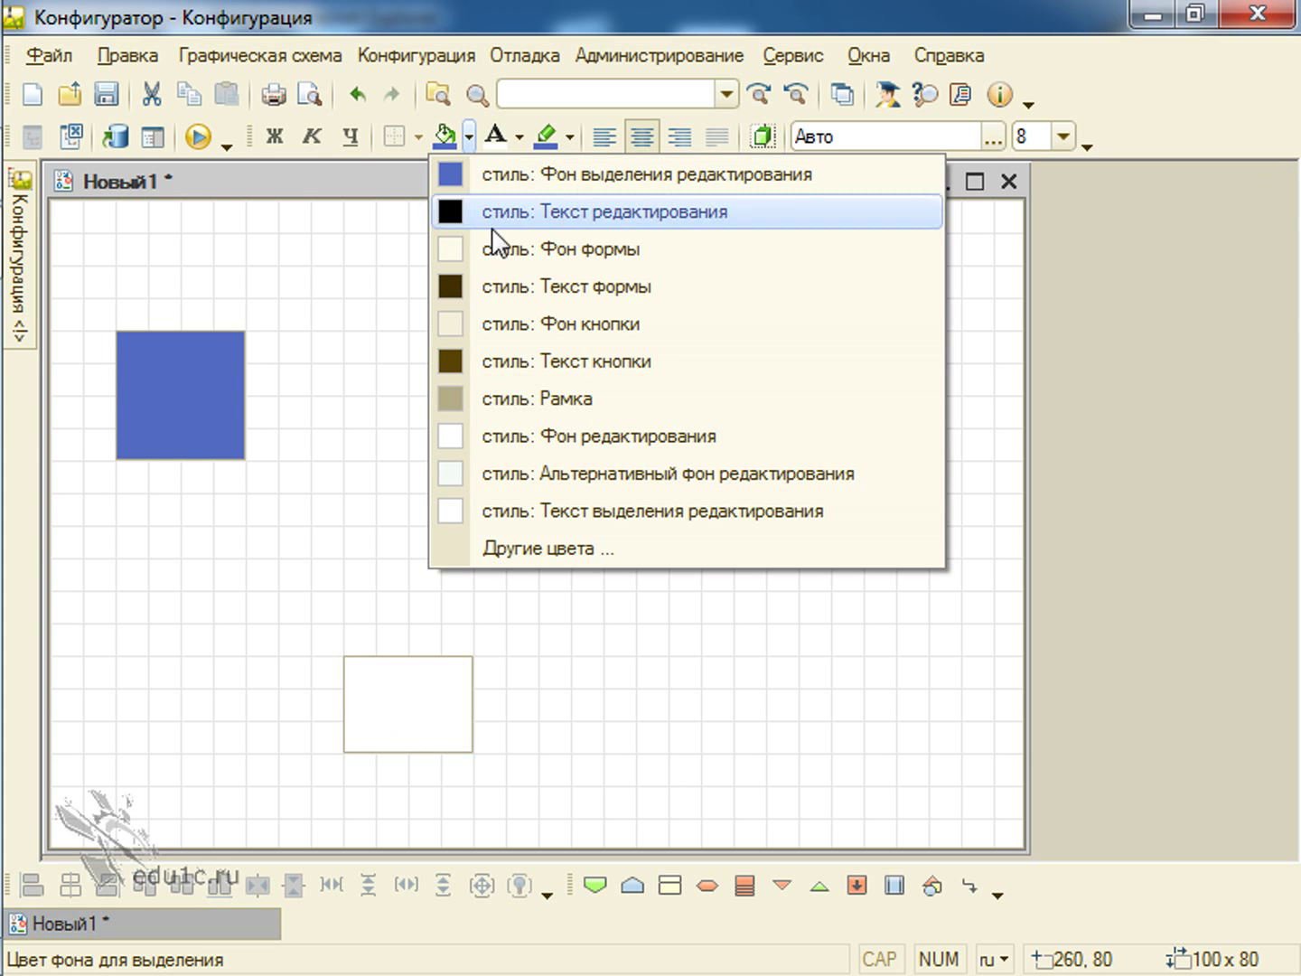
pyautogui.click(525, 326)
pyautogui.click(412, 433)
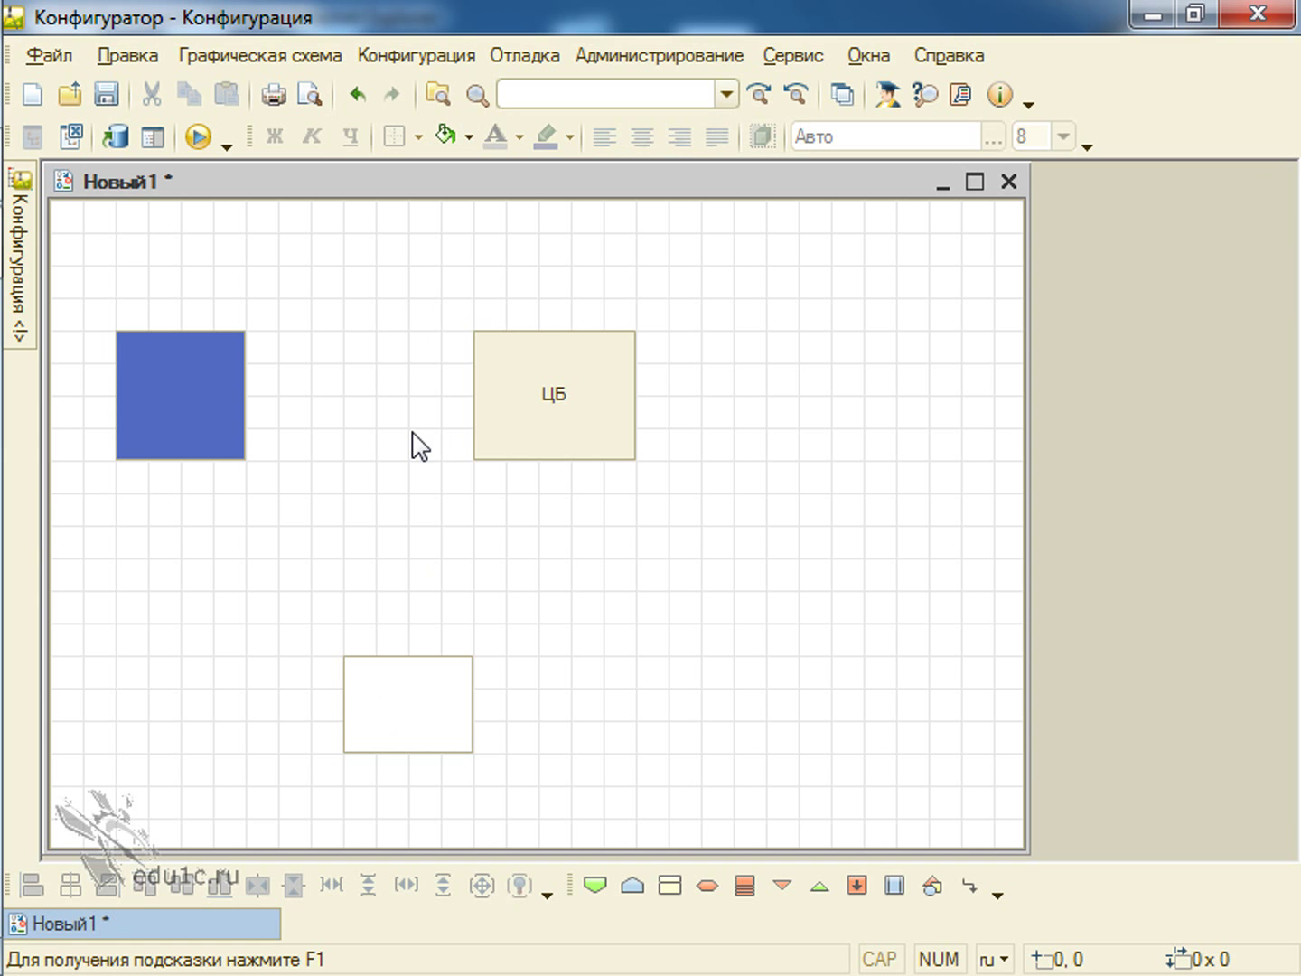
# Step: Move the ЦБ block to 340, 80 and draw a decorative line from its bottom edge to the blue block's bottom edge
pyautogui.click(607, 380)
pyautogui.click(182, 370)
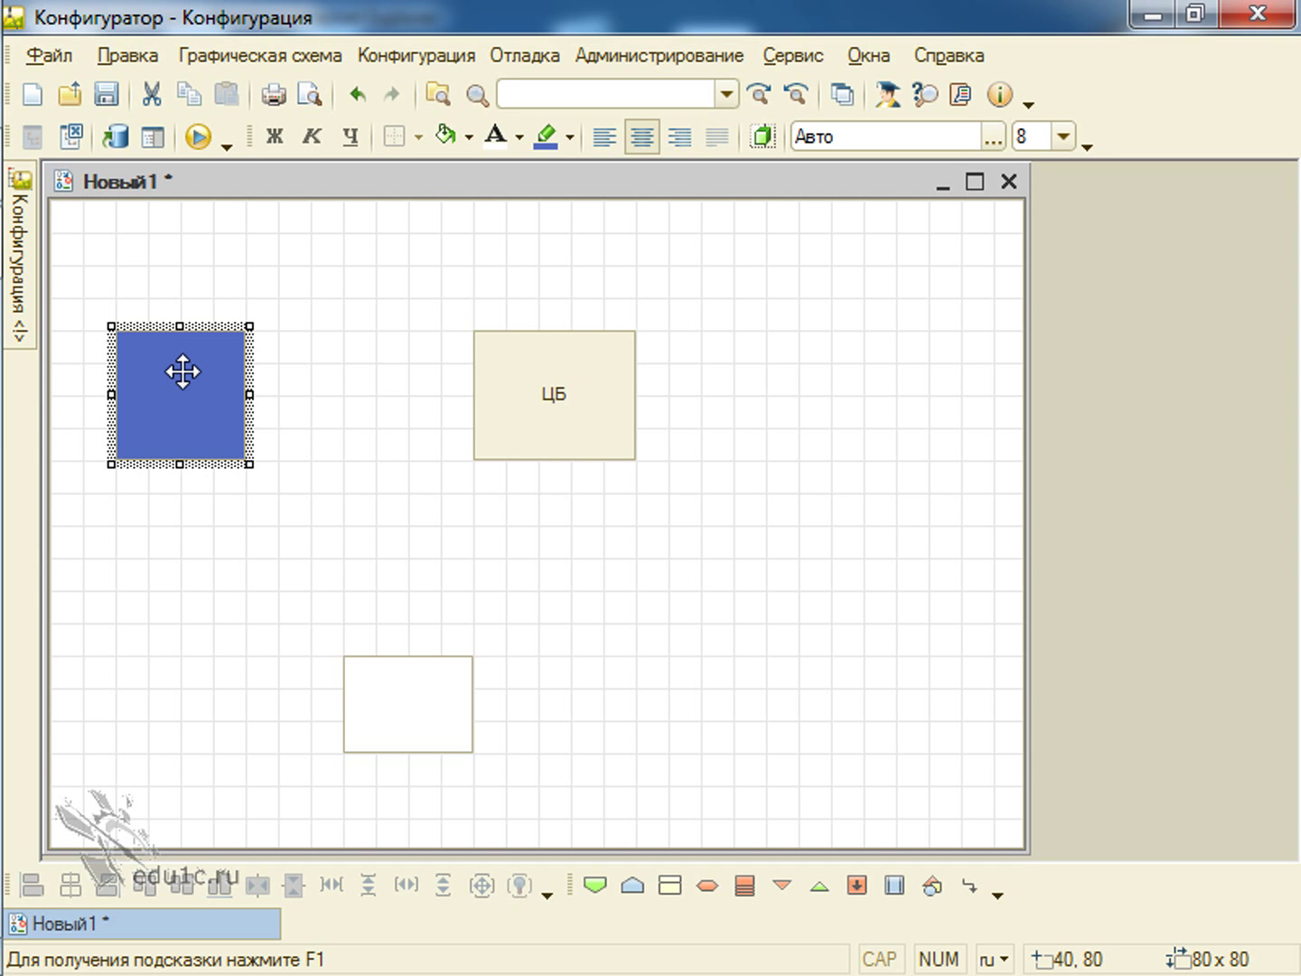
pyautogui.click(619, 375)
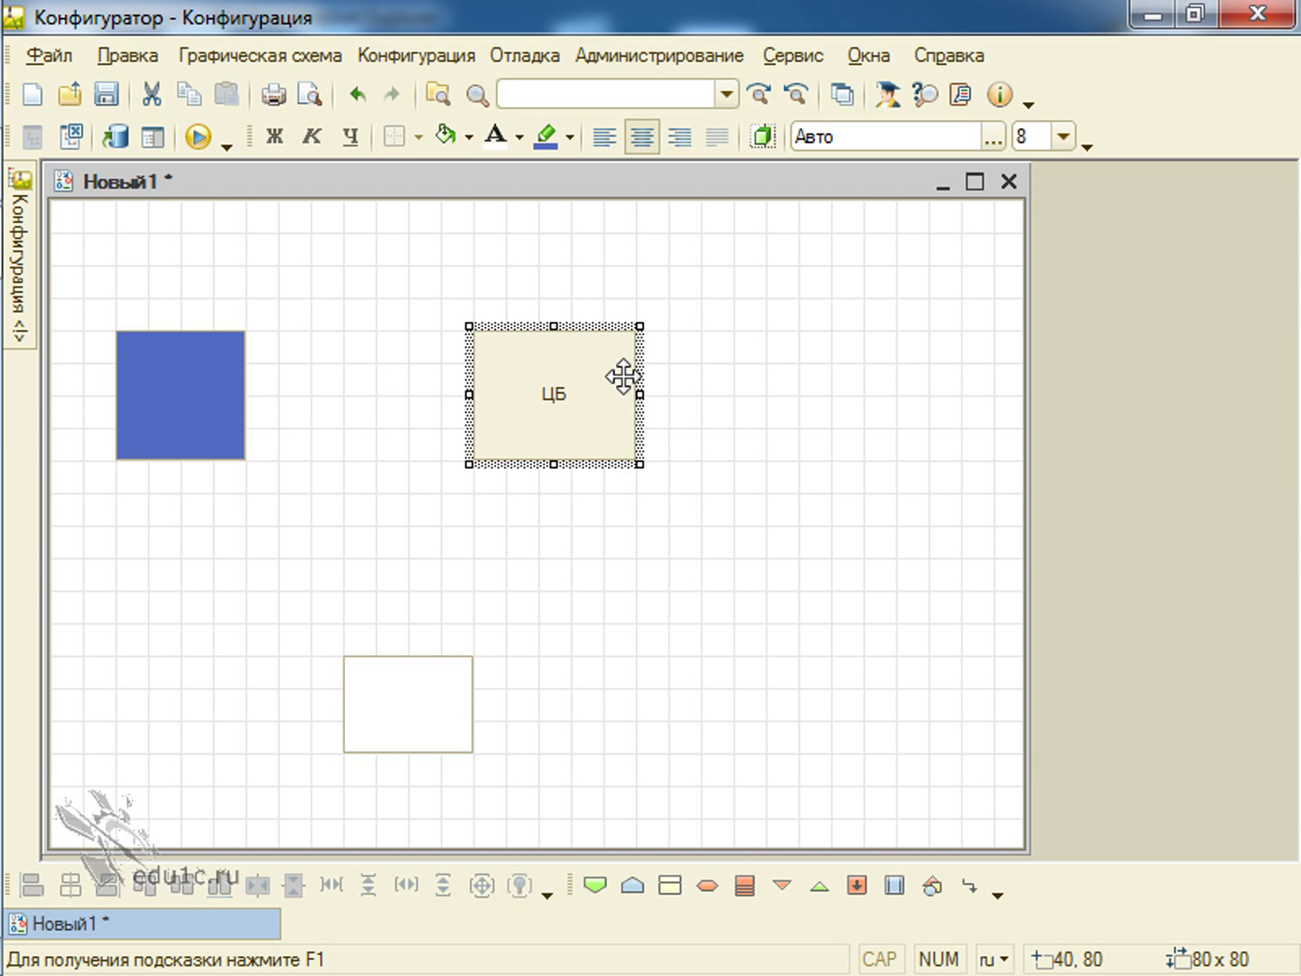
pyautogui.moveTo(582, 361); pyautogui.dragTo(701, 363)
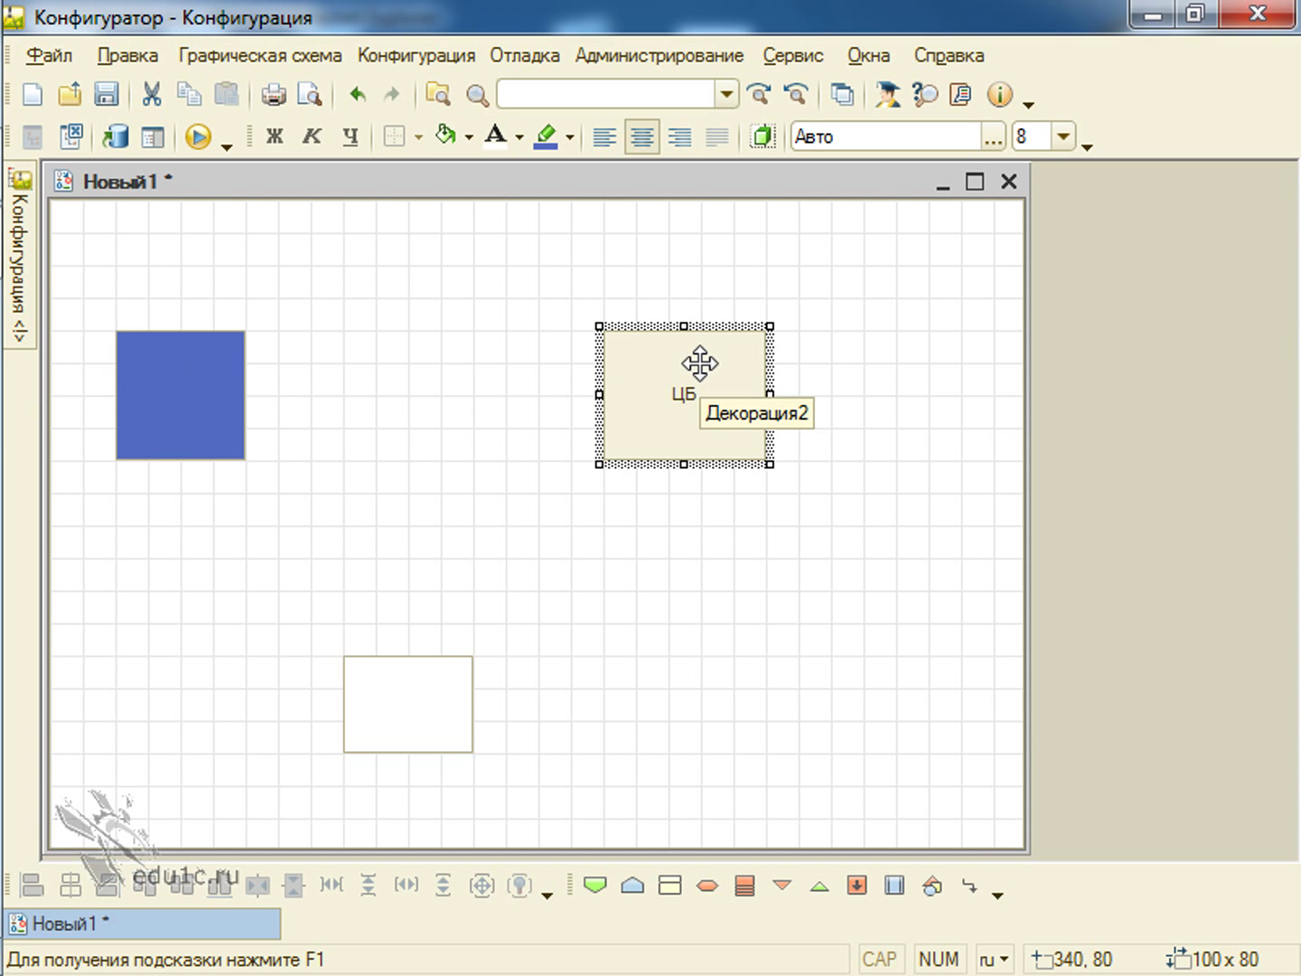
pyautogui.click(974, 885)
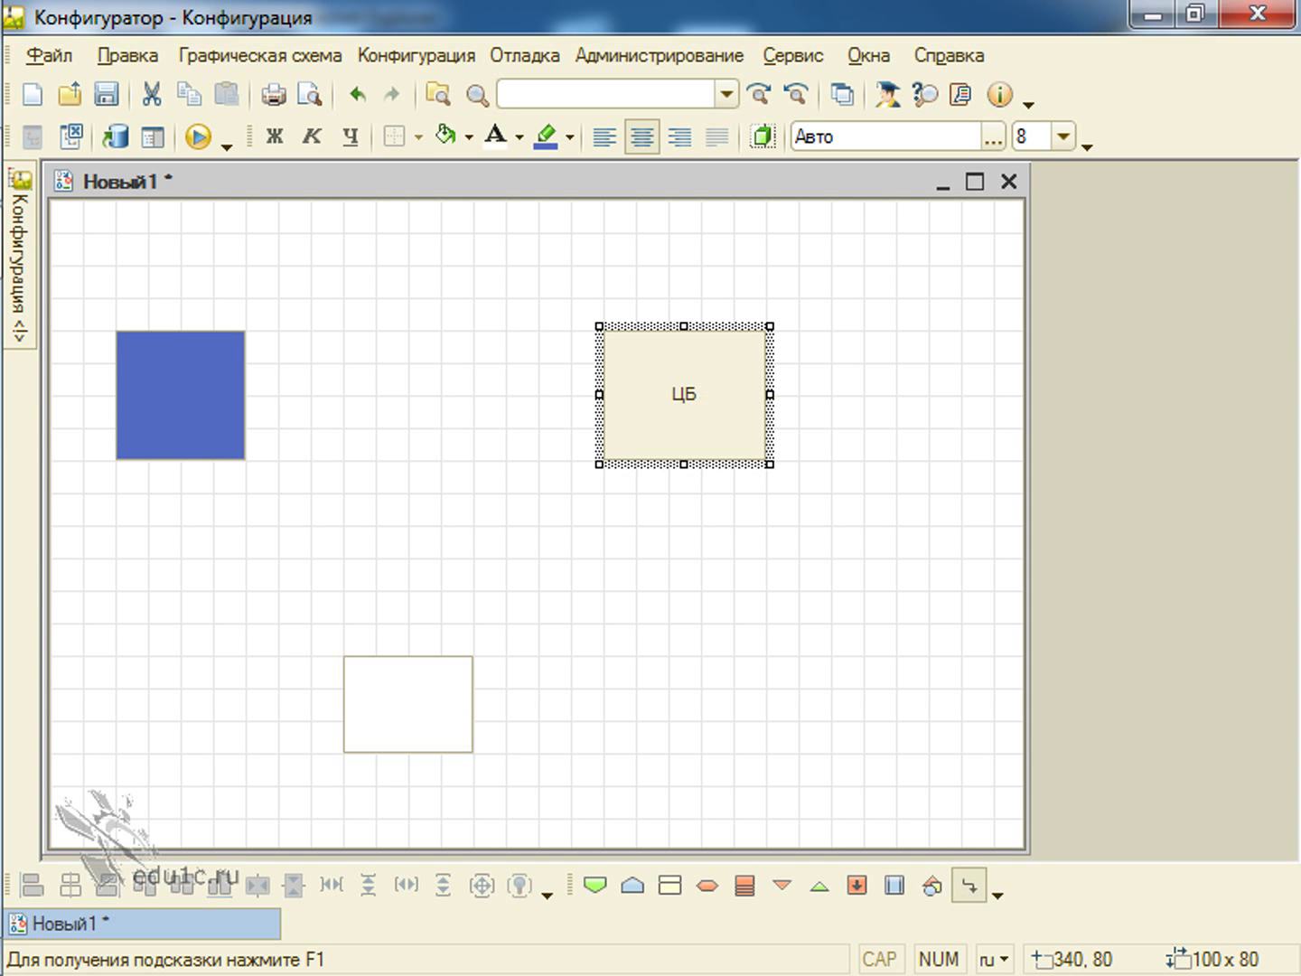
pyautogui.moveTo(684, 464); pyautogui.dragTo(181, 460)
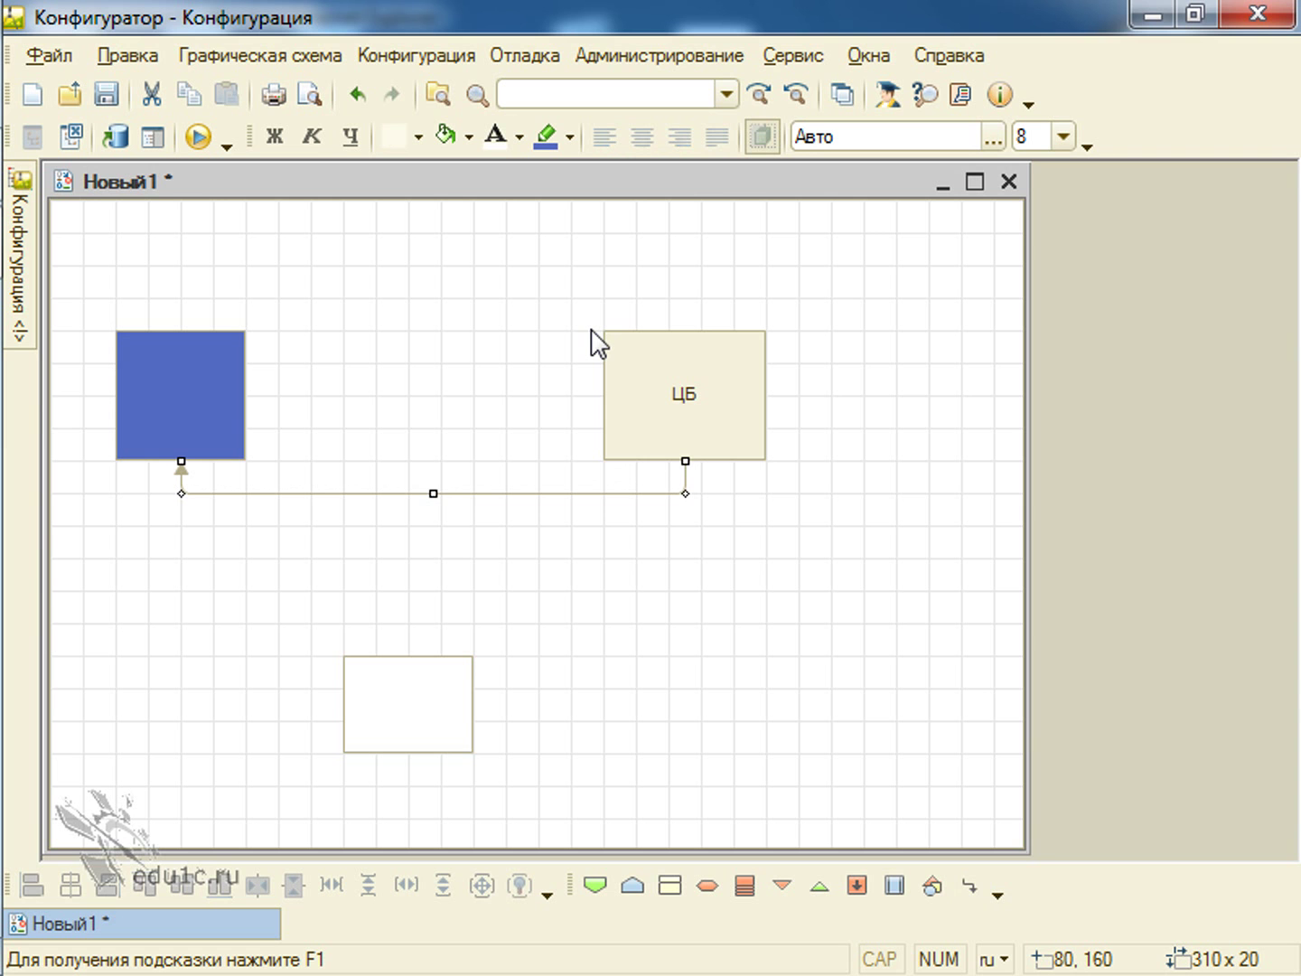
# Step: Set the title of the lower decorative line to "ЦБ = ПФ №1" and close the properties
pyautogui.doubleClick(461, 492)
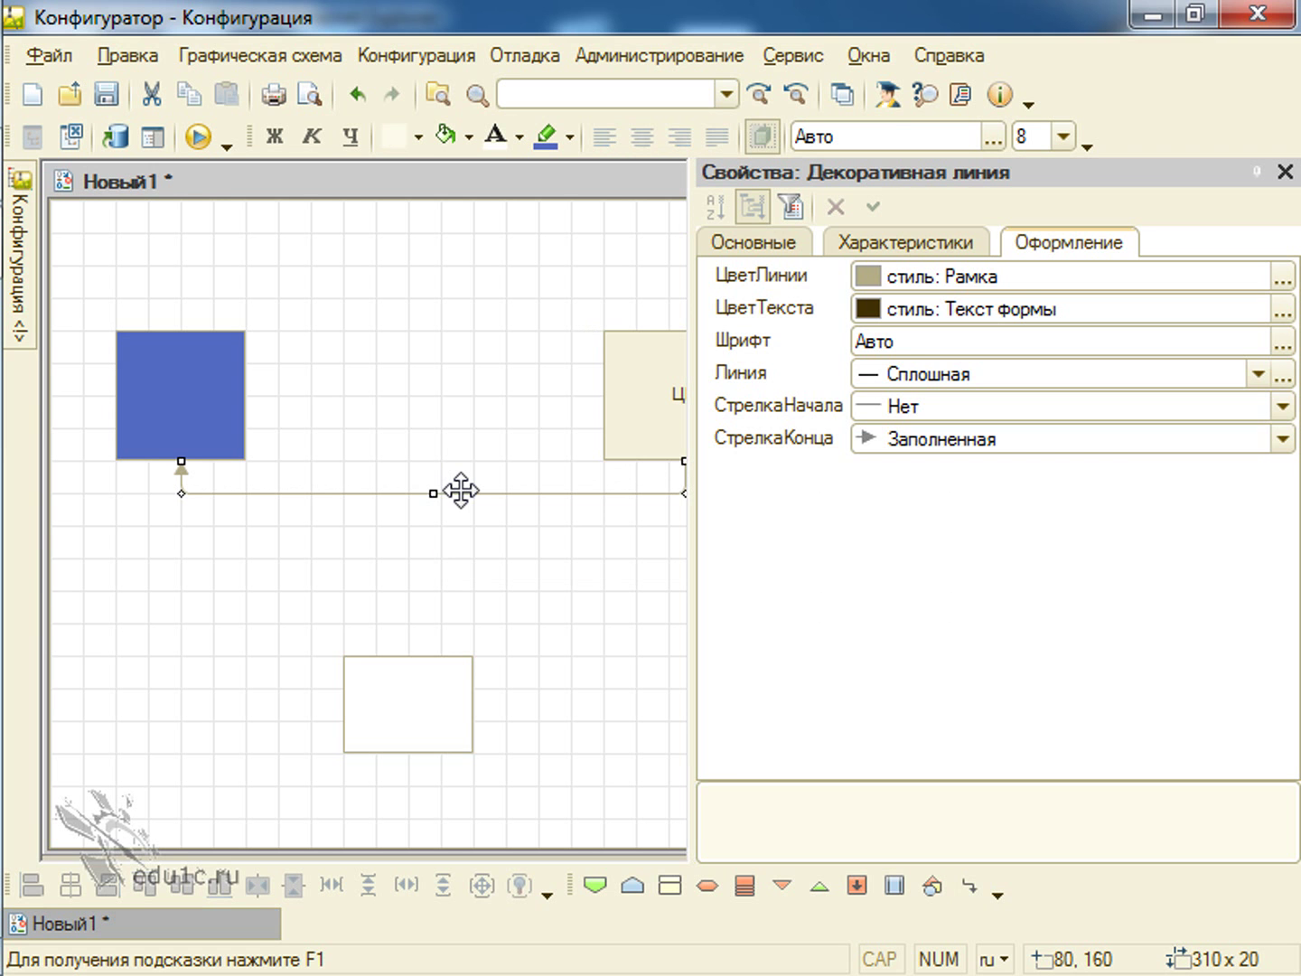
pyautogui.click(753, 253)
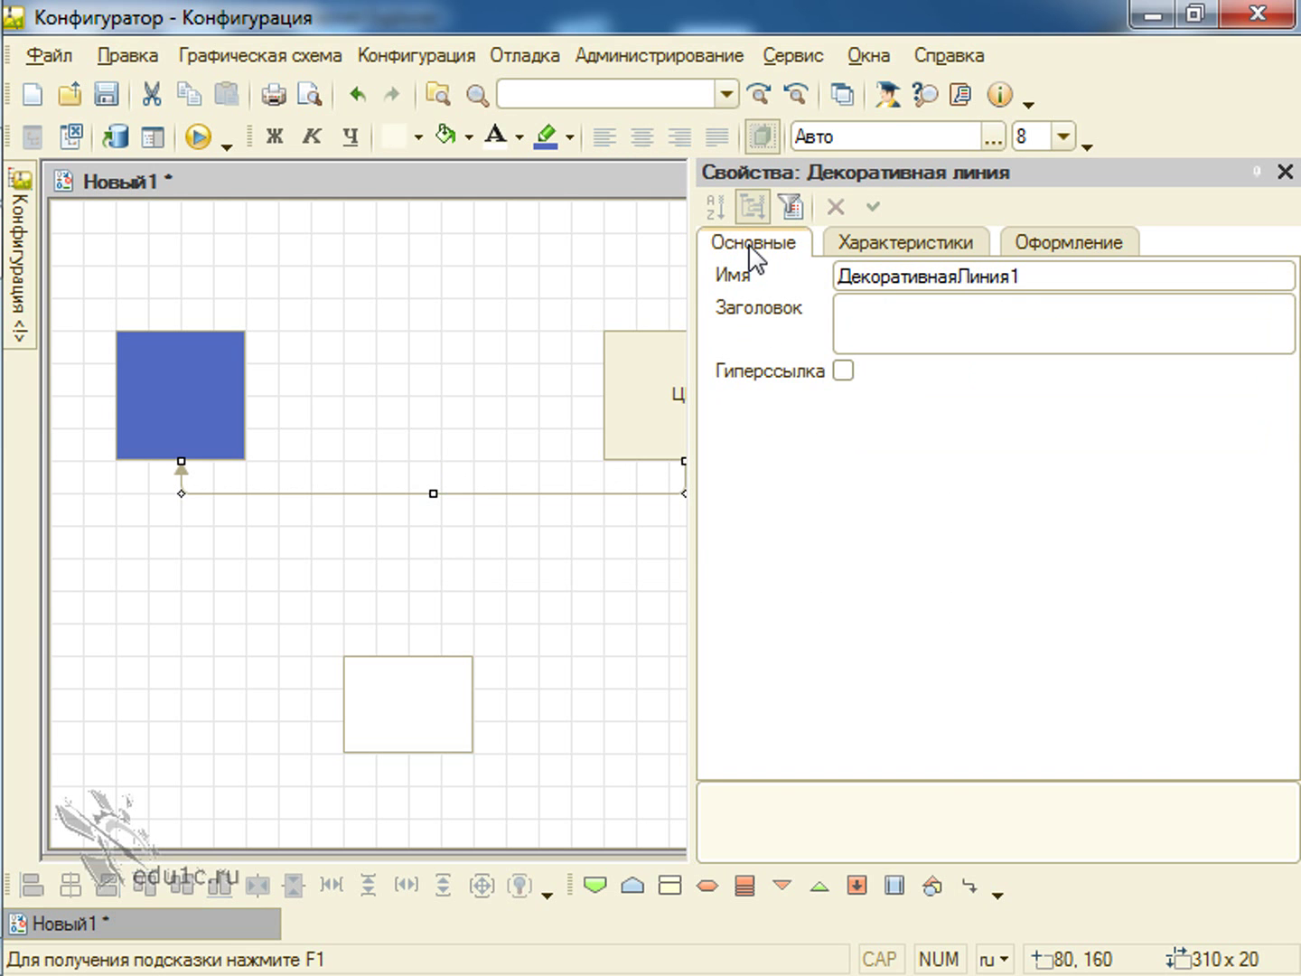
pyautogui.click(840, 309)
pyautogui.write('ЦБ ')
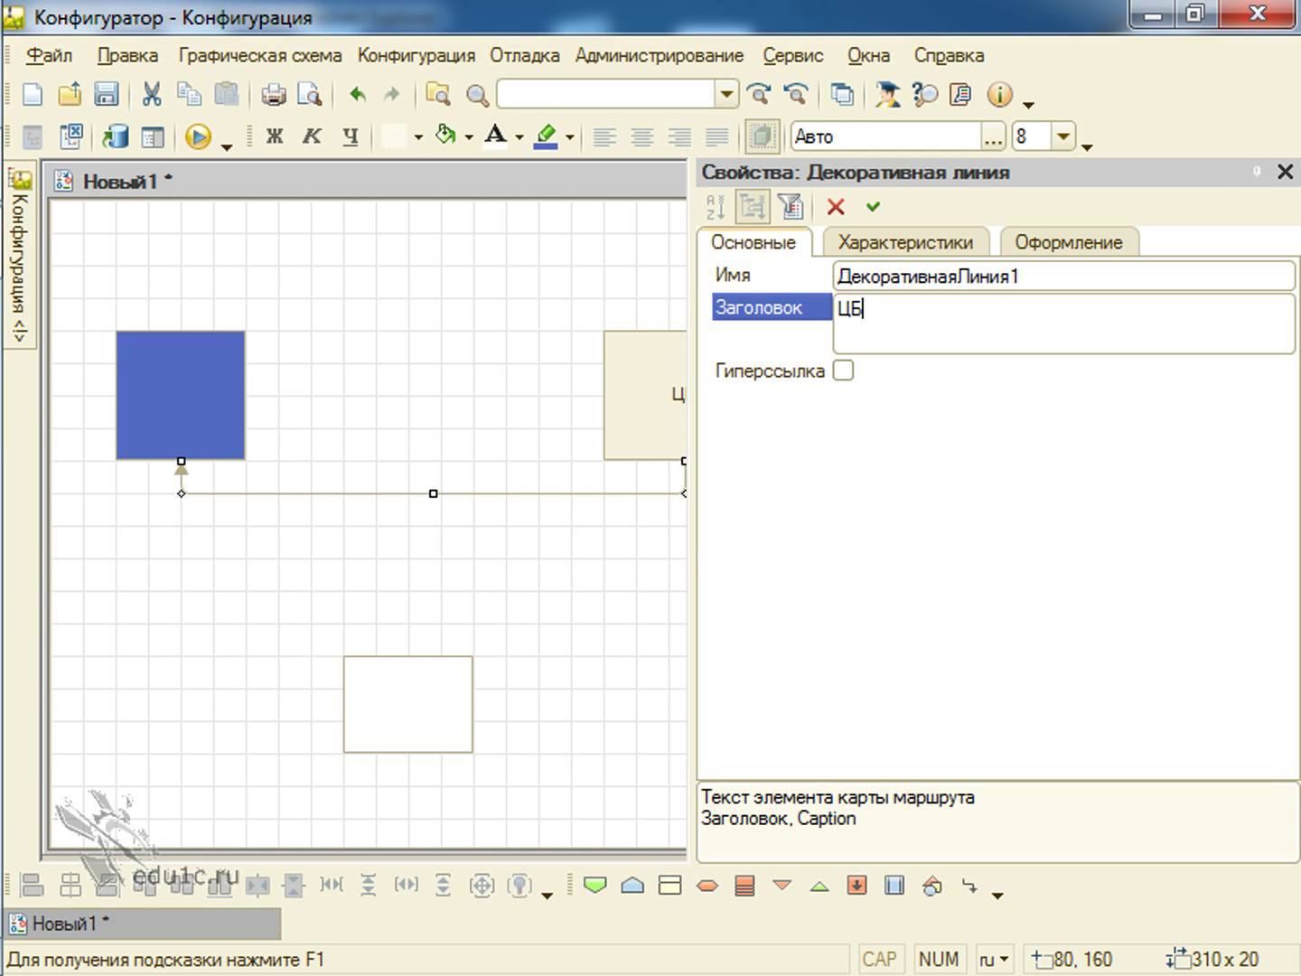
pyautogui.write('-= ПФ')
pyautogui.press('Left')
pyautogui.press('Left')
pyautogui.press('Left')
pyautogui.press('Left')
pyautogui.press('BackSpace')
pyautogui.press('End')
pyautogui.write('№1')
pyautogui.press('Return')
pyautogui.click(422, 340)
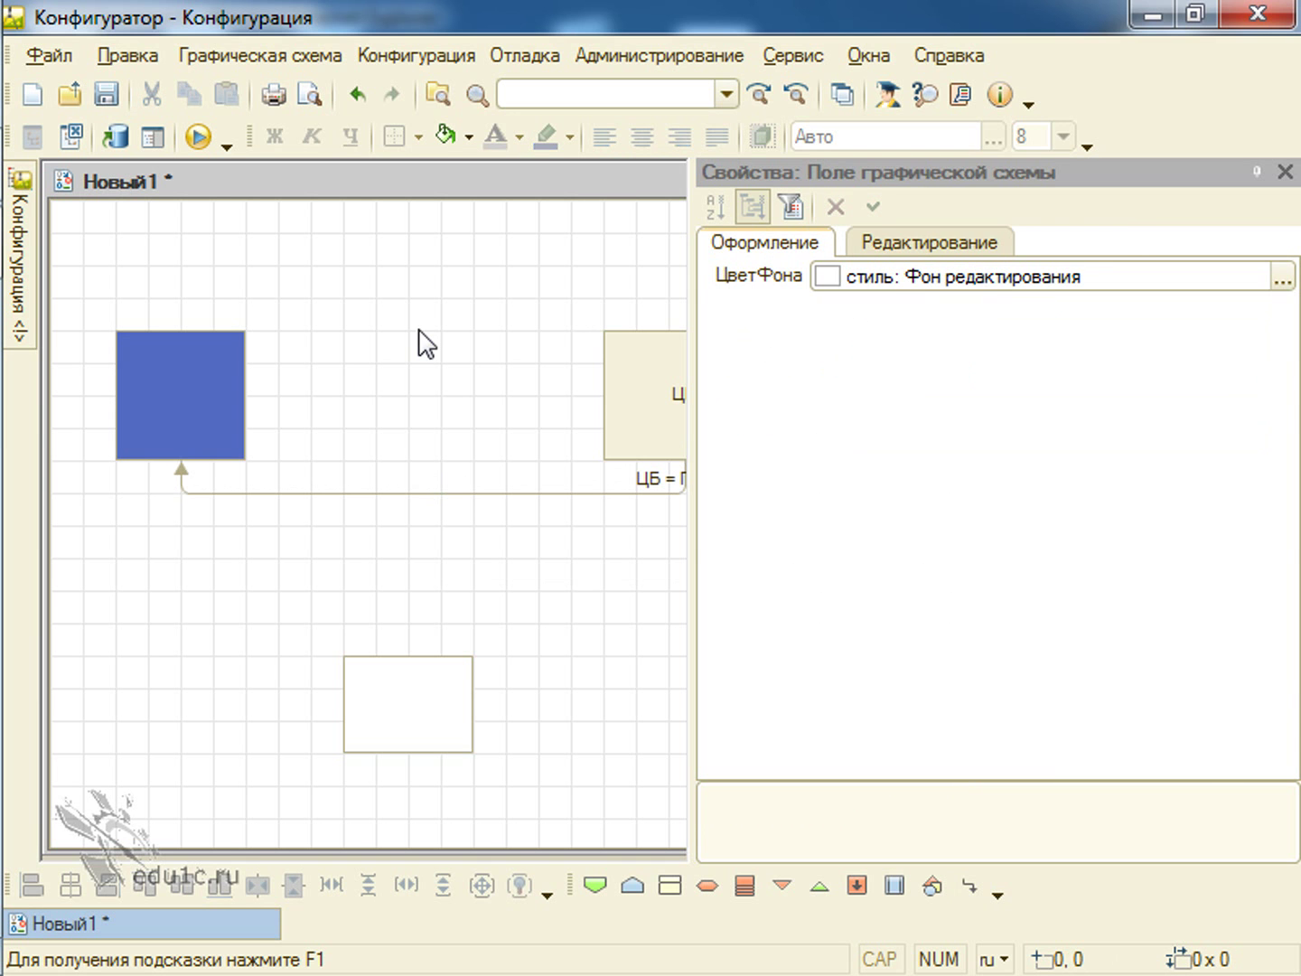
pyautogui.click(212, 339)
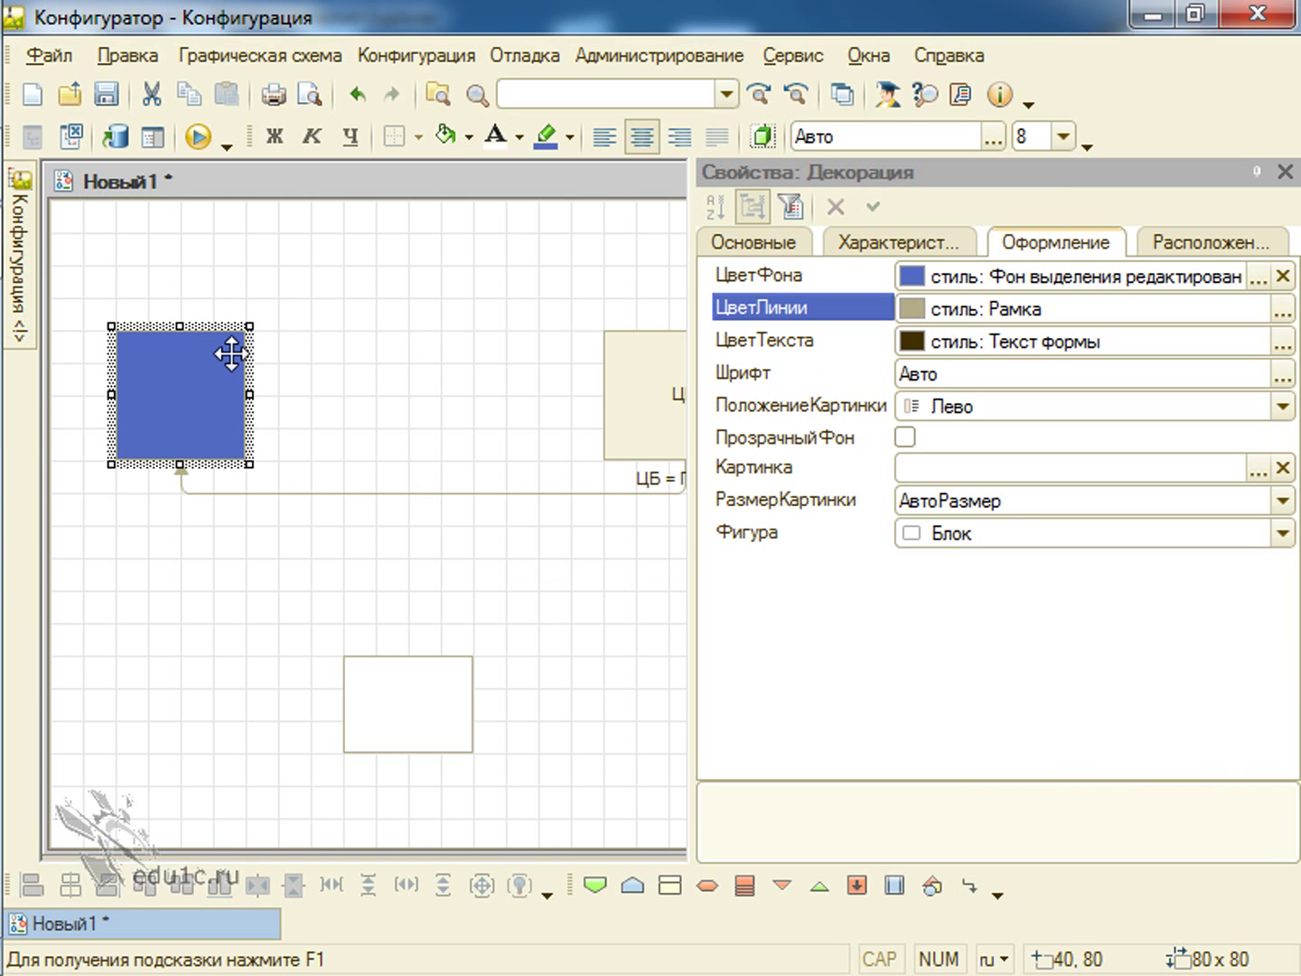
pyautogui.click(1285, 172)
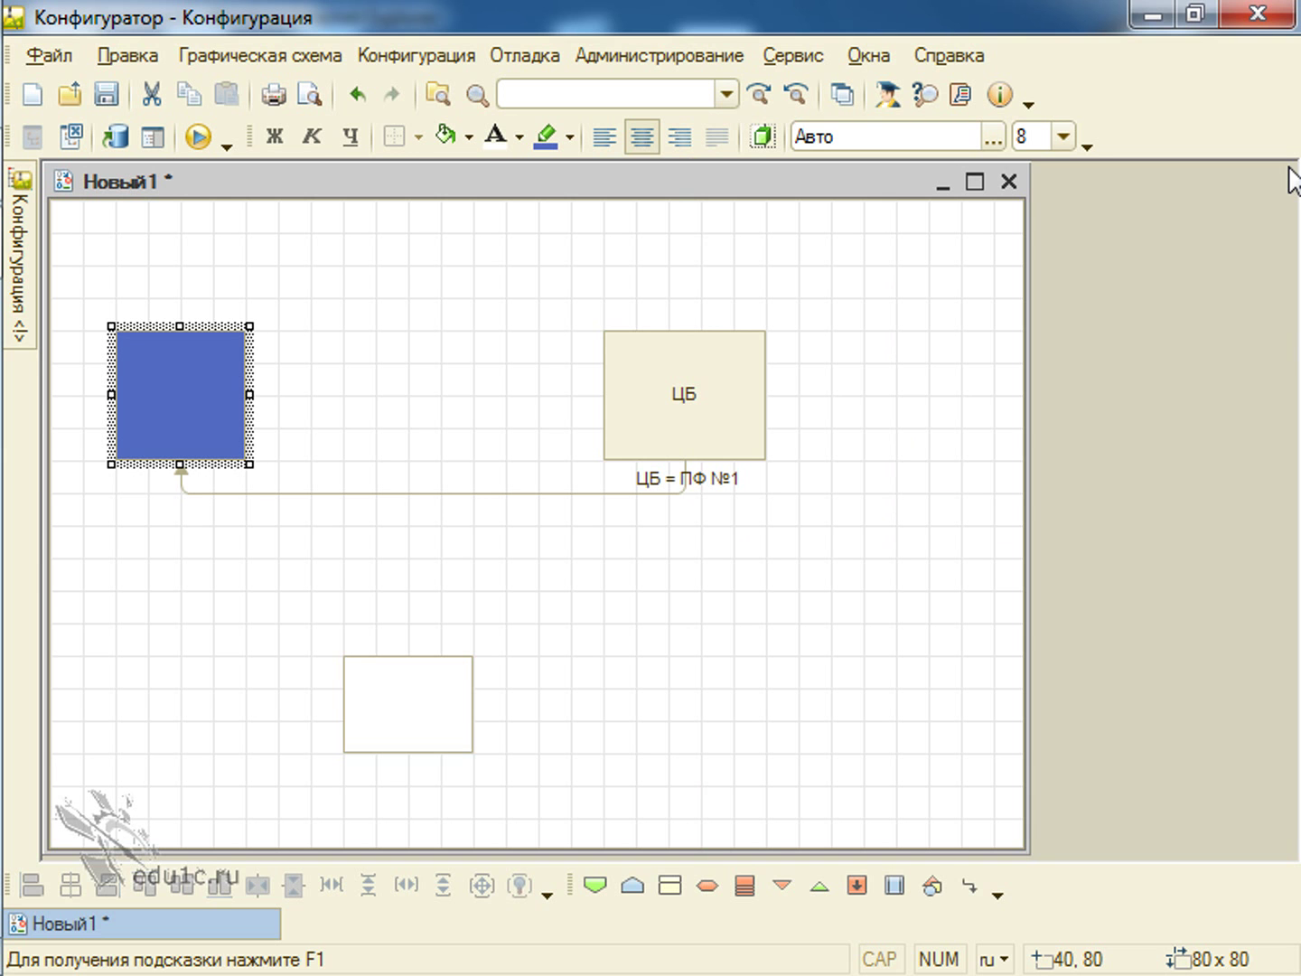
# Step: Draw a decorative line from the blue block's top edge to the ЦБ block's top edge, titled "ПФ = ЦБ №1" with "ЦБ №1" below
pyautogui.click(969, 885)
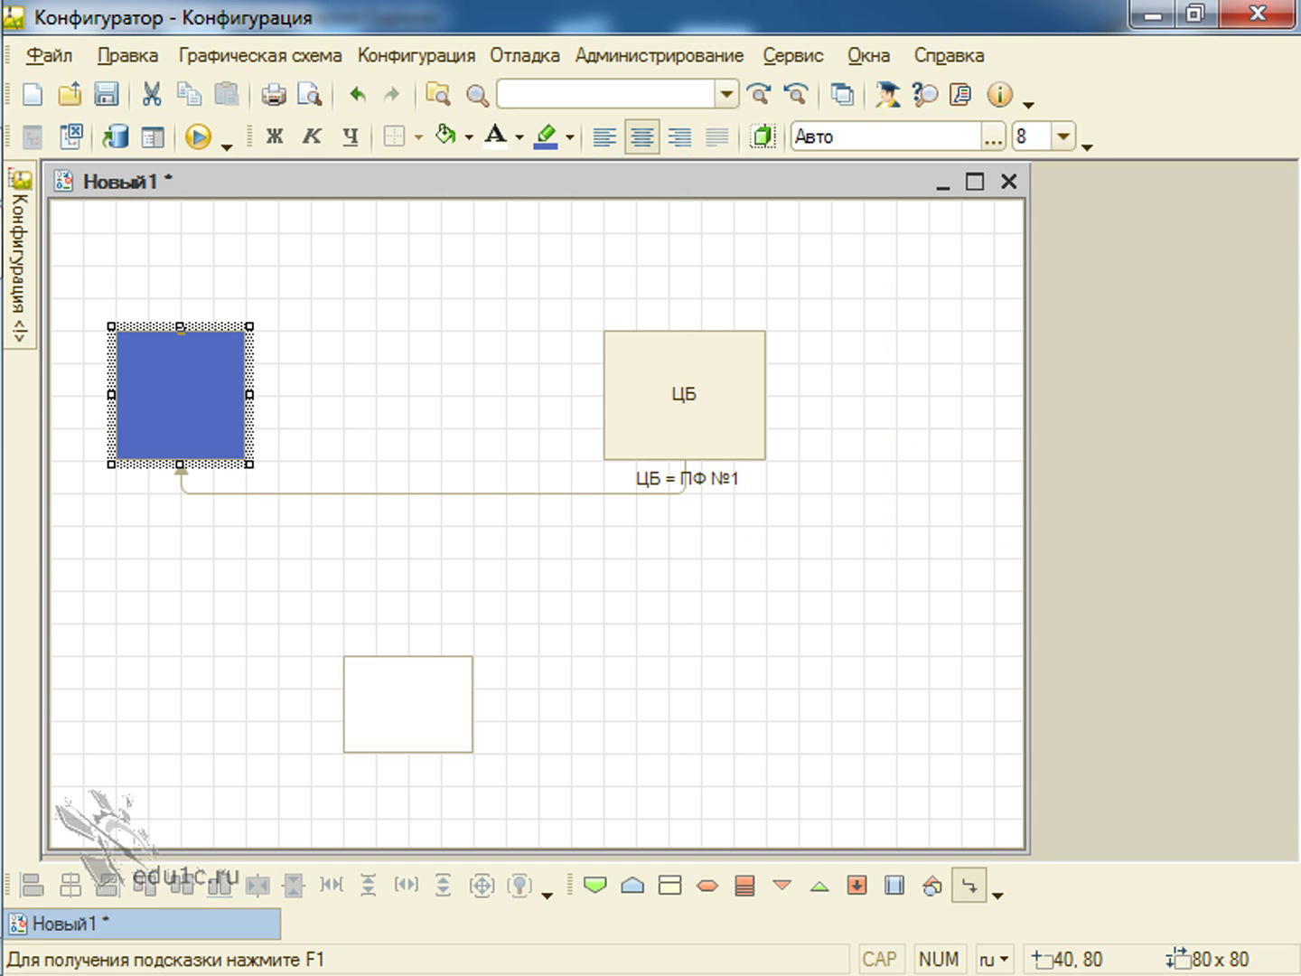
pyautogui.moveTo(180, 330); pyautogui.dragTo(676, 335)
pyautogui.doubleClick(552, 290)
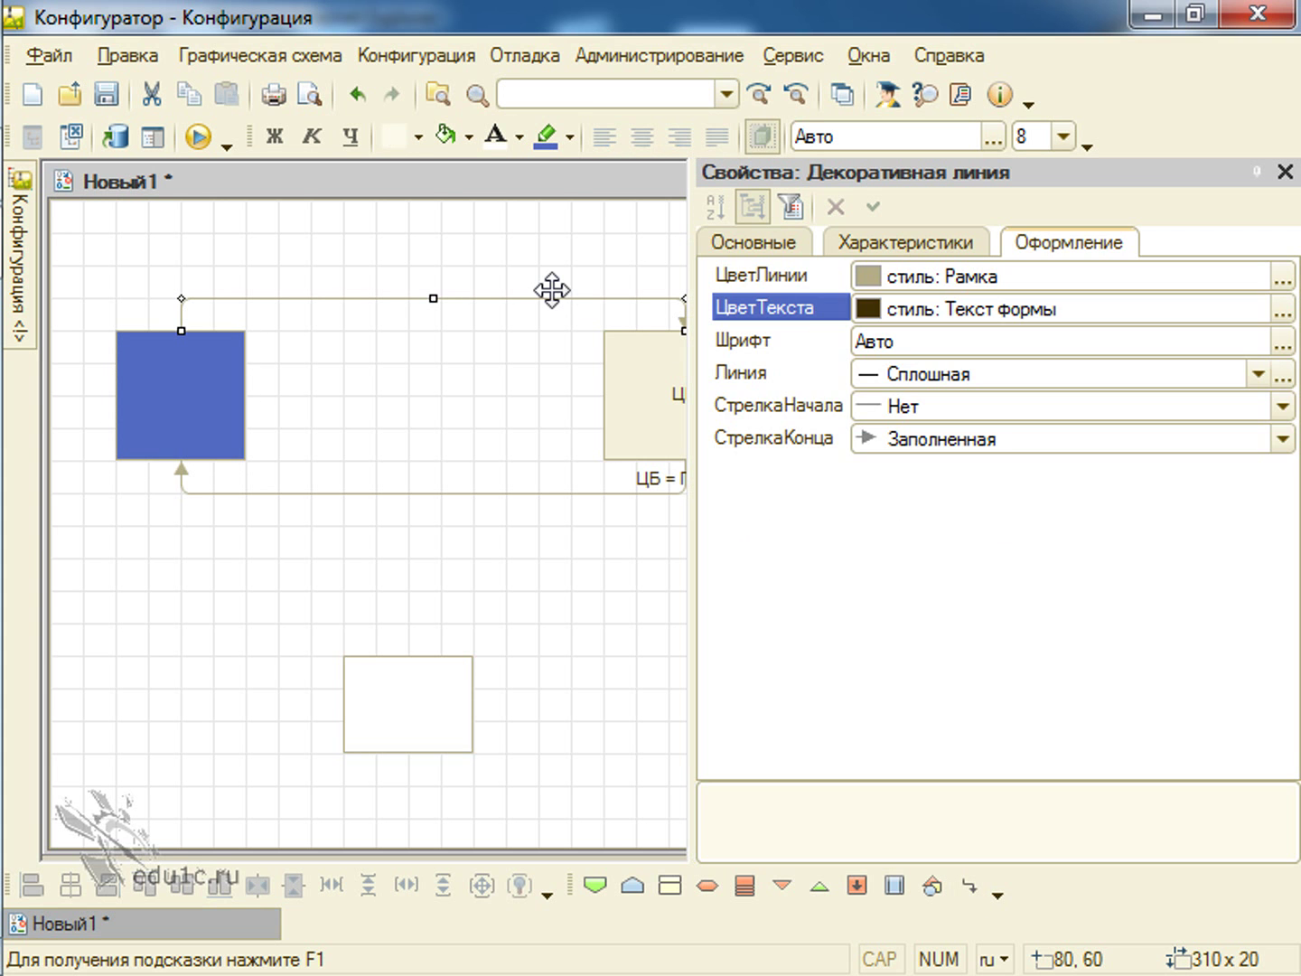
pyautogui.click(750, 242)
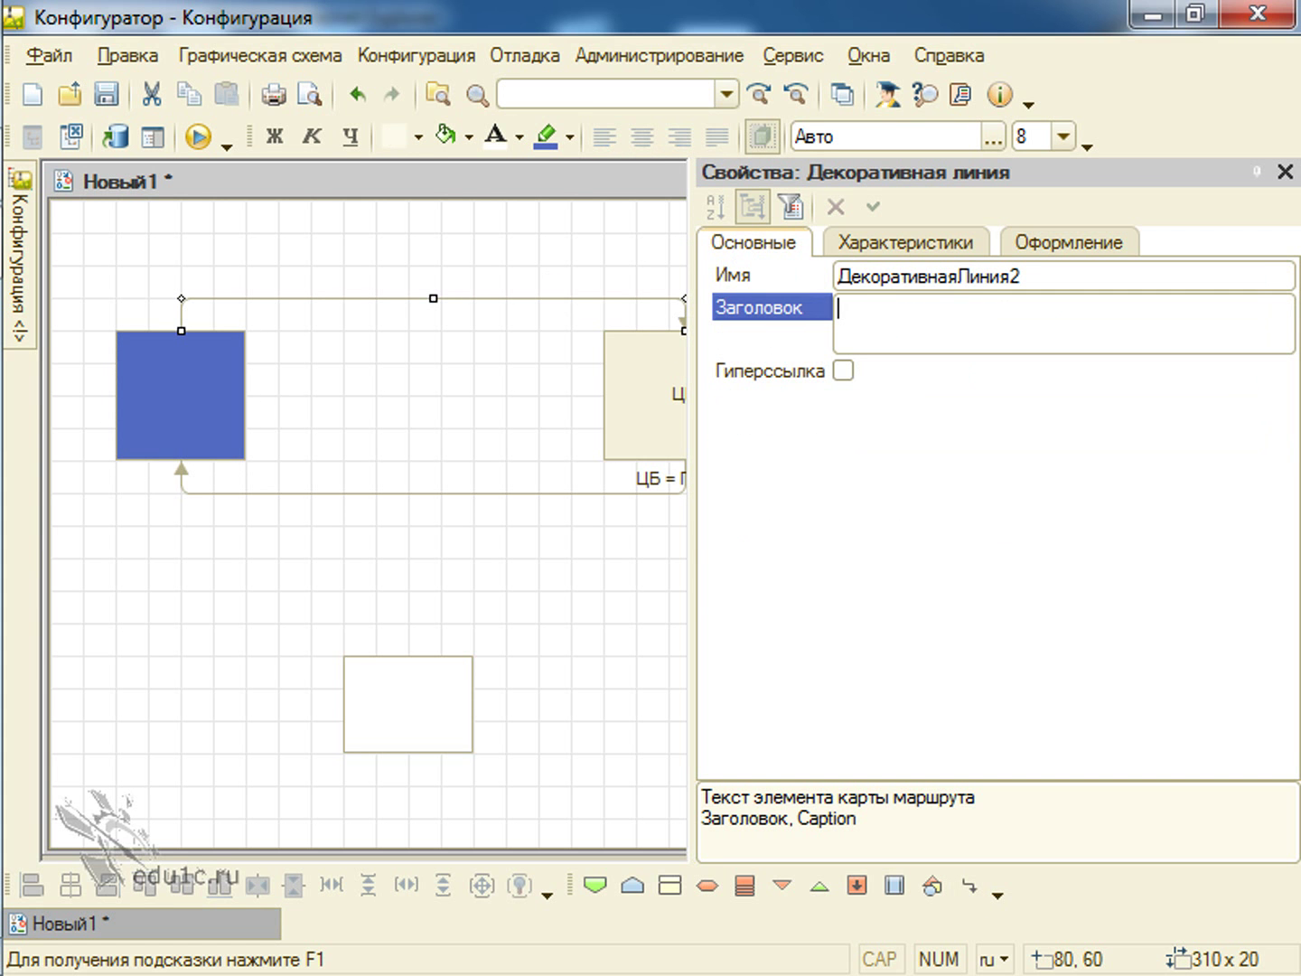
pyautogui.write('ПФ = ЦБ №1')
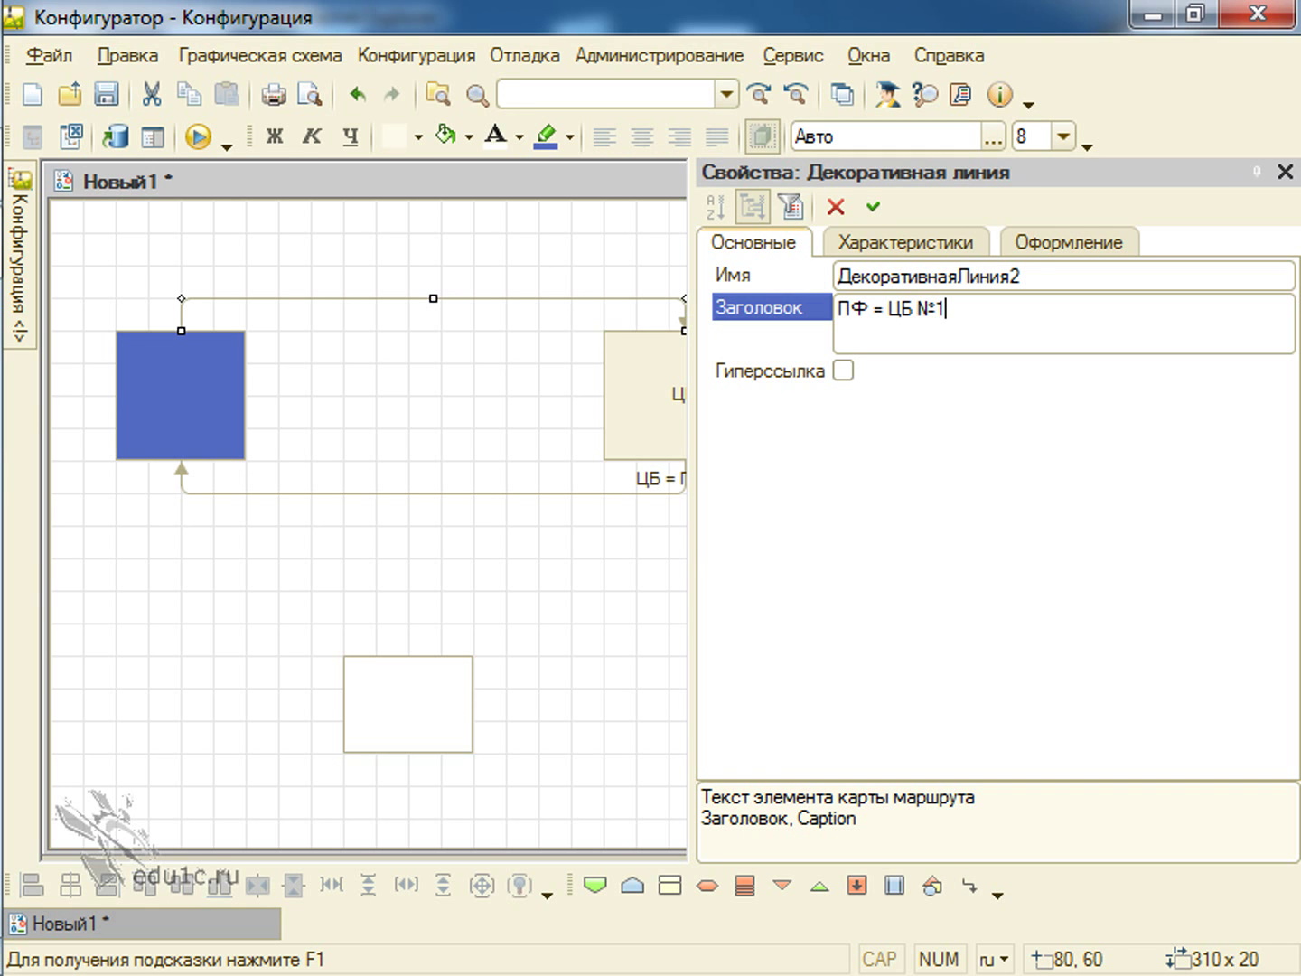
pyautogui.press('Return')
pyautogui.write('ЦБ №1')
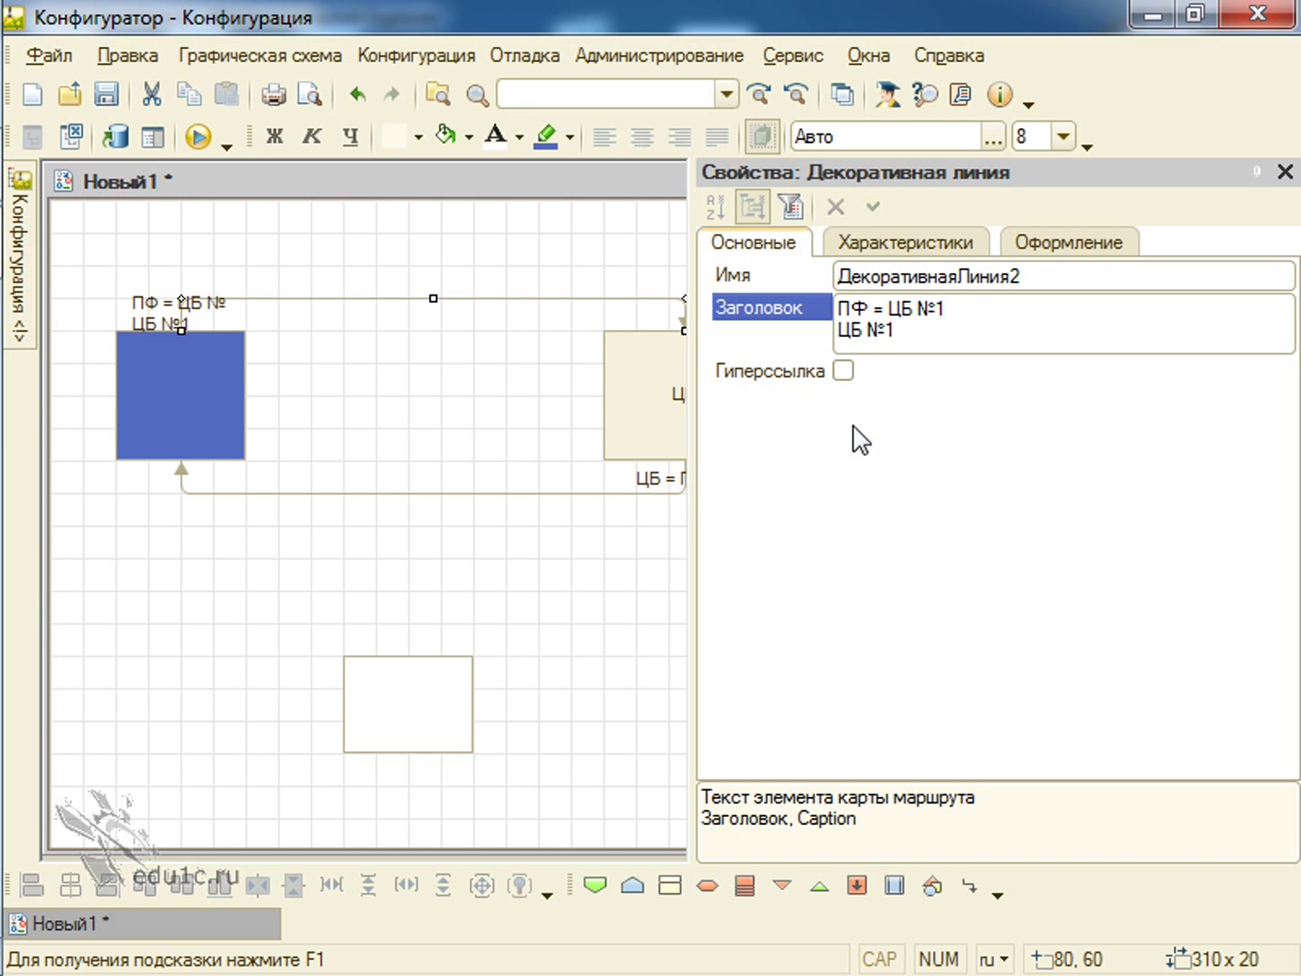
pyautogui.click(540, 407)
pyautogui.click(1285, 172)
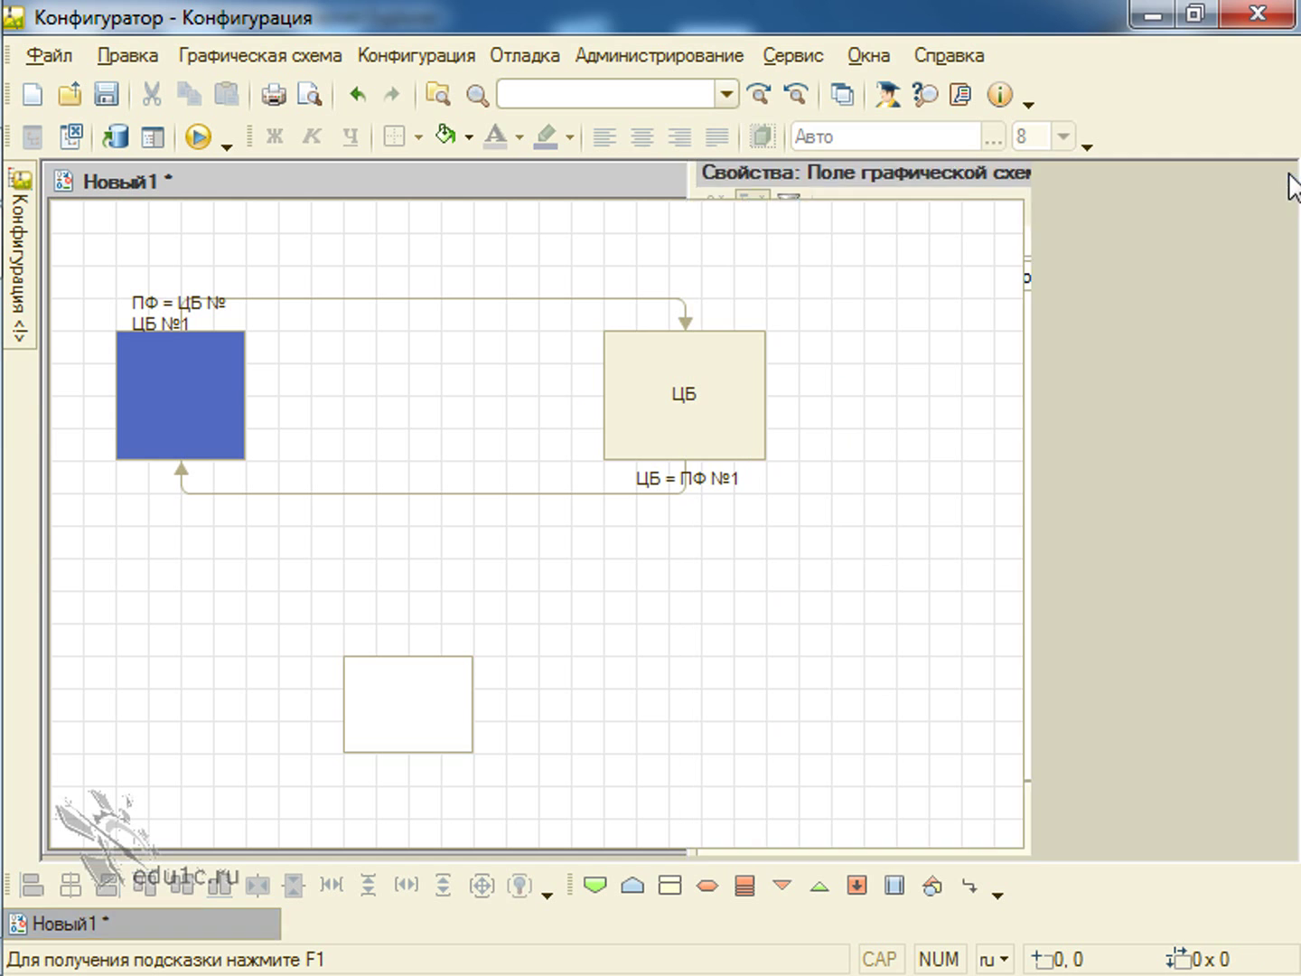
pyautogui.click(648, 373)
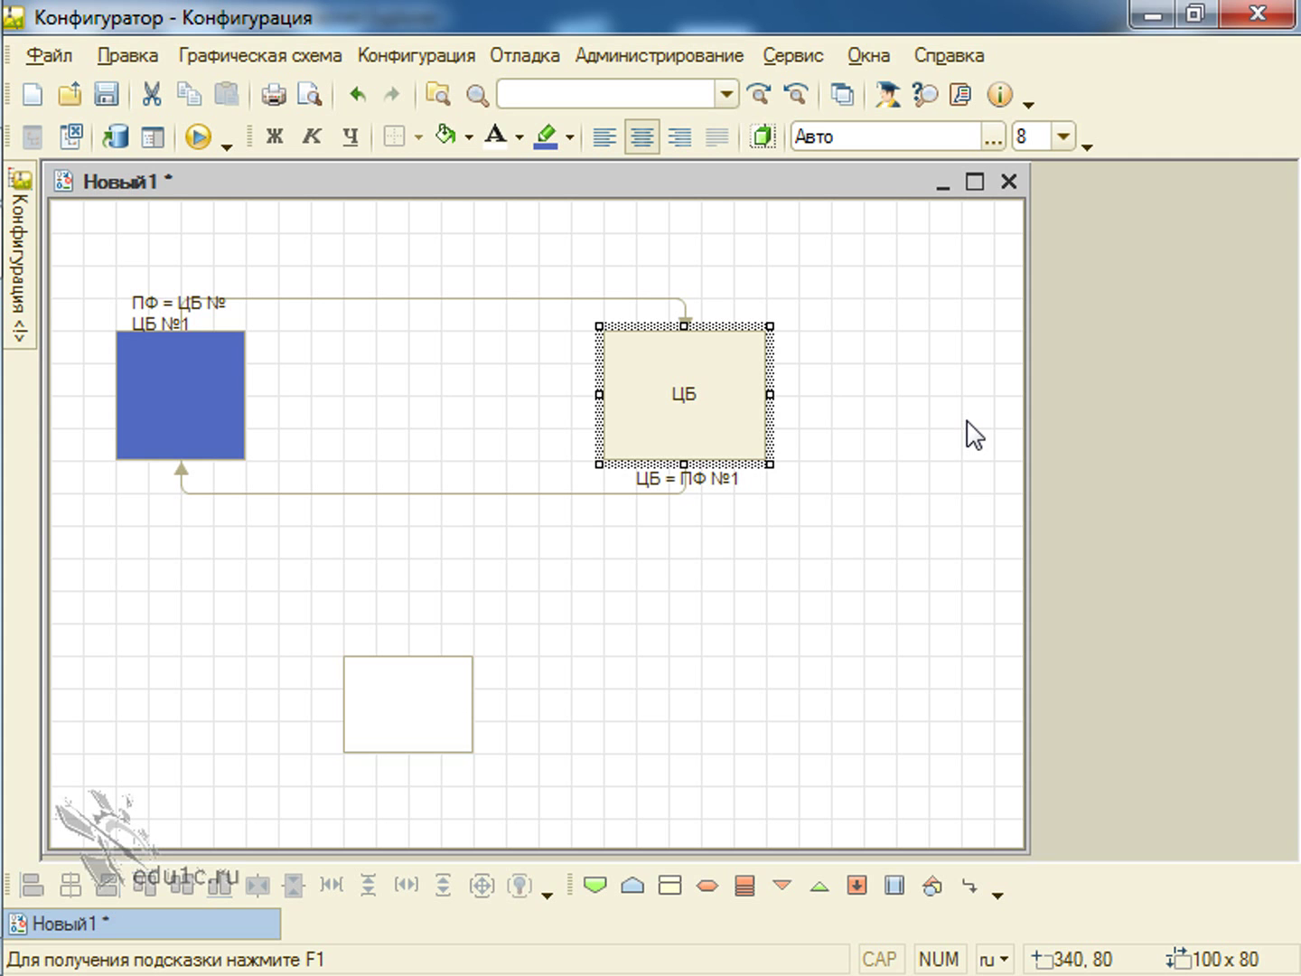
pyautogui.click(422, 691)
pyautogui.click(686, 427)
pyautogui.click(509, 652)
pyautogui.click(697, 407)
pyautogui.click(421, 692)
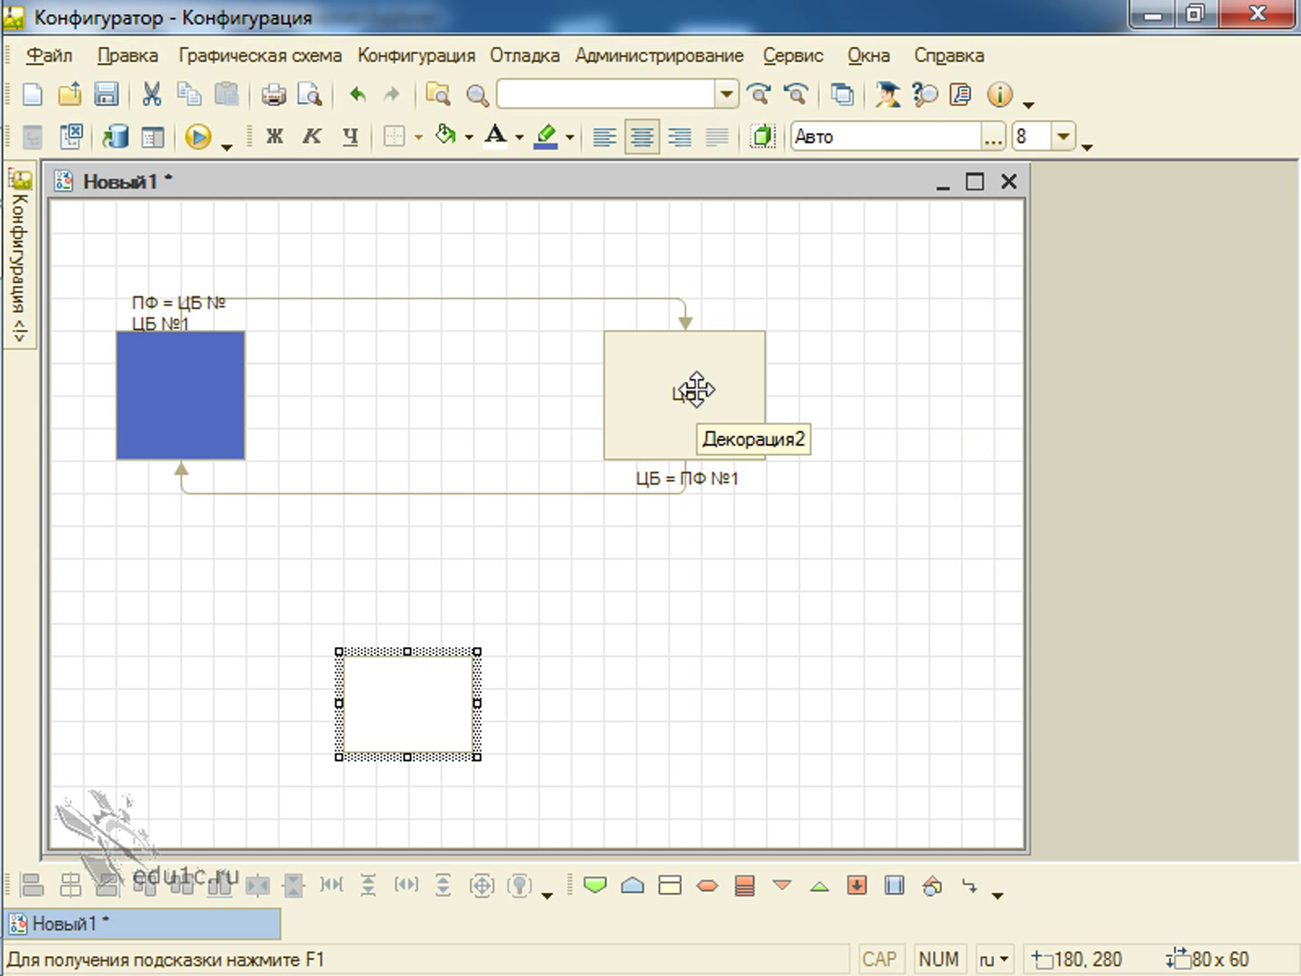
pyautogui.click(668, 430)
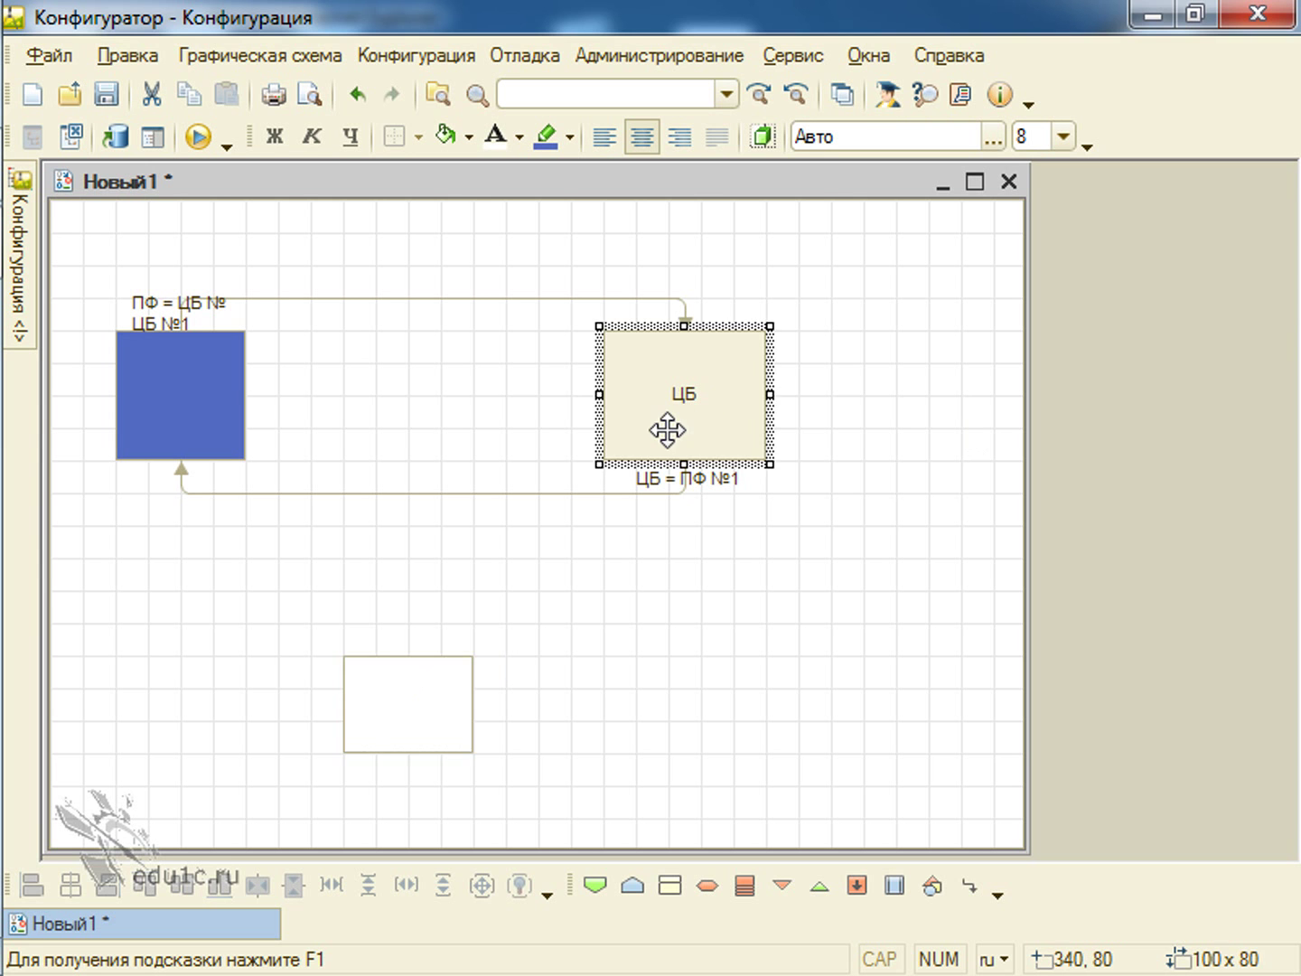
pyautogui.click(421, 678)
pyautogui.click(200, 394)
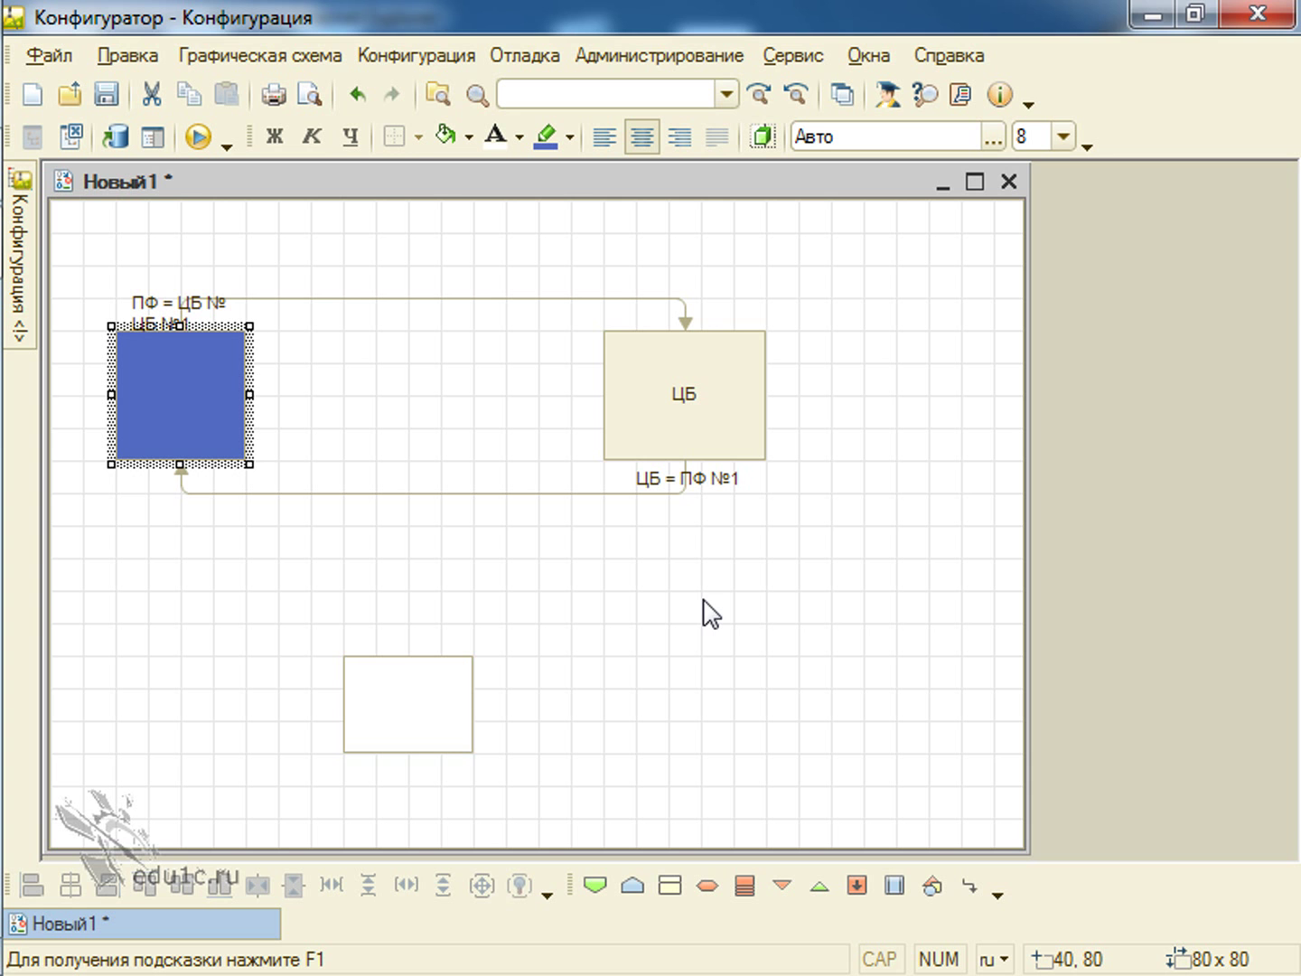
# Step: Close the graphical scheme Новый1 without saving it
pyautogui.click(1008, 183)
pyautogui.click(672, 532)
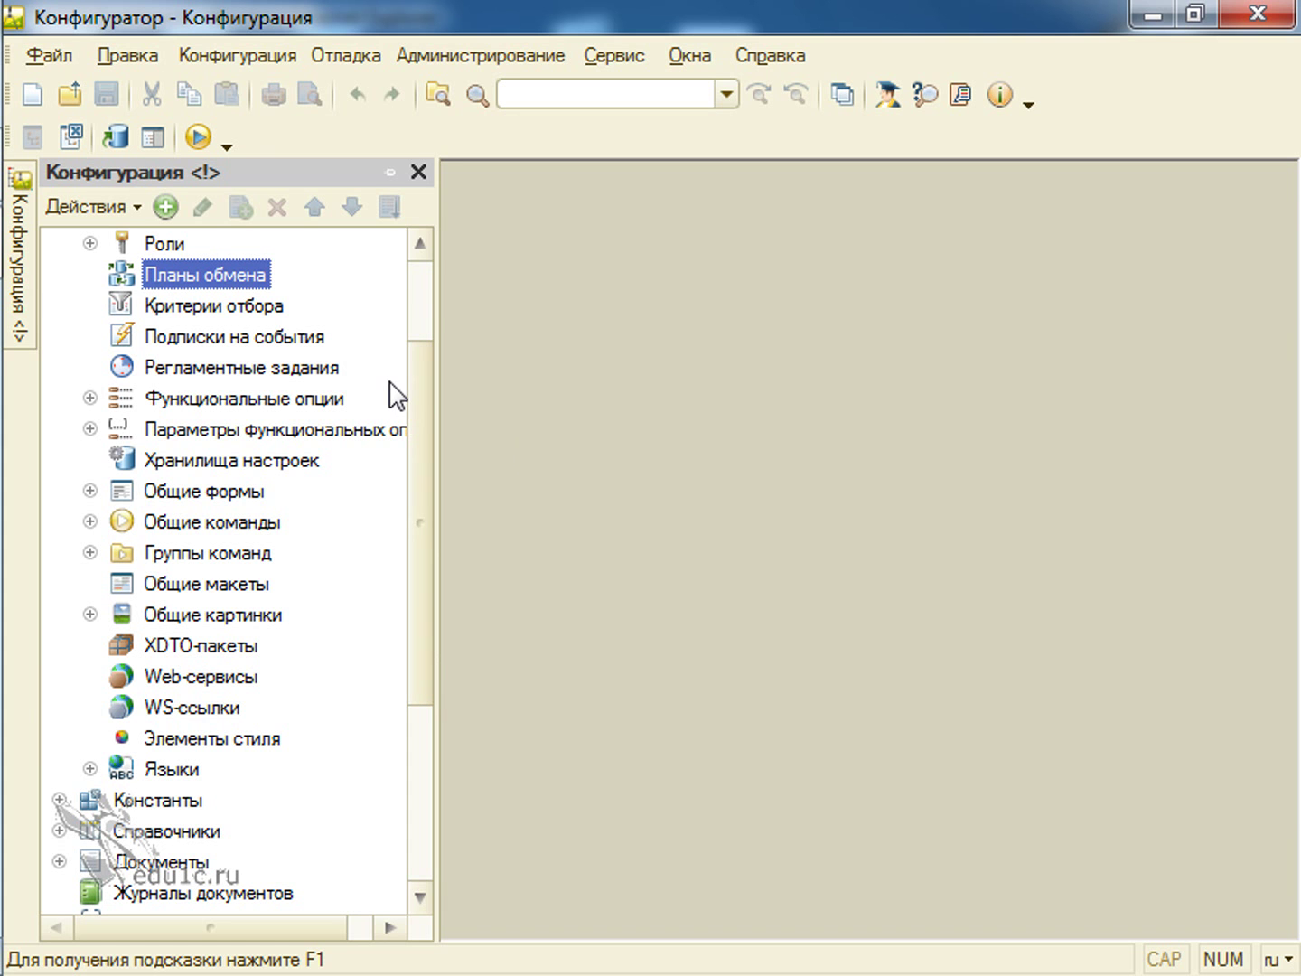
# Step: Add an exchange plan named Распределенка with the same synonym and enable Распределенная информационная база
pyautogui.rightClick(222, 275)
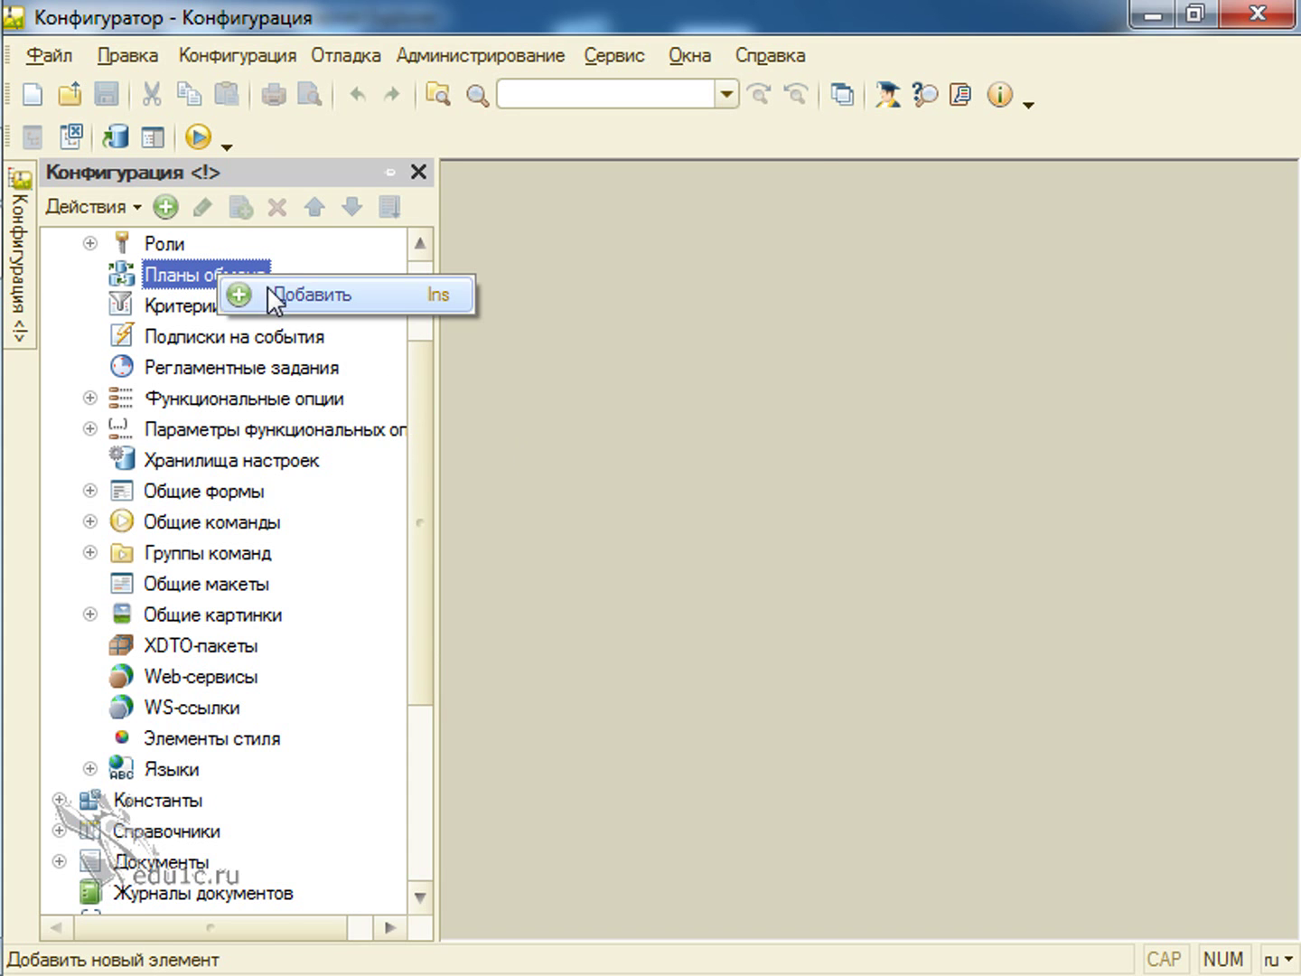
pyautogui.click(265, 288)
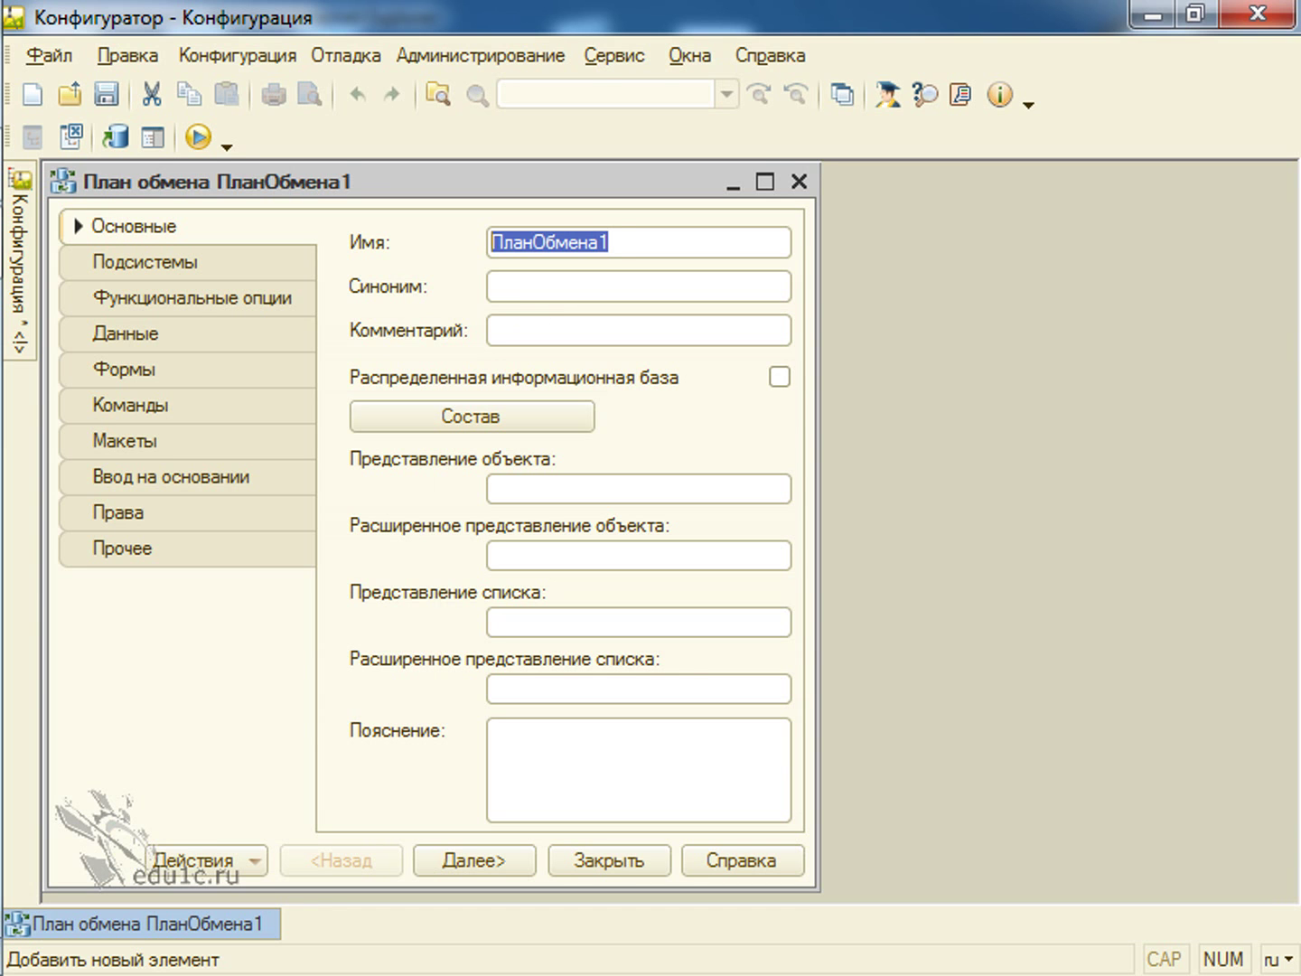
pyautogui.write('Распреде')
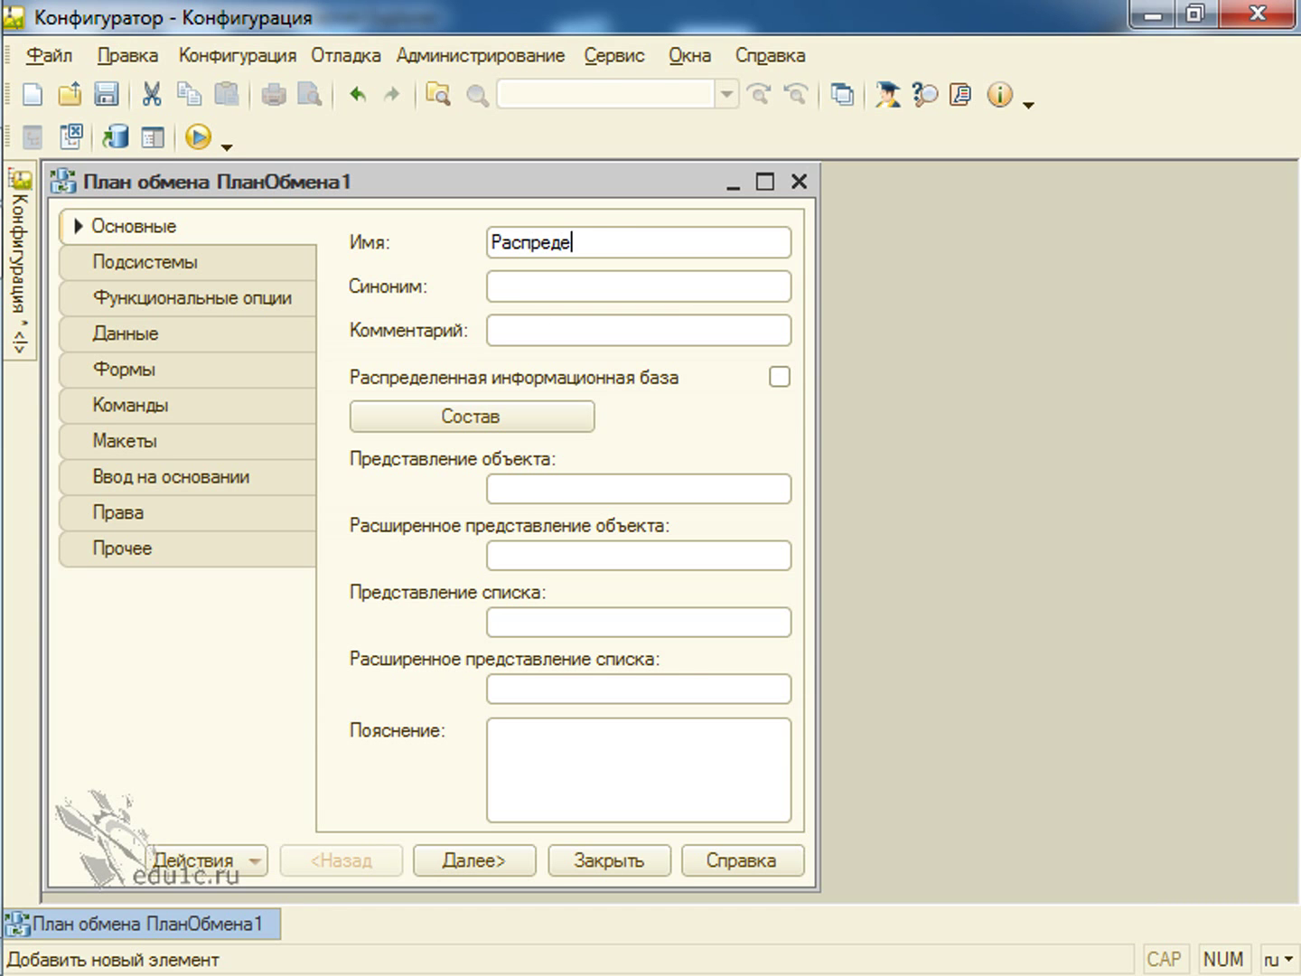
pyautogui.write('ленка')
pyautogui.press('Tab')
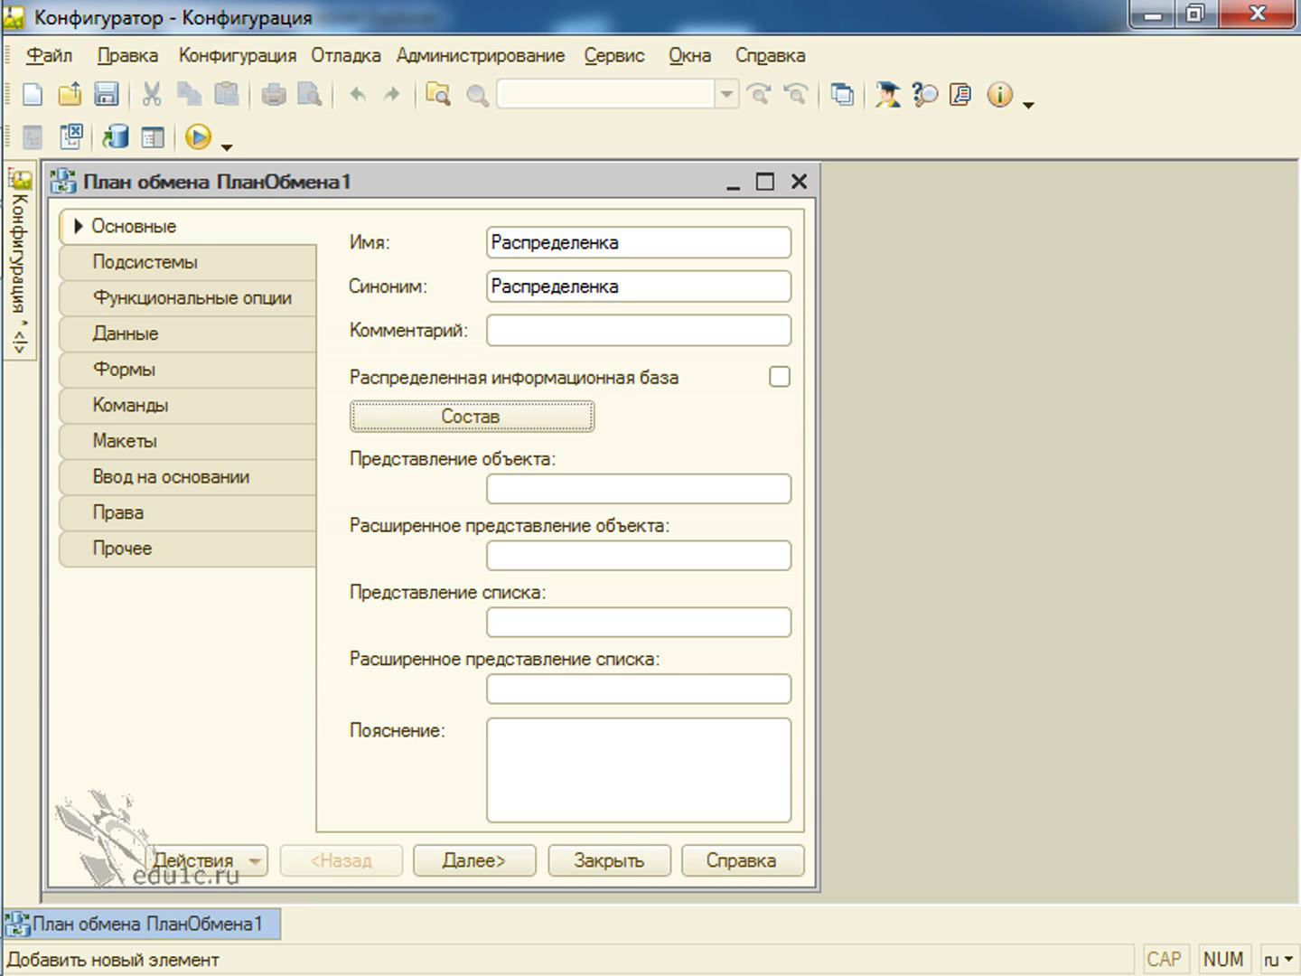
pyautogui.click(555, 285)
pyautogui.click(779, 378)
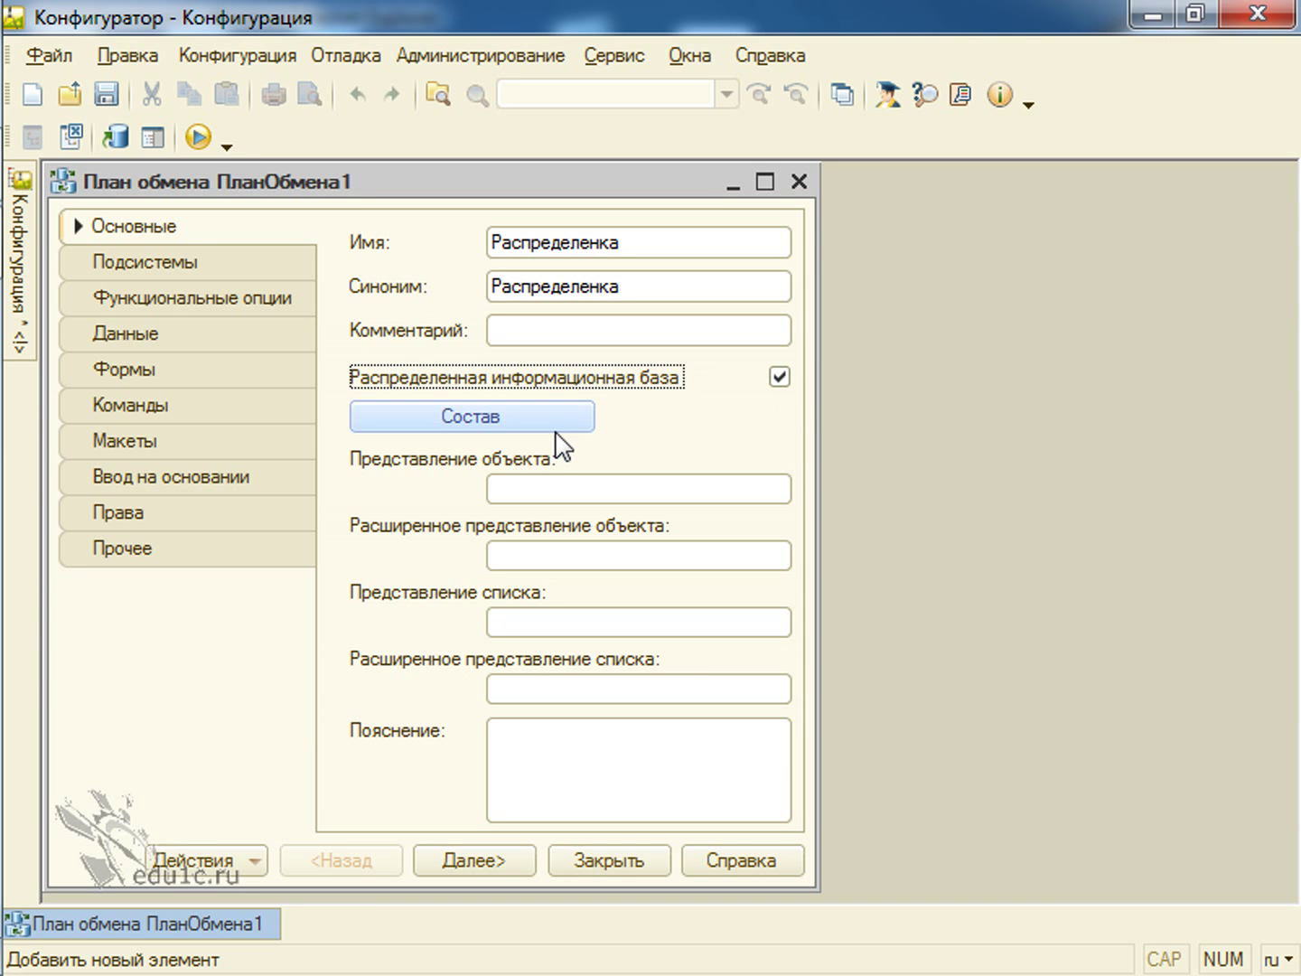
# Step: Open the exchange plan's composition and include the documents Приходная and Расходная
pyautogui.click(449, 416)
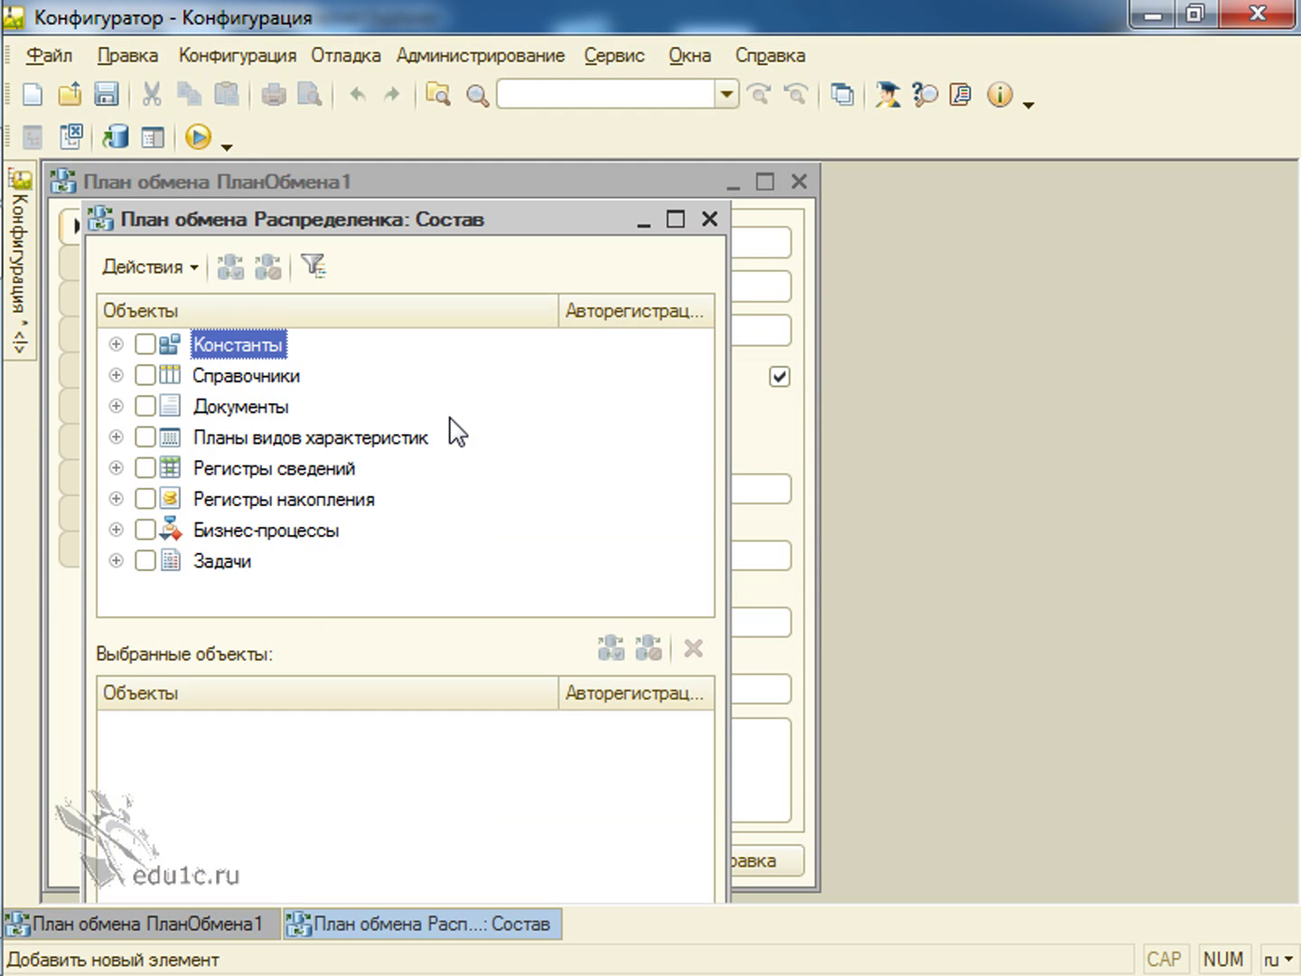
pyautogui.moveTo(515, 192)
pyautogui.mouseDown()
pyautogui.moveTo(606, 216)
pyautogui.moveTo(651, 188)
pyautogui.mouseUp()
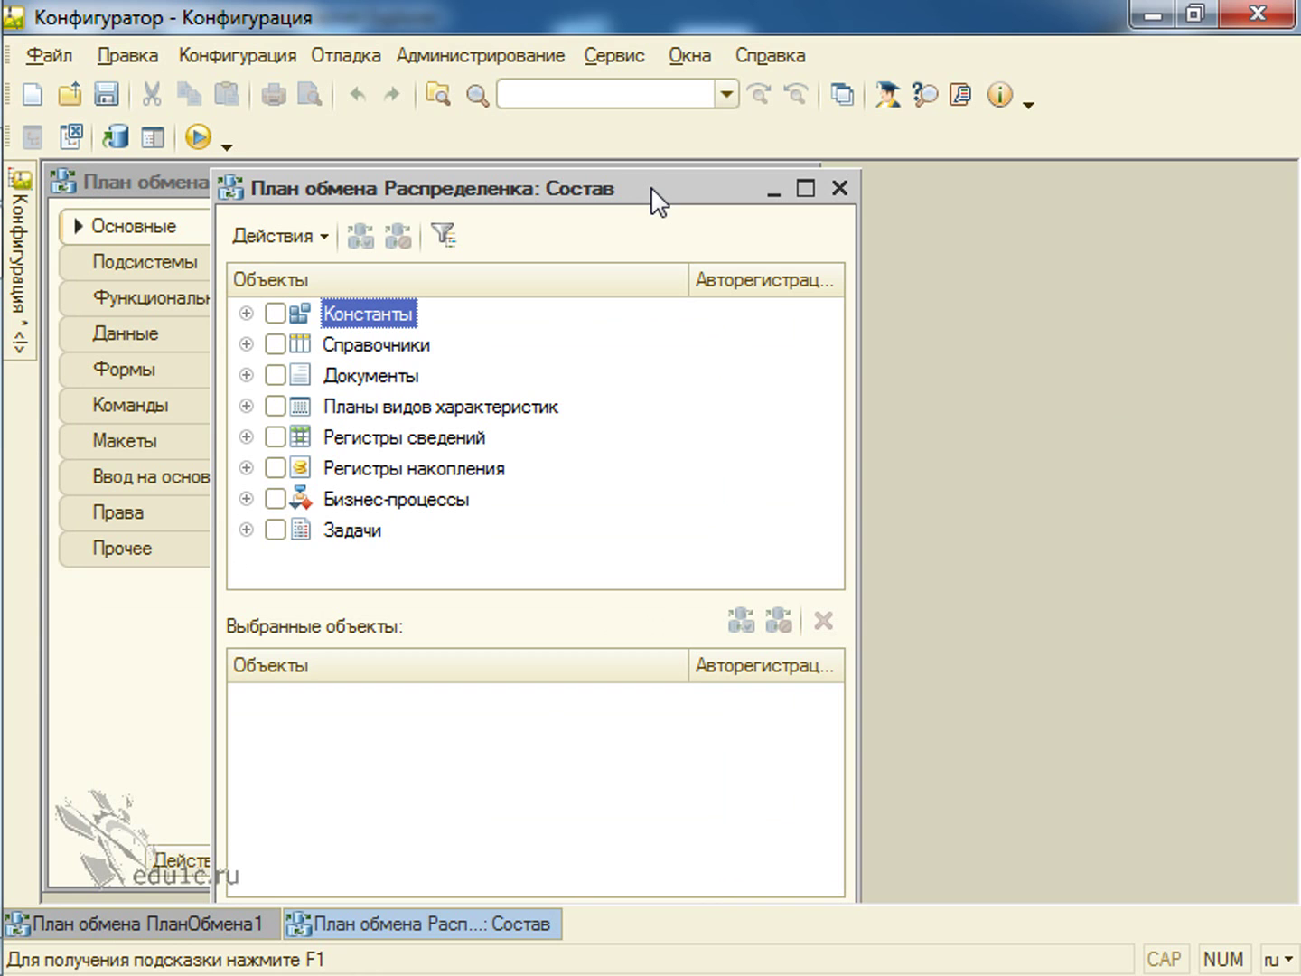
pyautogui.click(247, 375)
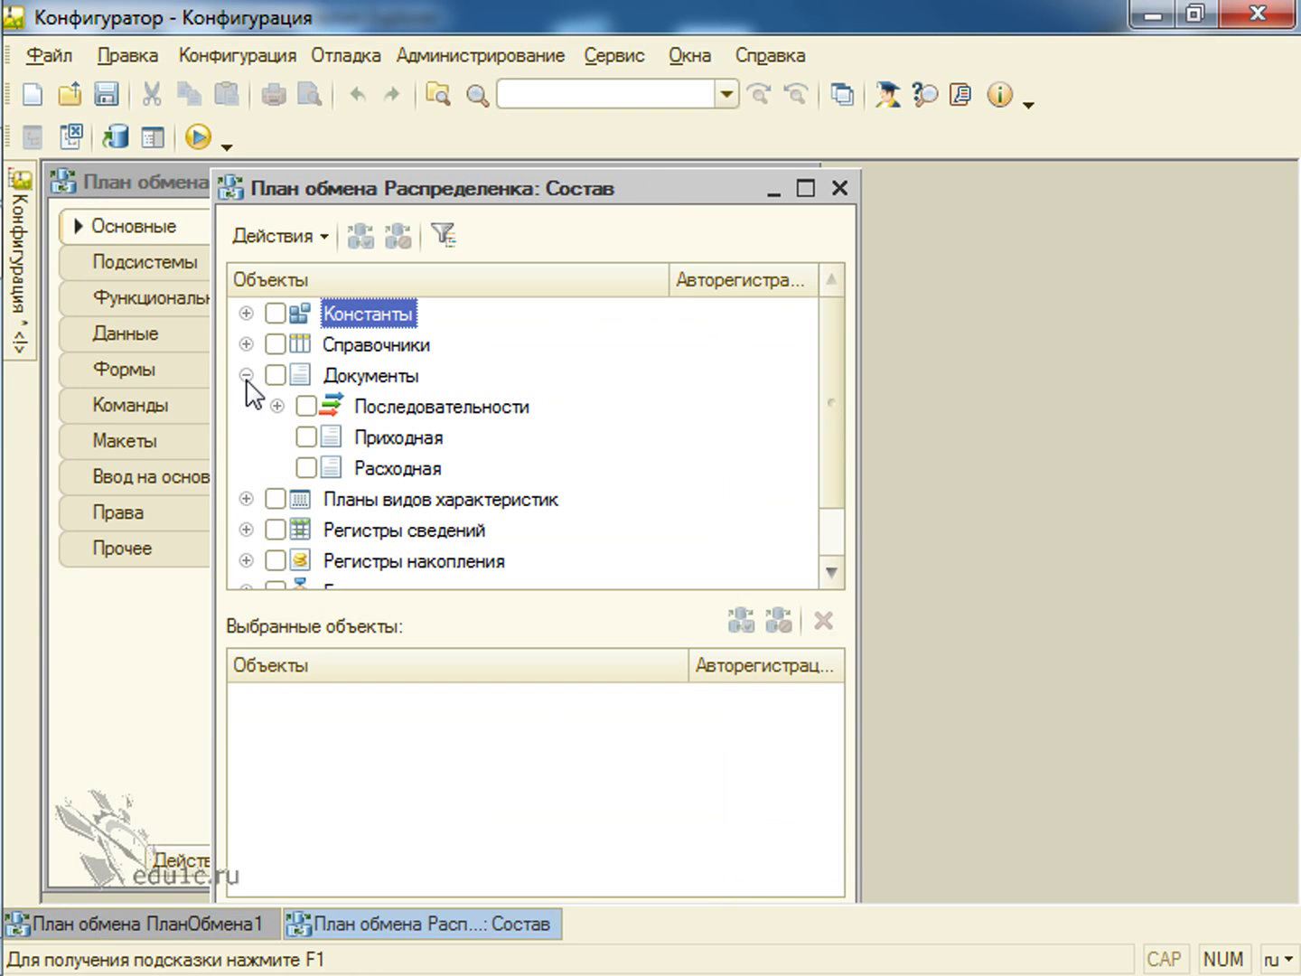
pyautogui.click(306, 438)
pyautogui.click(306, 467)
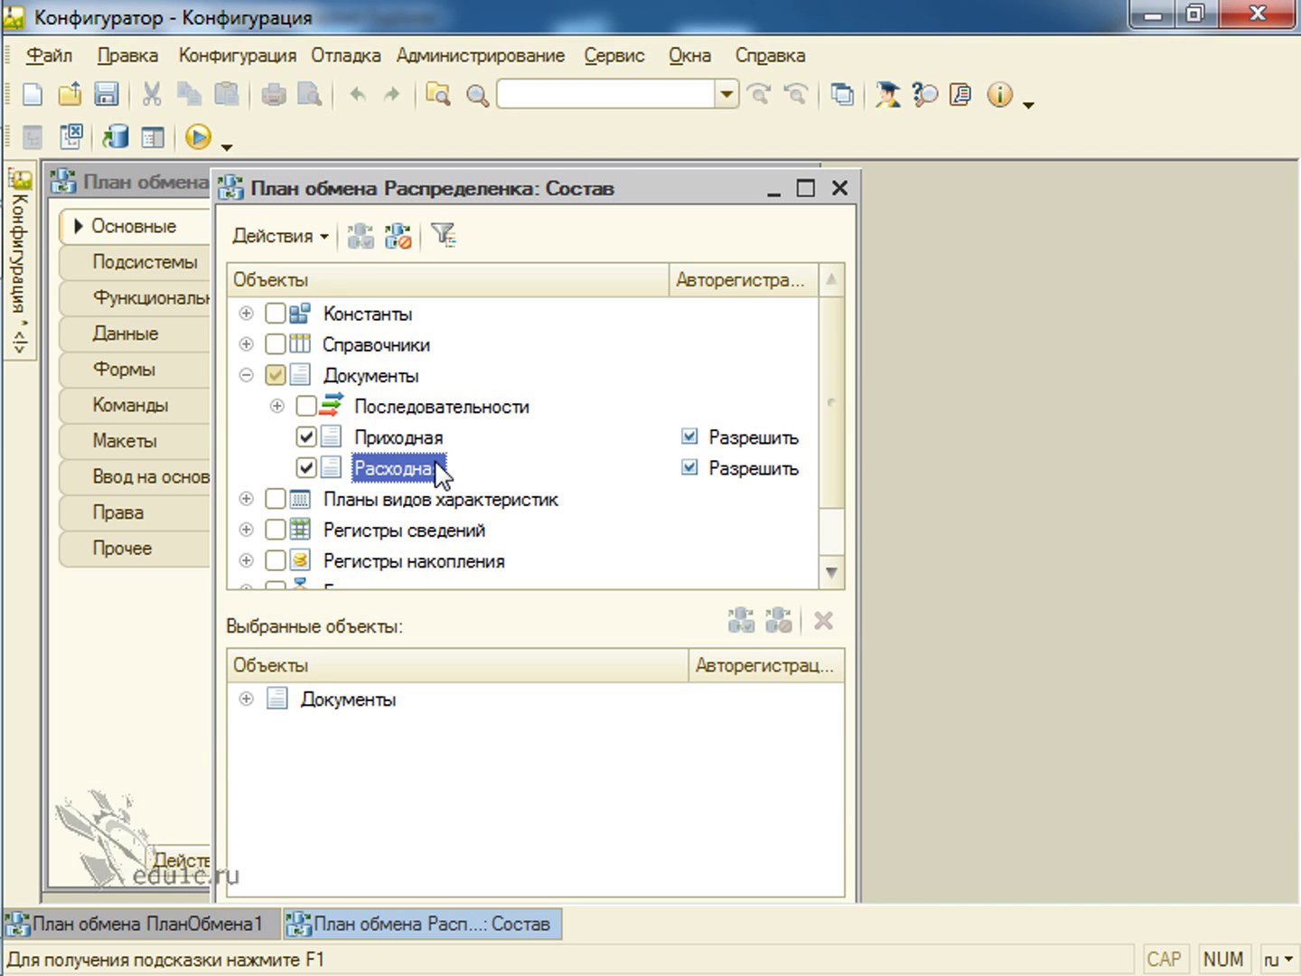
# Step: Recursively pick the related objects for all selected objects and add the whole suggested set of catalogs to the composition
pyautogui.click(370, 445)
pyautogui.click(372, 458)
pyautogui.click(369, 445)
pyautogui.click(379, 461)
pyautogui.click(282, 246)
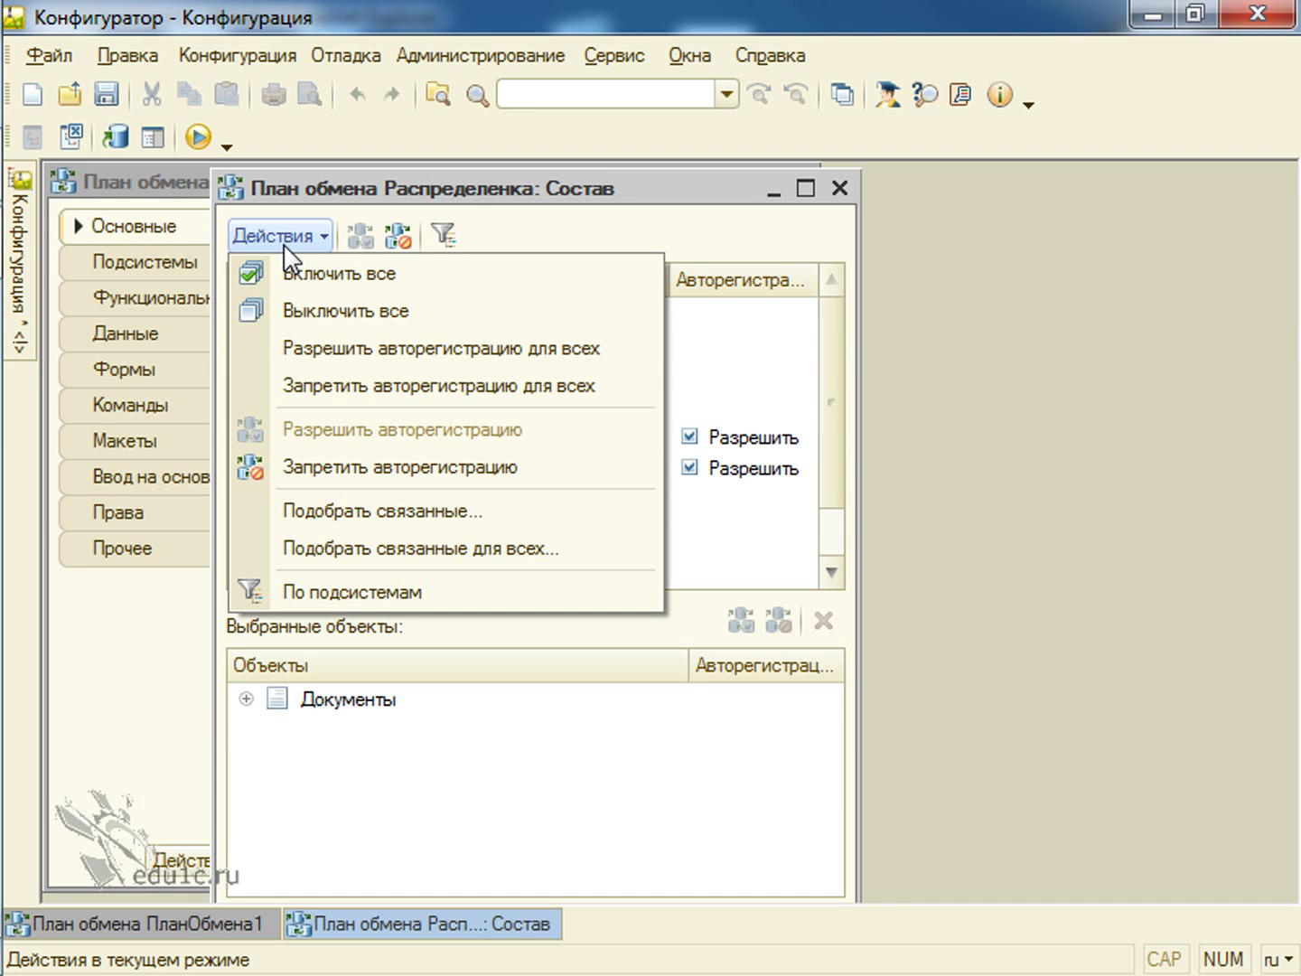
pyautogui.click(334, 558)
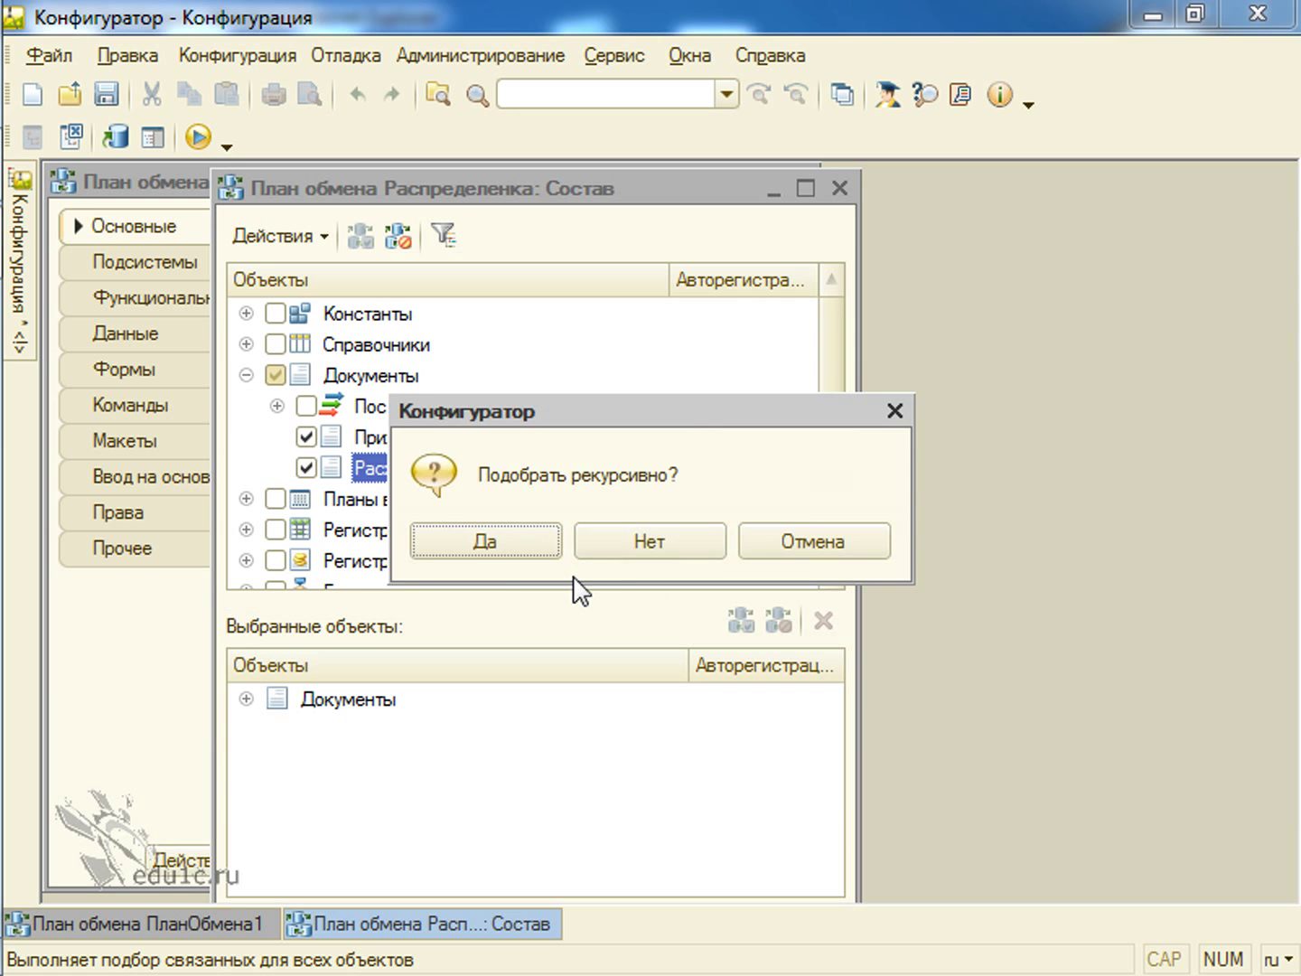
pyautogui.click(496, 536)
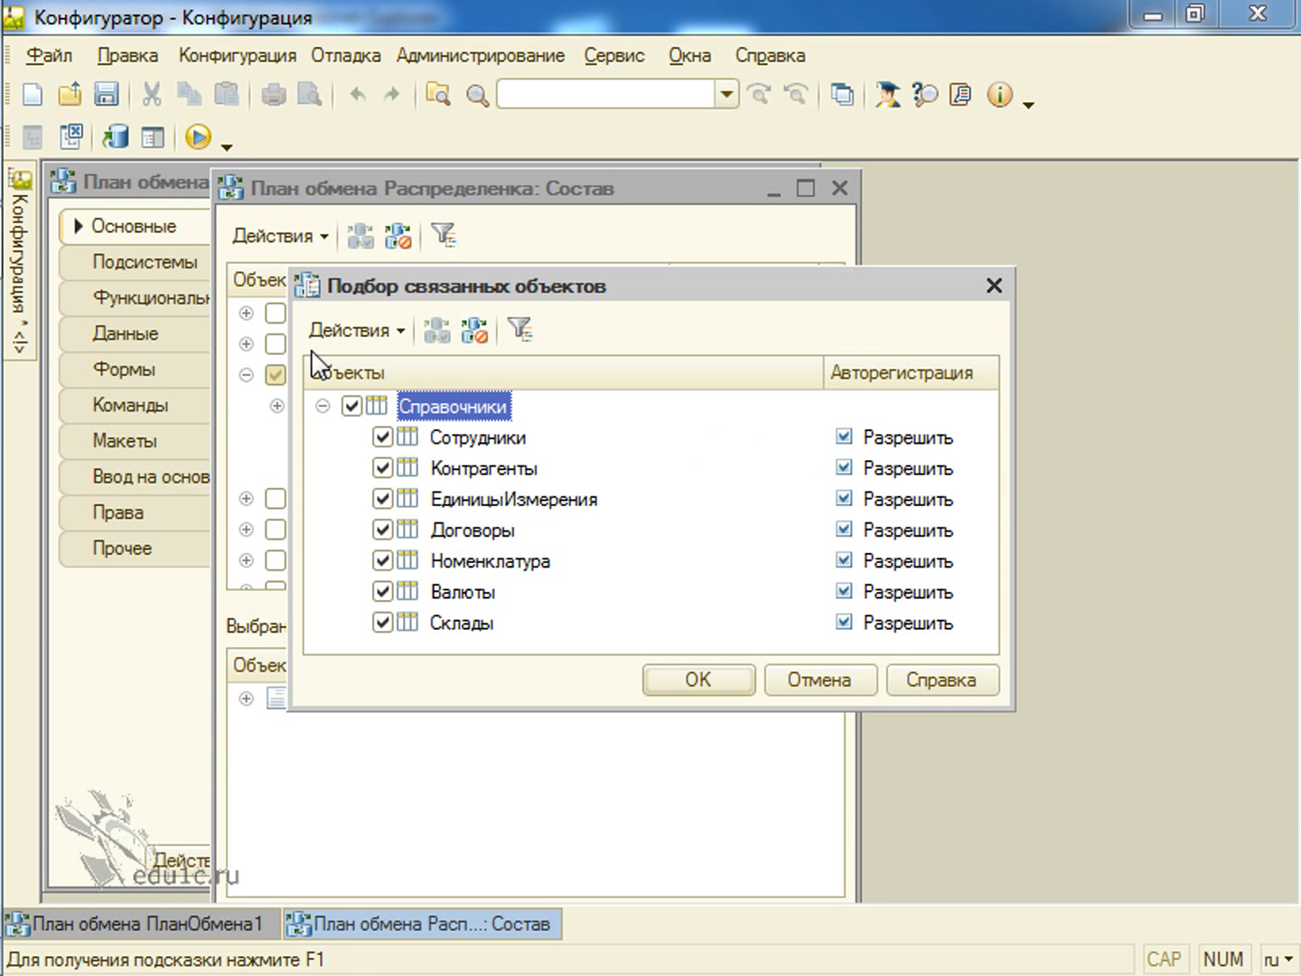
pyautogui.click(700, 685)
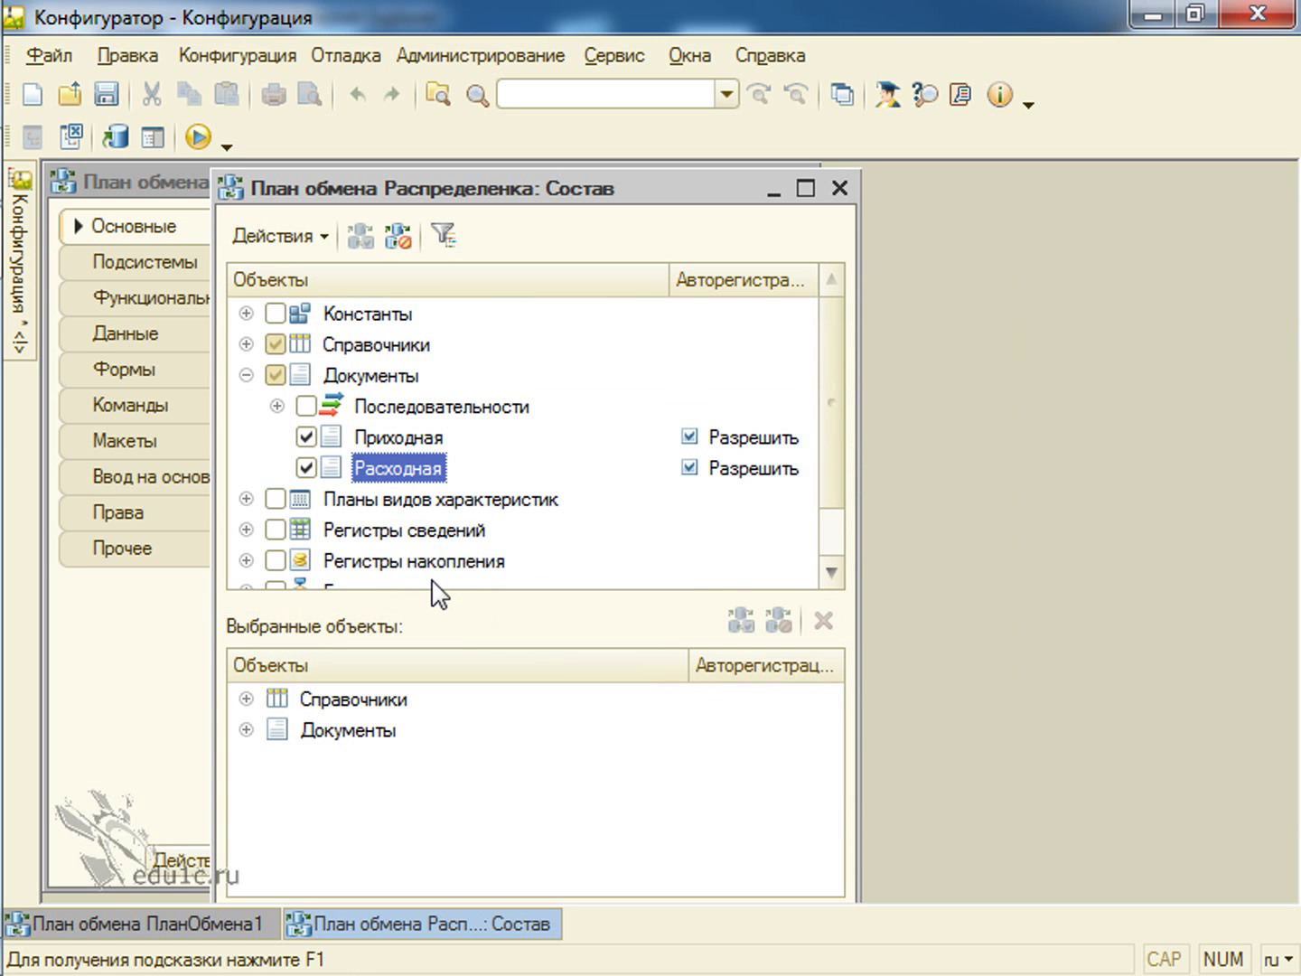
# Step: Check the composition's object tree, and close the composition and the exchange plan editor
pyautogui.click(246, 345)
pyautogui.scroll(-5, 366, 501)
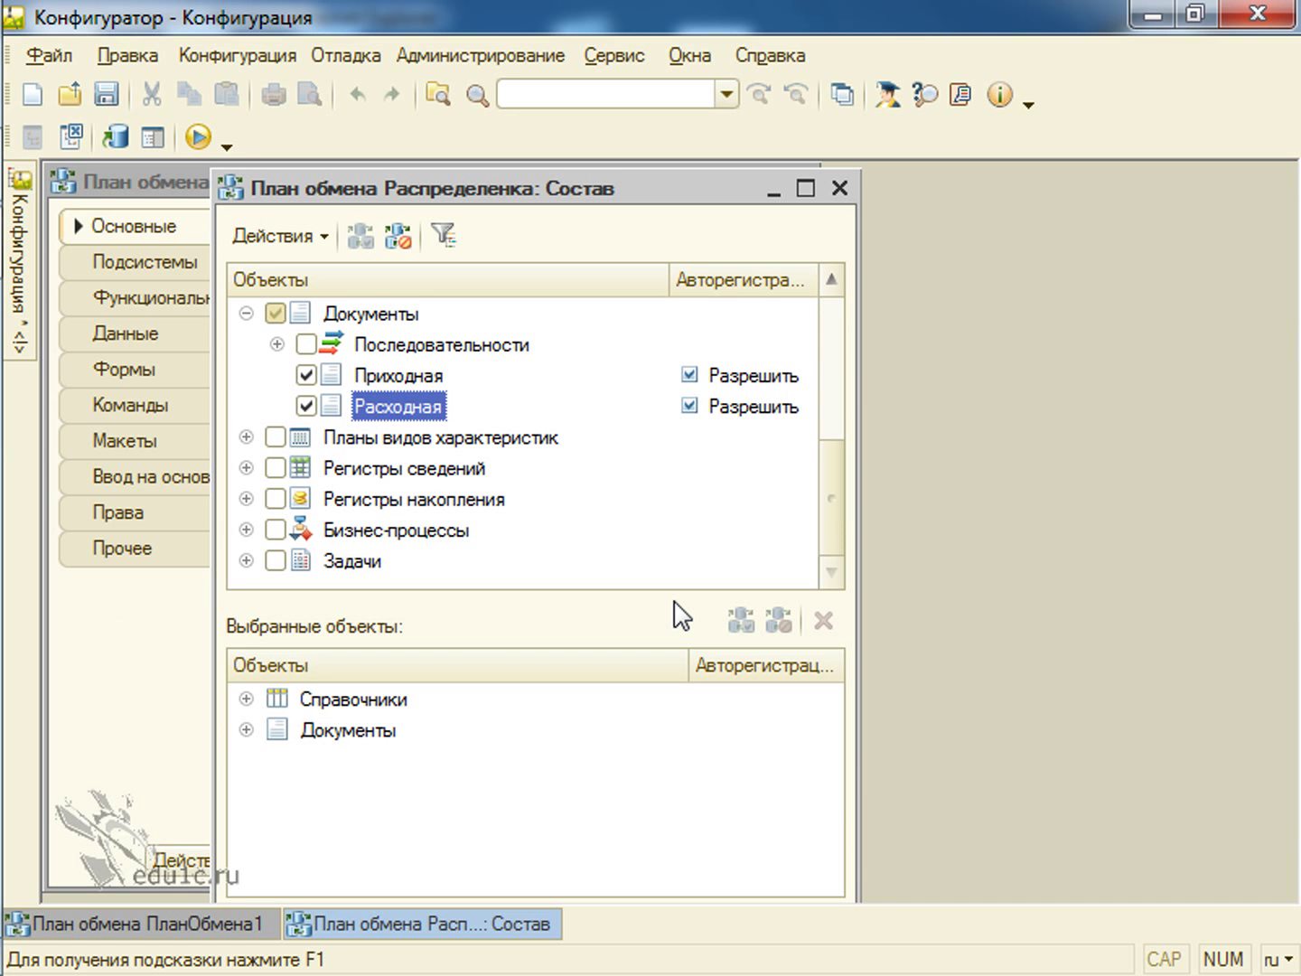
pyautogui.click(839, 189)
pyautogui.click(797, 183)
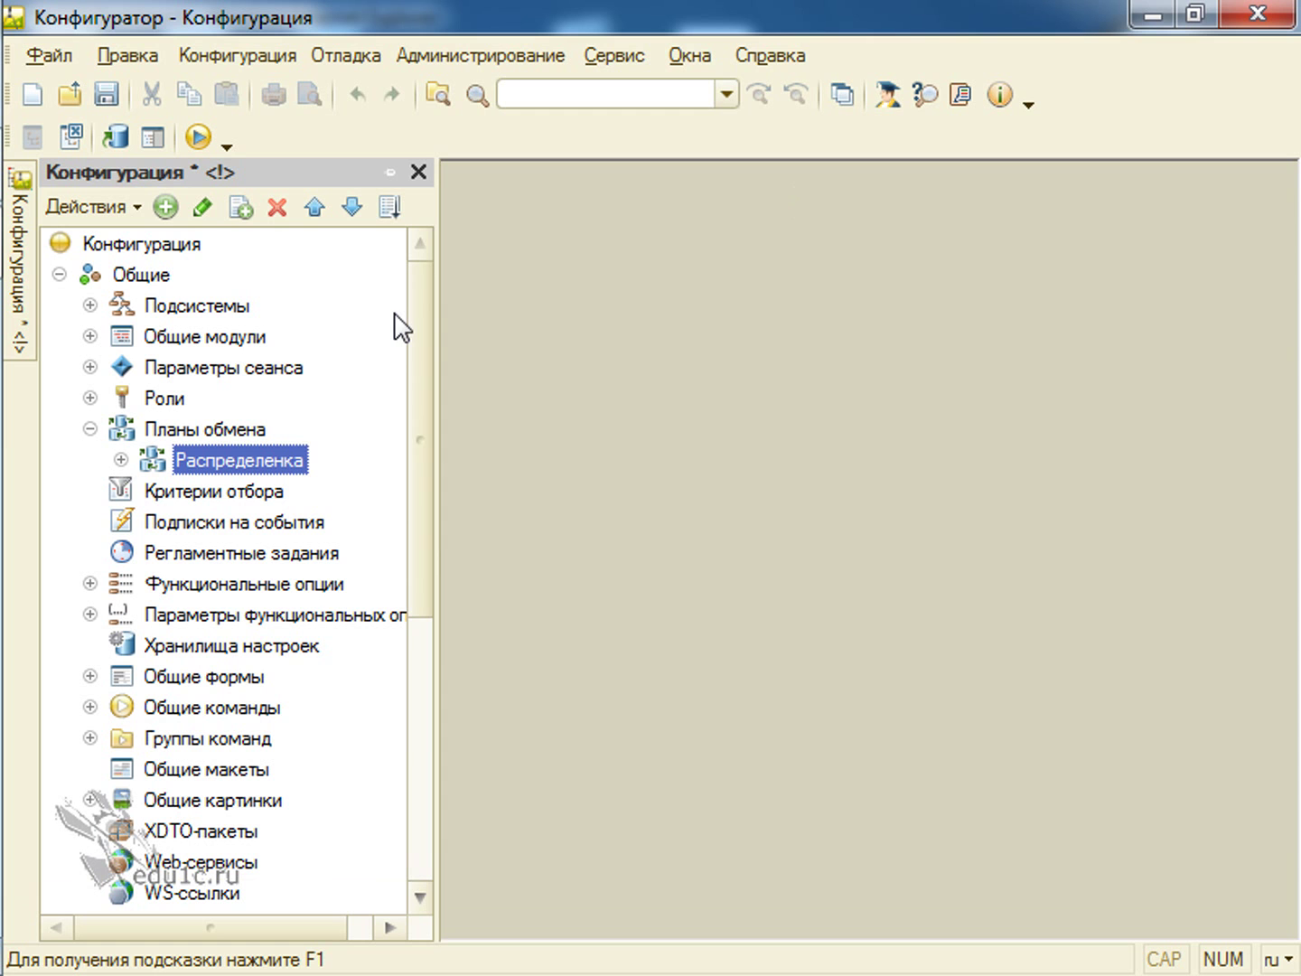
# Step: Reopen the Распределенка exchange plan and examine its settings, including Прочее, Права, Команды, Формы and Данные
pyautogui.doubleClick(232, 460)
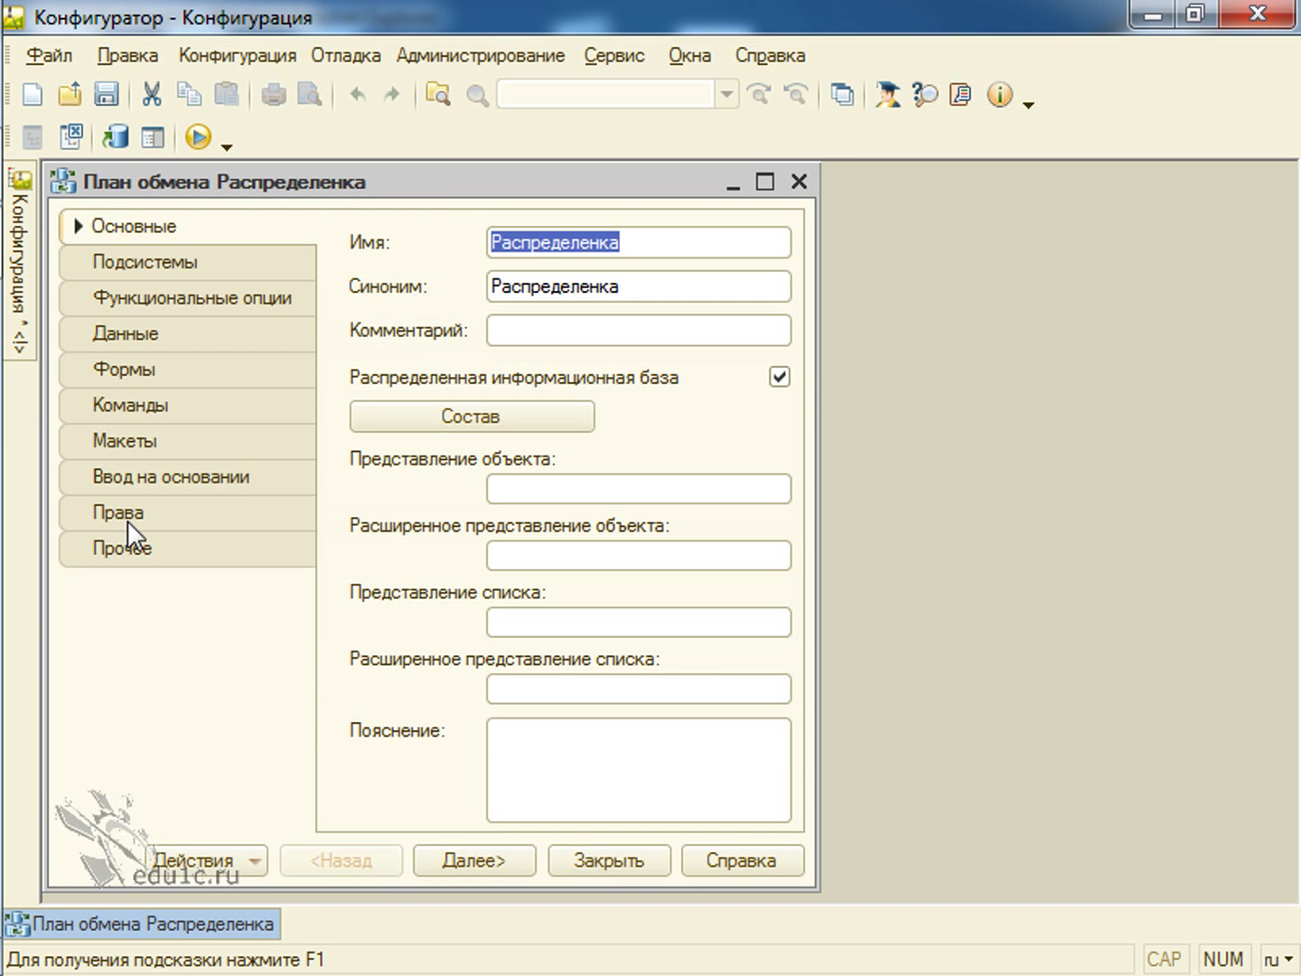
pyautogui.click(145, 548)
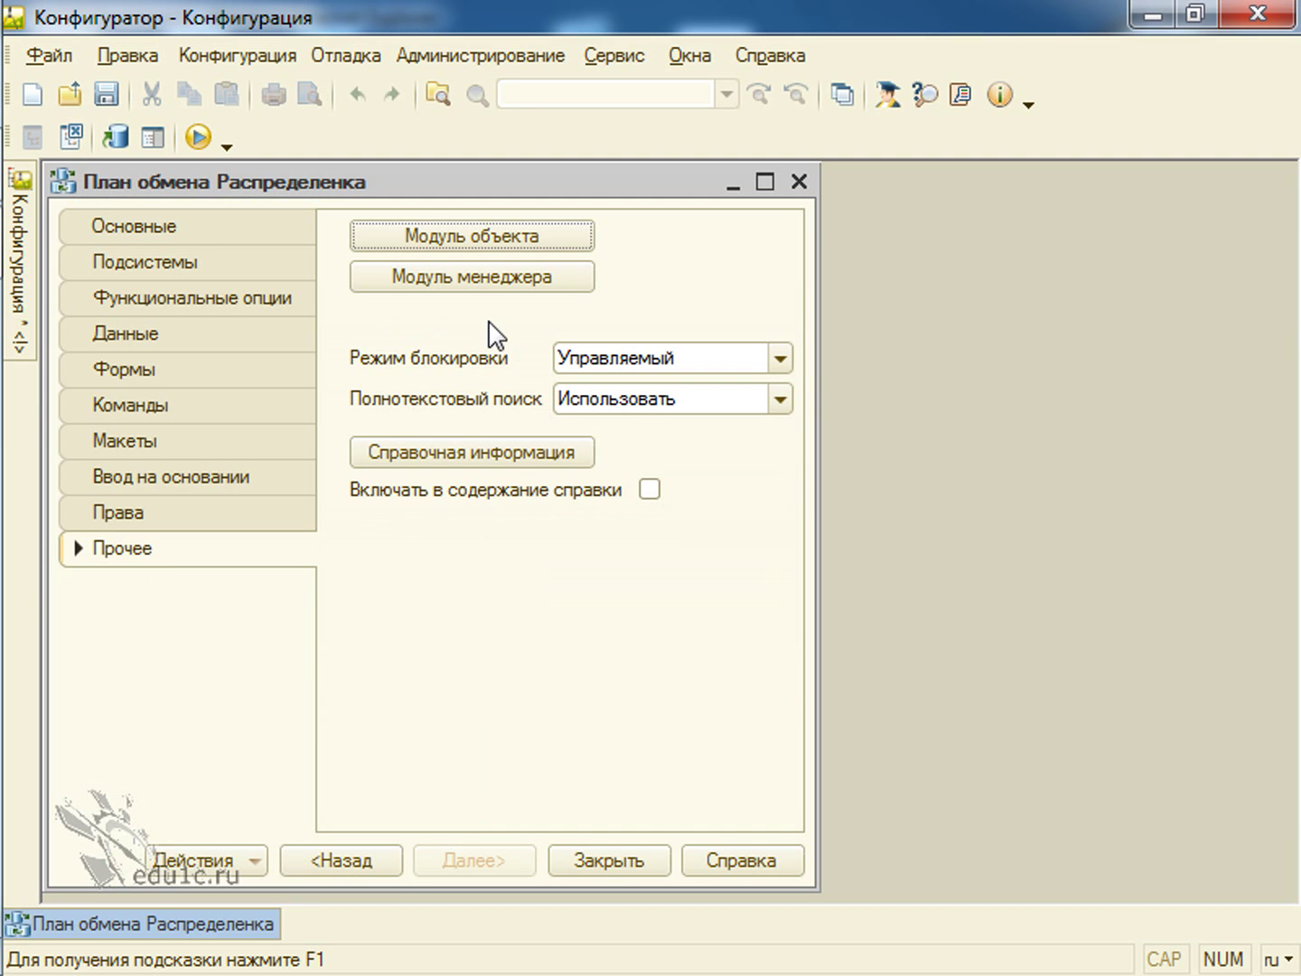
pyautogui.click(172, 517)
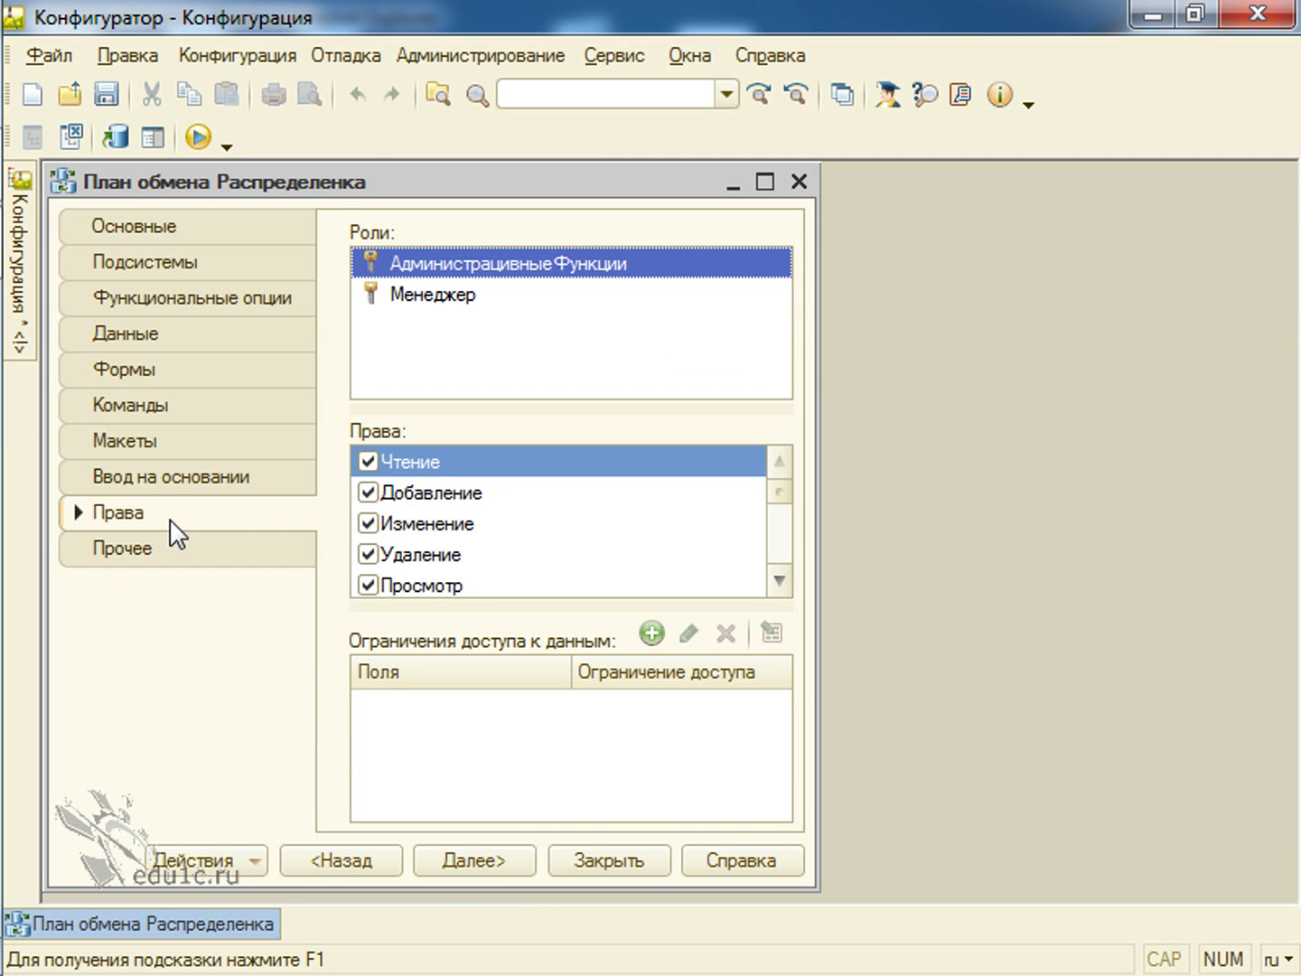
pyautogui.click(178, 481)
pyautogui.click(186, 444)
pyautogui.click(190, 409)
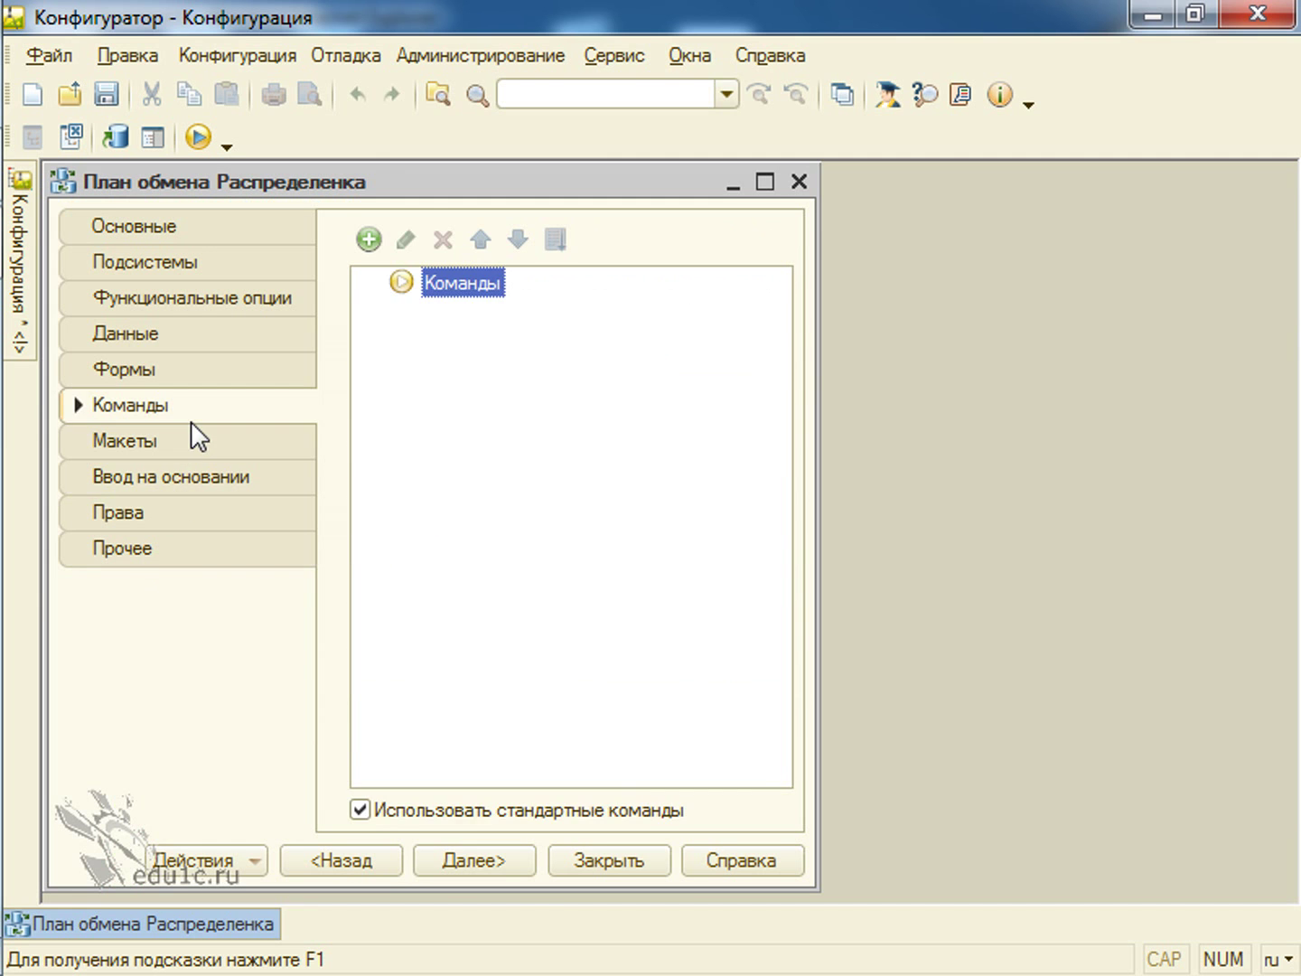
pyautogui.click(195, 371)
pyautogui.click(203, 348)
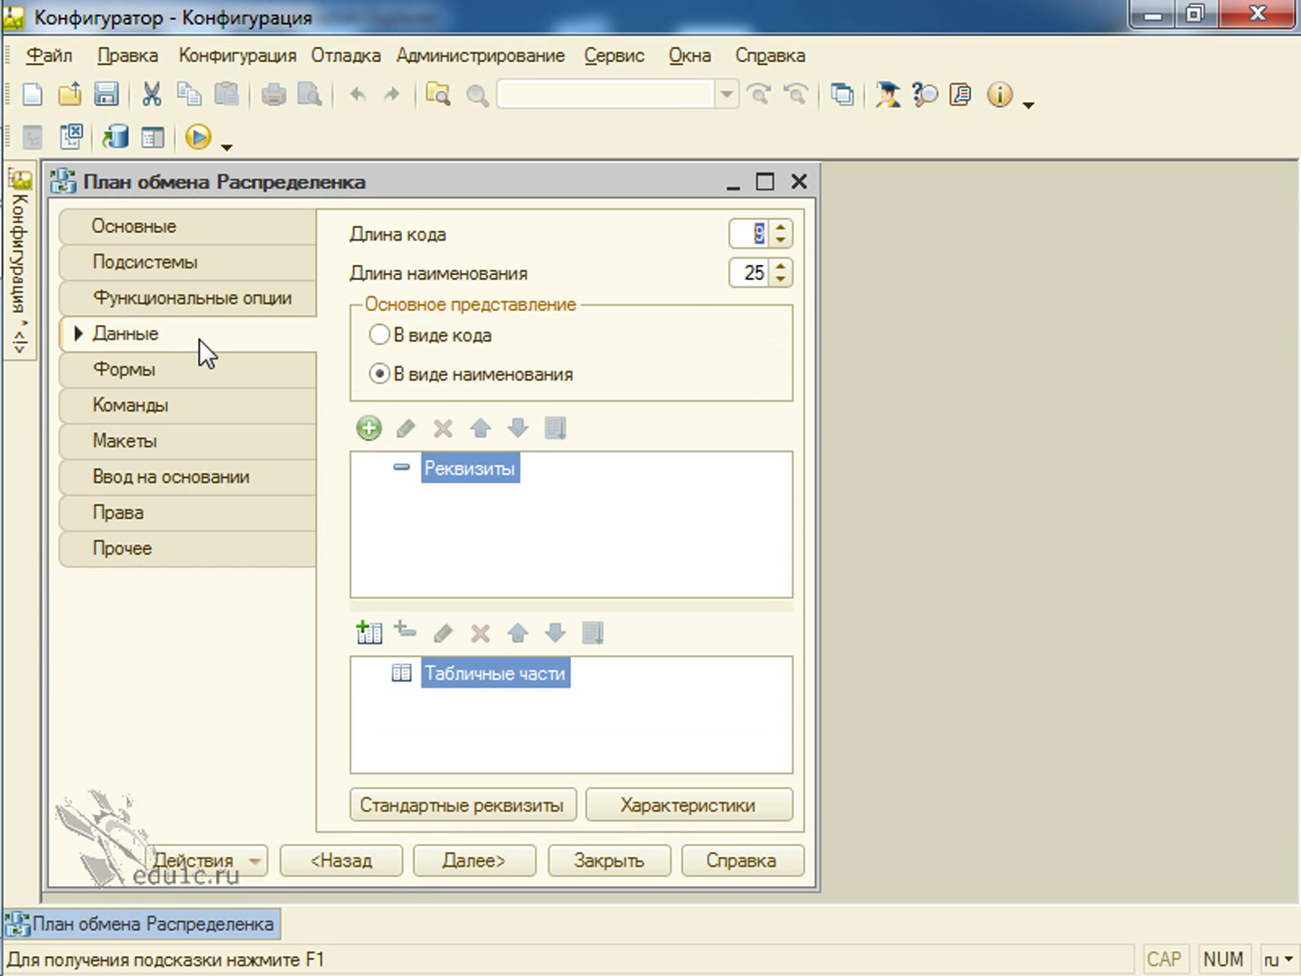
# Step: Include the Распределенка exchange plan in the Предприятие subsystem
pyautogui.click(204, 316)
pyautogui.click(205, 272)
pyautogui.click(204, 327)
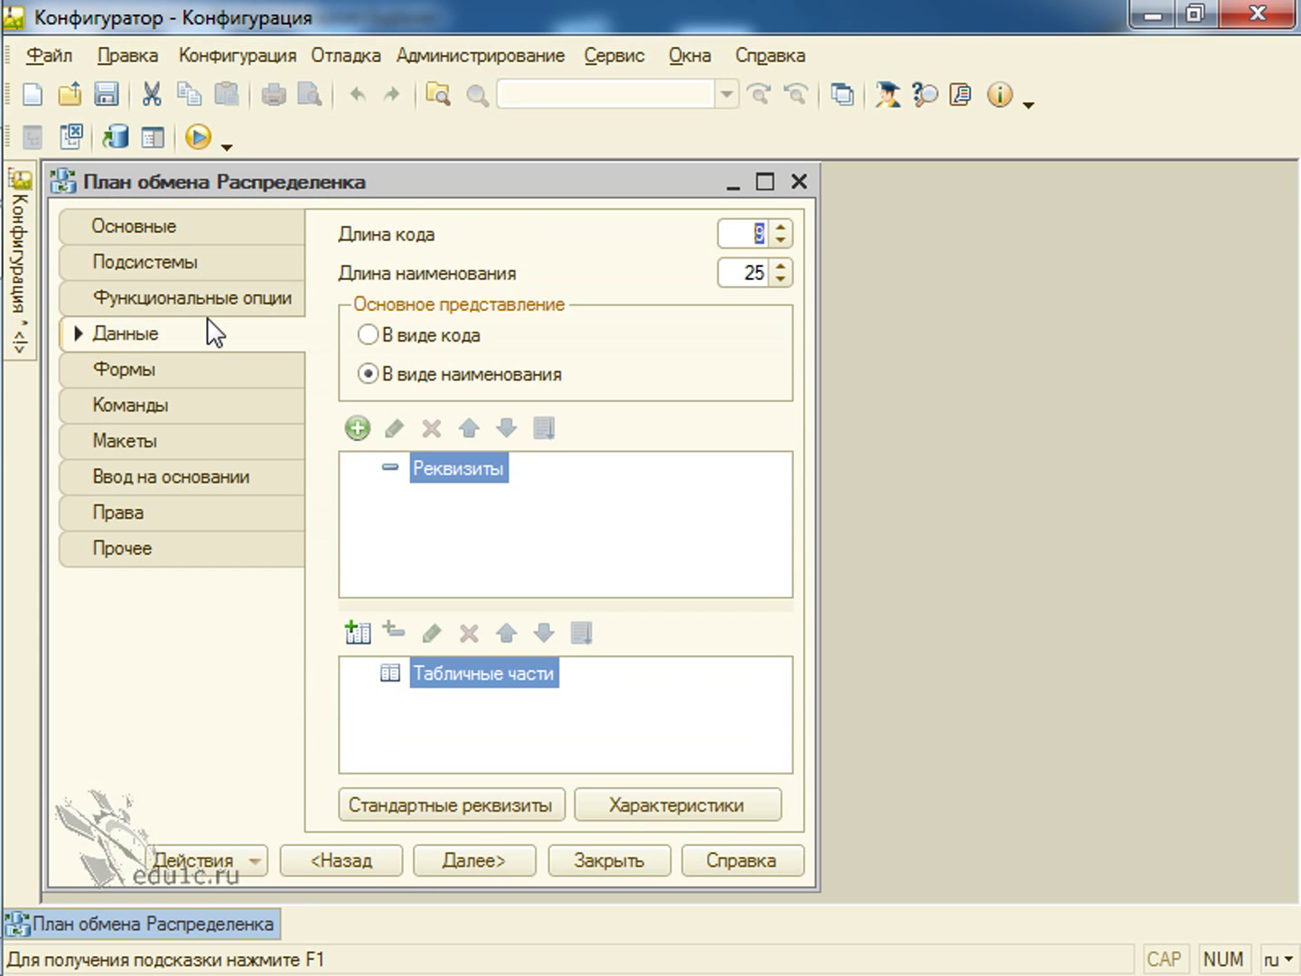
pyautogui.click(204, 303)
pyautogui.click(200, 342)
pyautogui.click(188, 270)
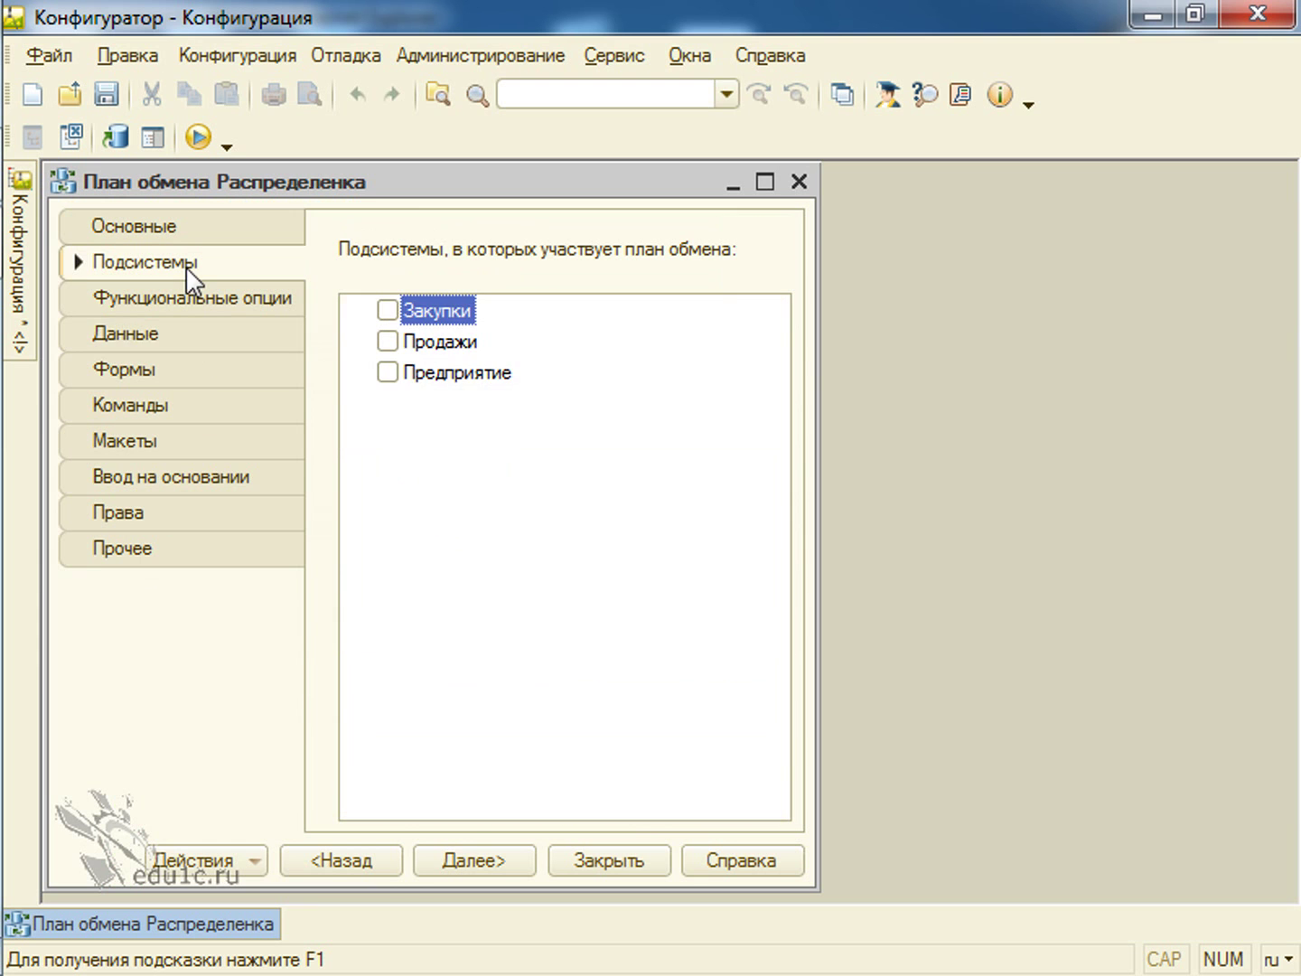
pyautogui.click(388, 372)
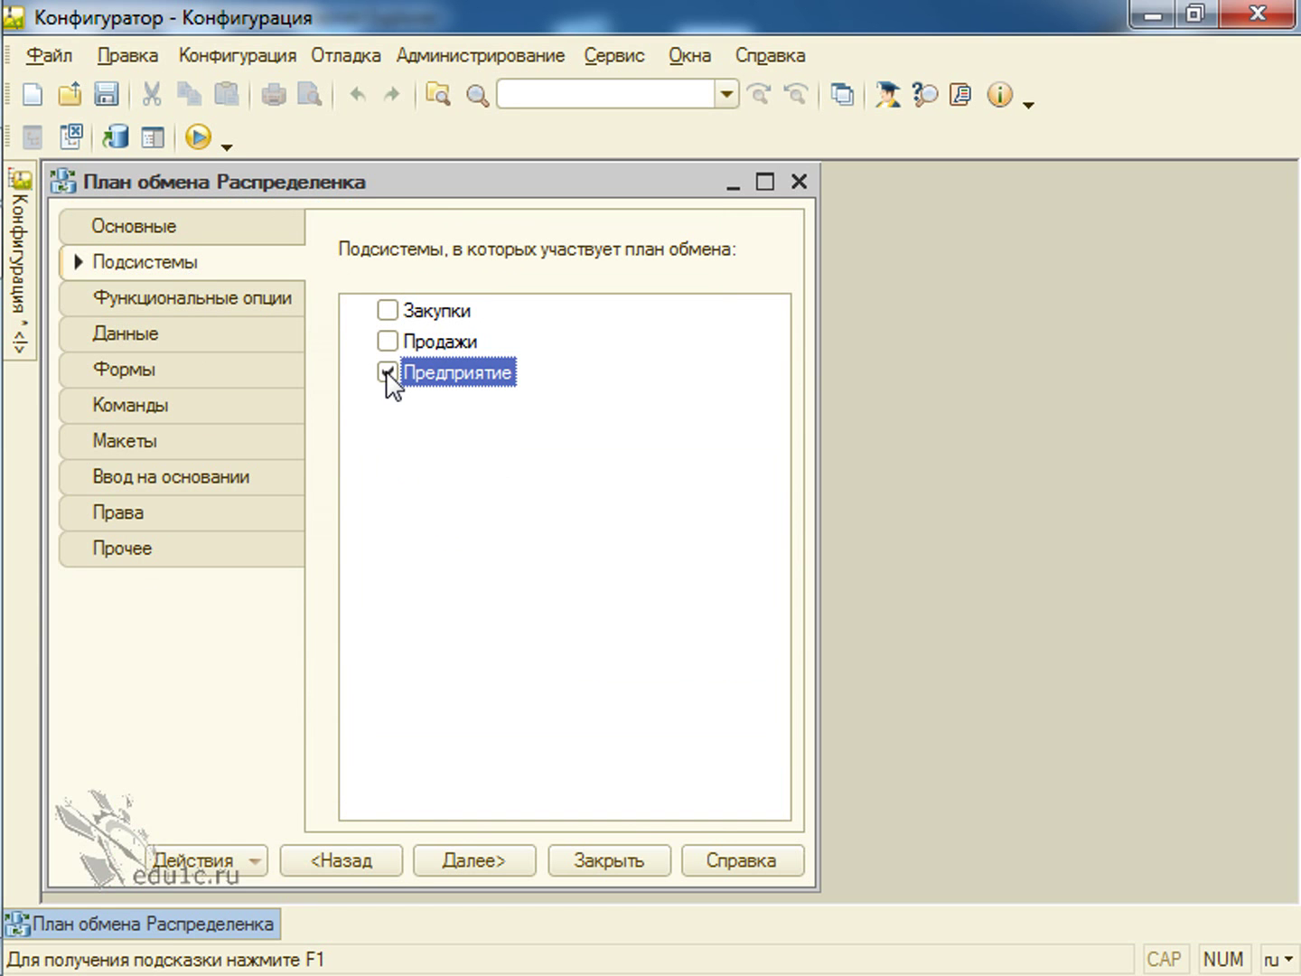
# Step: Launch the application for debugging, updating the database configuration and accepting the structure changes
pyautogui.click(199, 141)
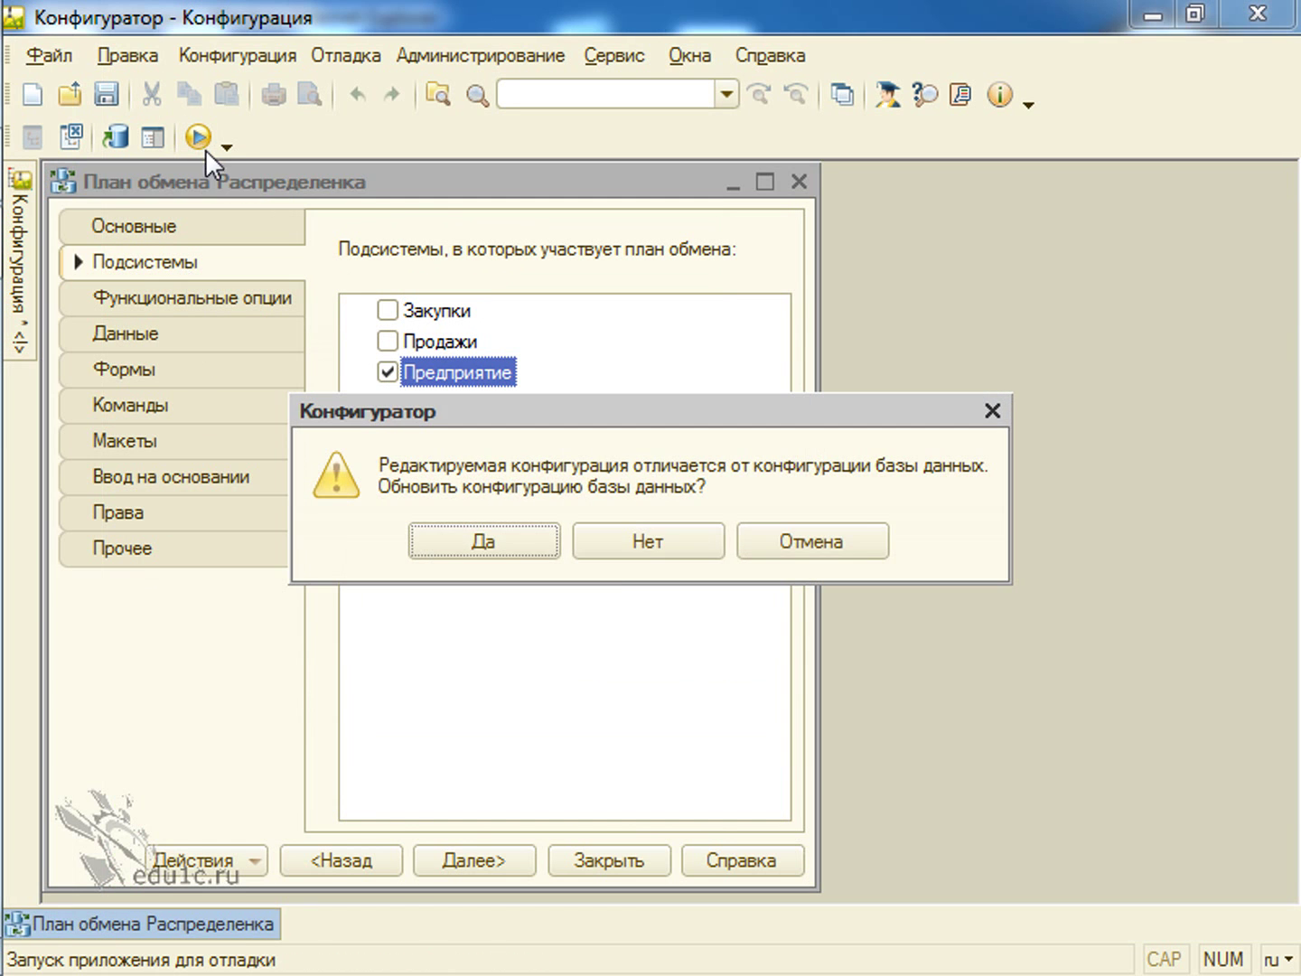
pyautogui.click(503, 527)
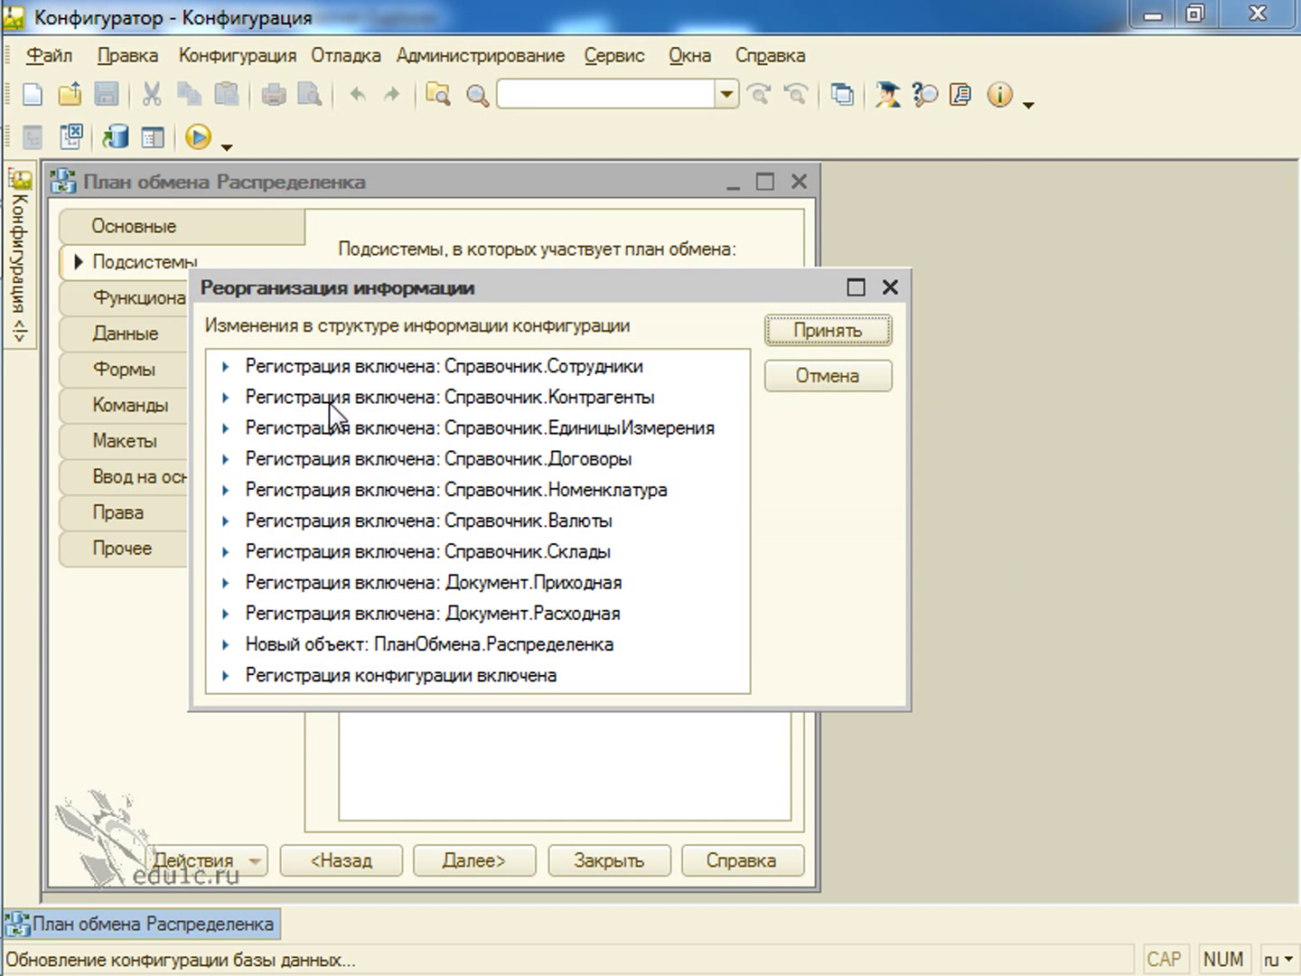
pyautogui.click(879, 335)
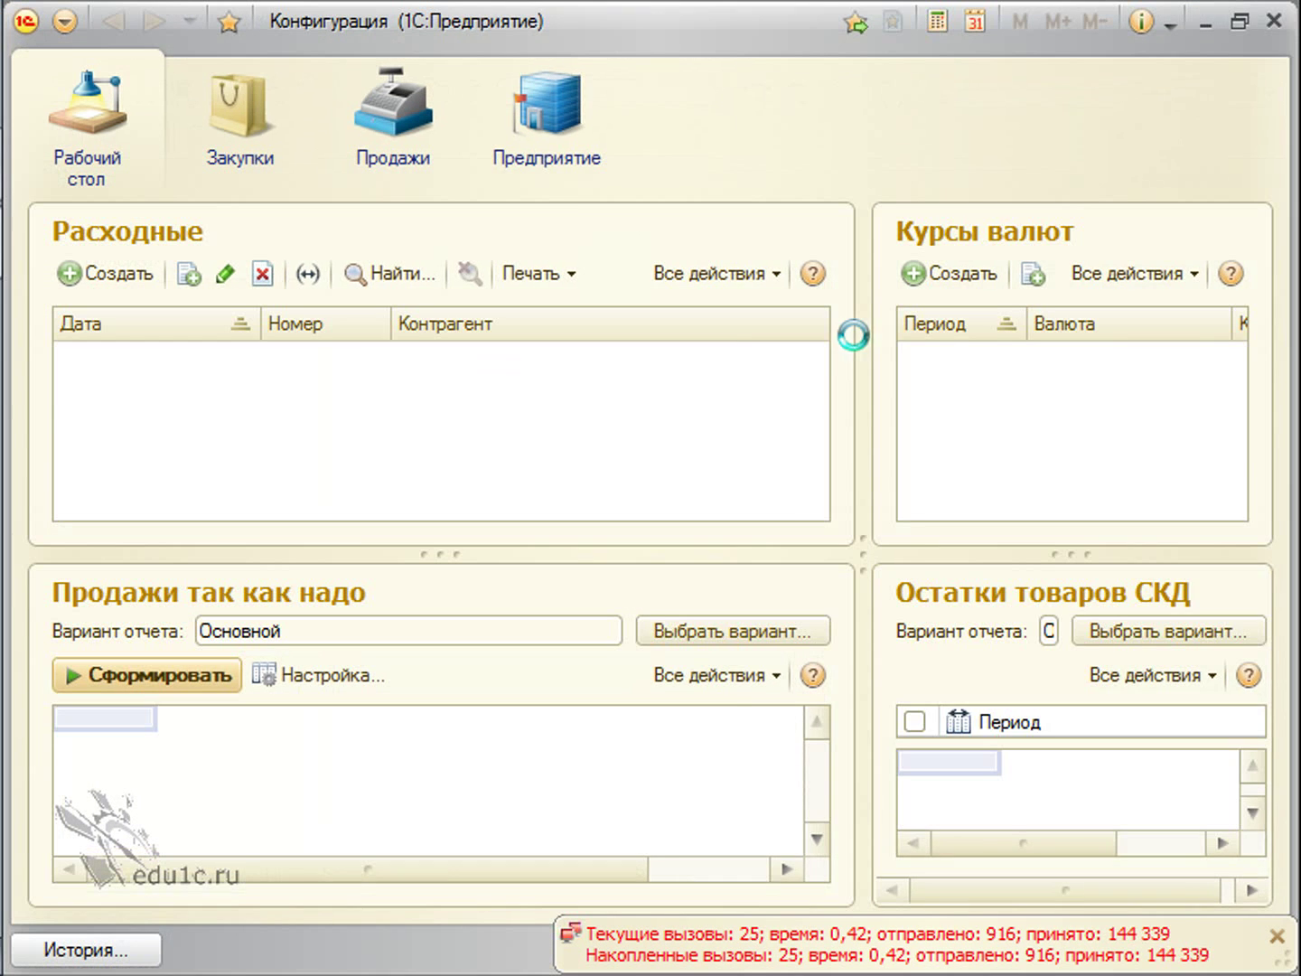
# Step: In 1С:Предприятие, open the Распределенка list in the Предприятие section and open its existing unnamed node
pyautogui.click(565, 161)
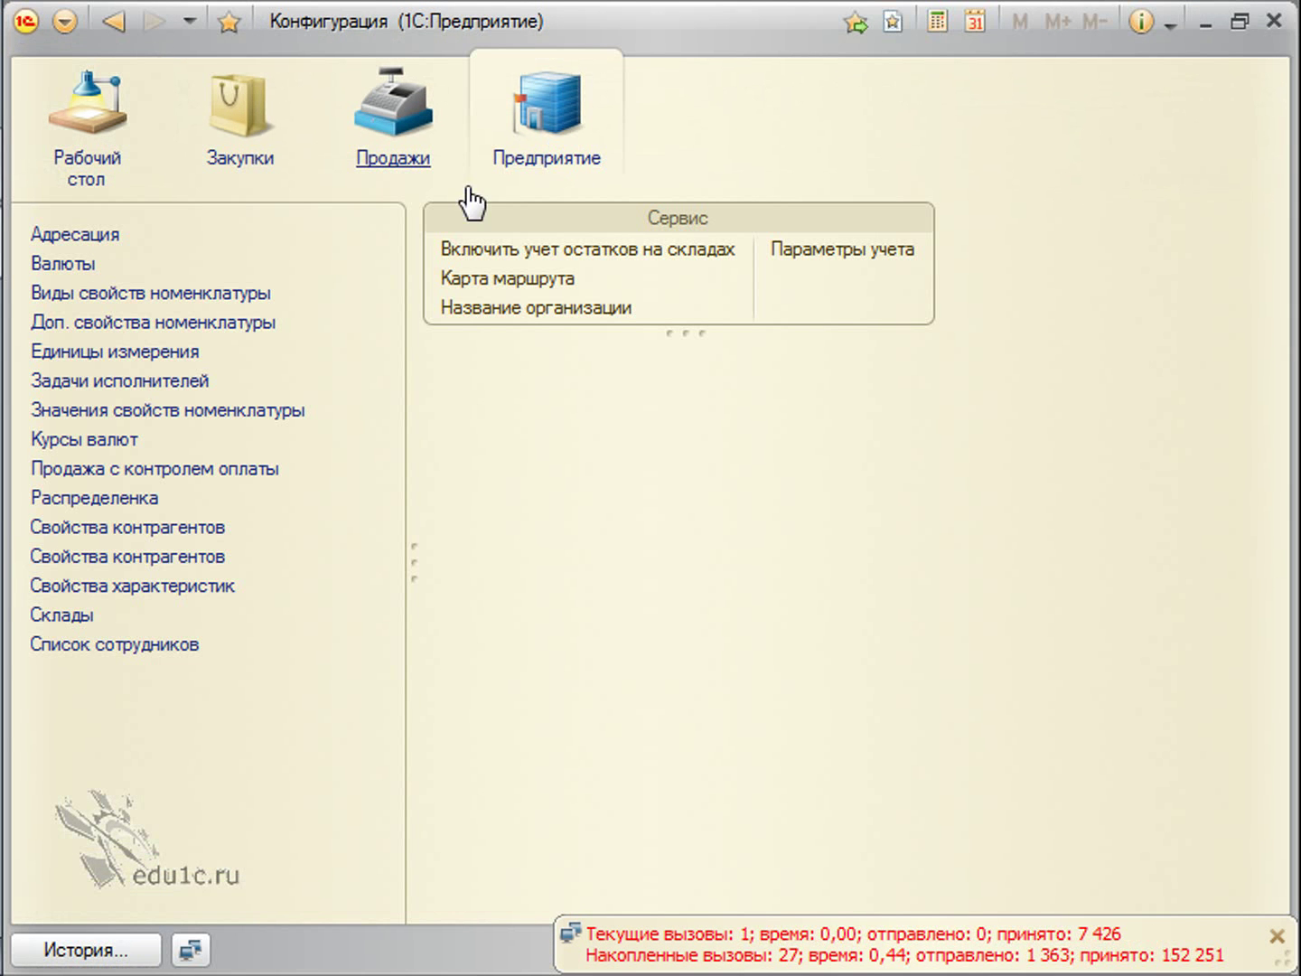
pyautogui.click(94, 498)
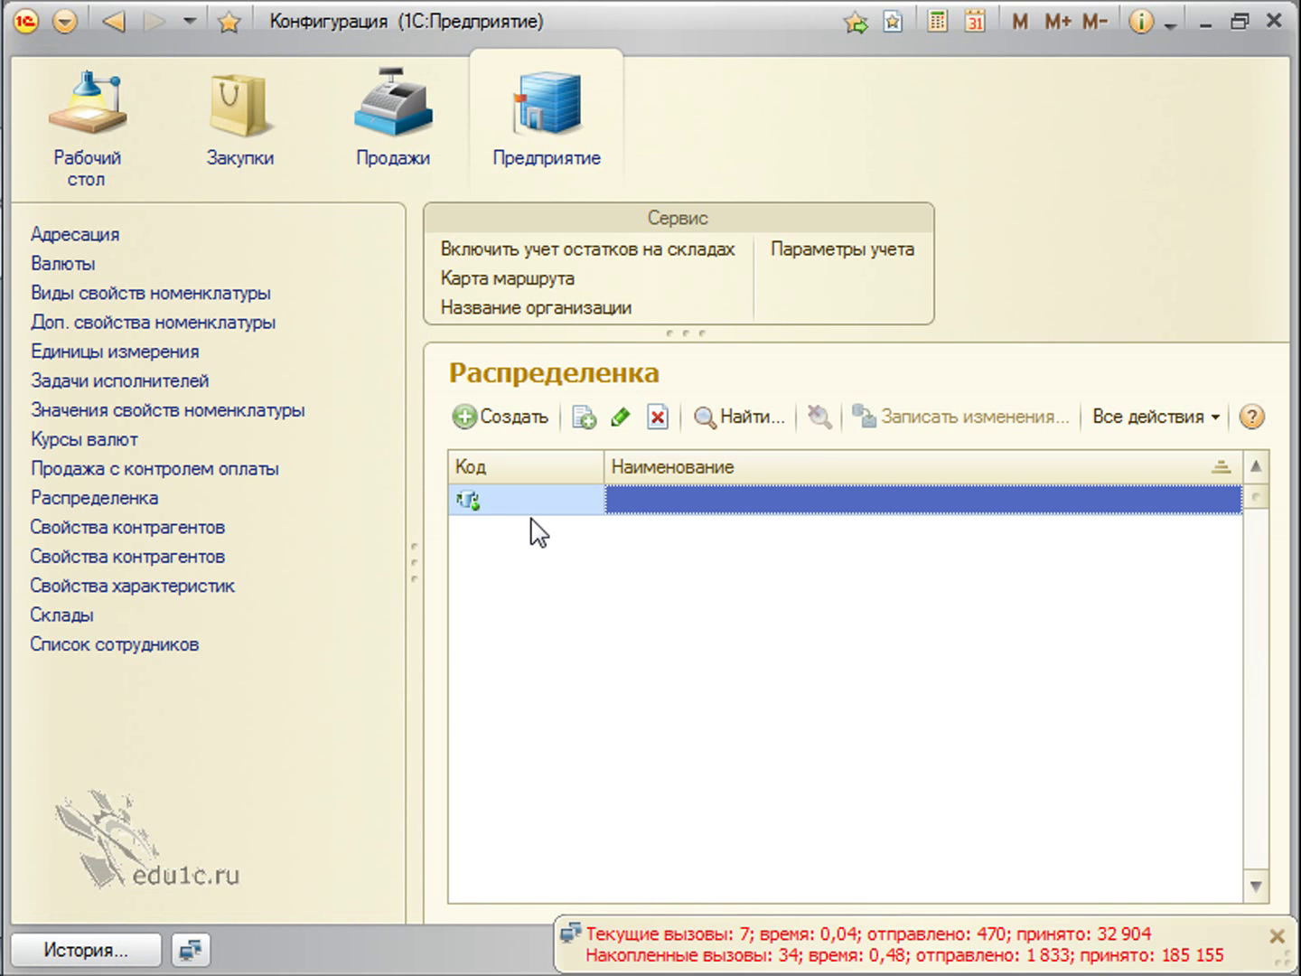
pyautogui.click(541, 499)
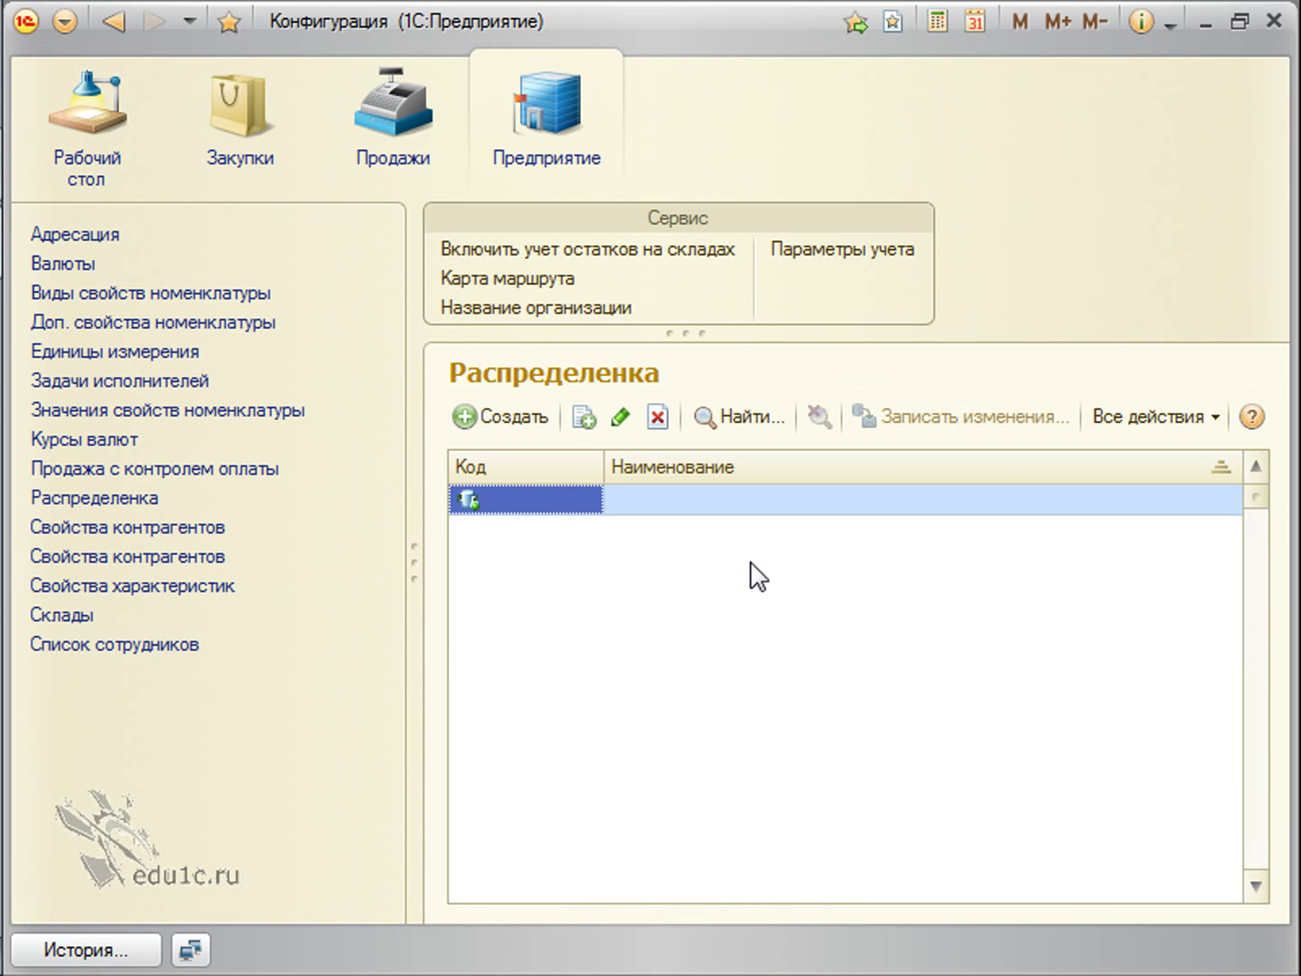
pyautogui.doubleClick(616, 503)
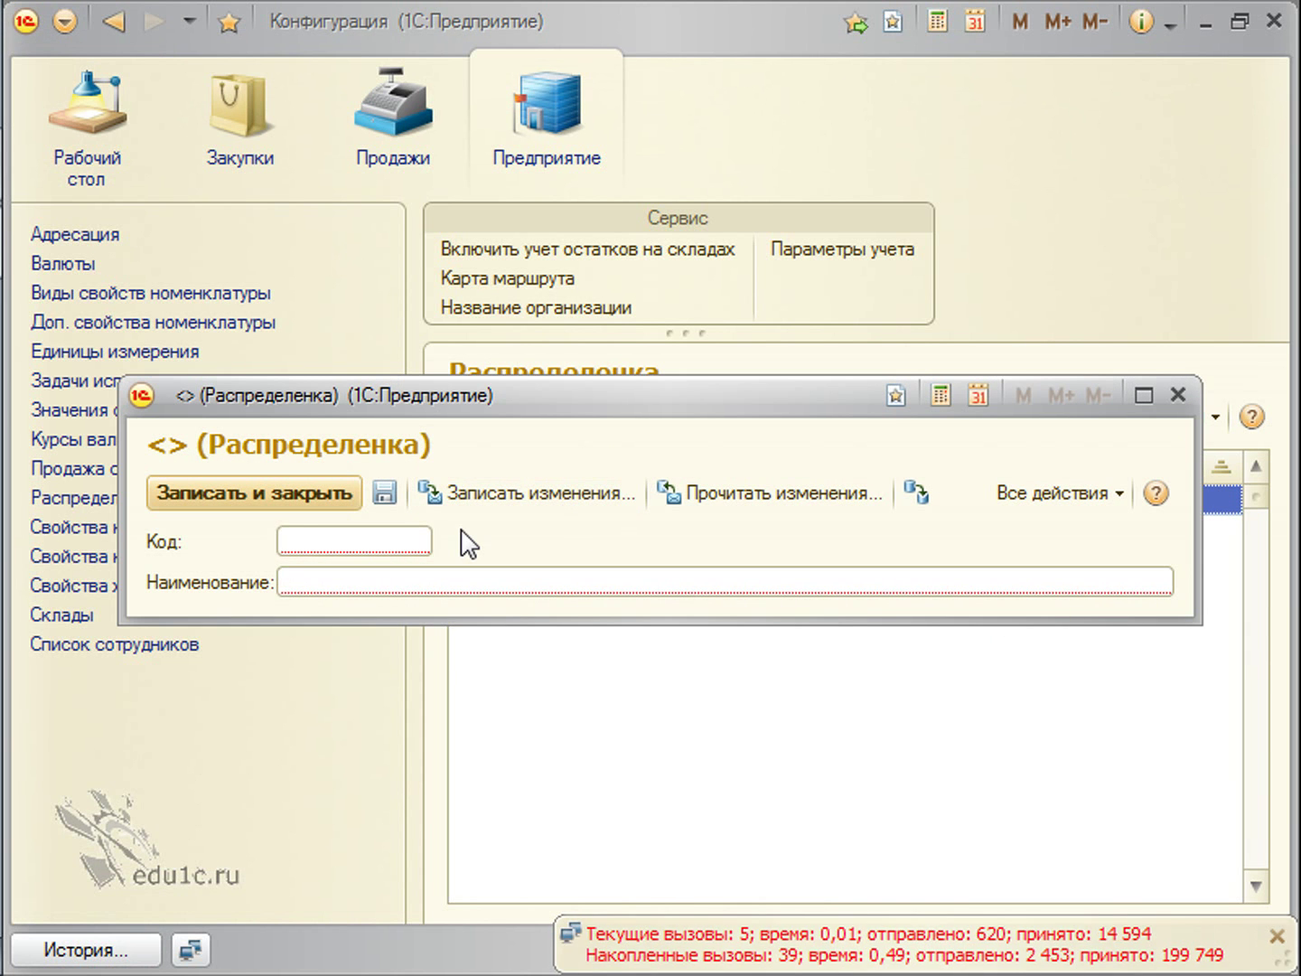
# Step: Set the open node's code to ЦБ and its name to Центр, then save and close it
pyautogui.write('ЦБ')
pyautogui.press('Tab')
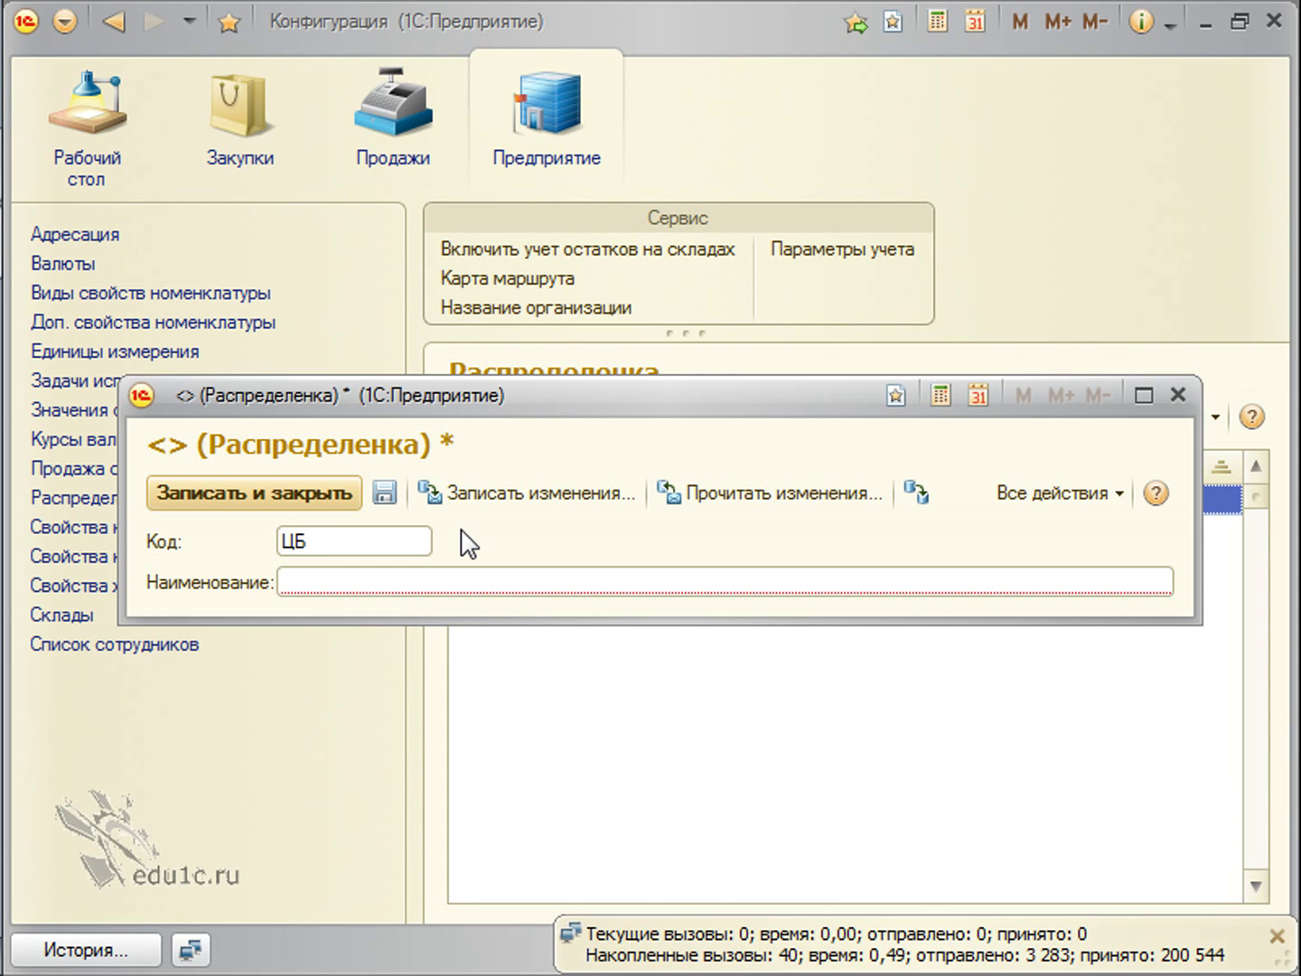
pyautogui.write('Ц')
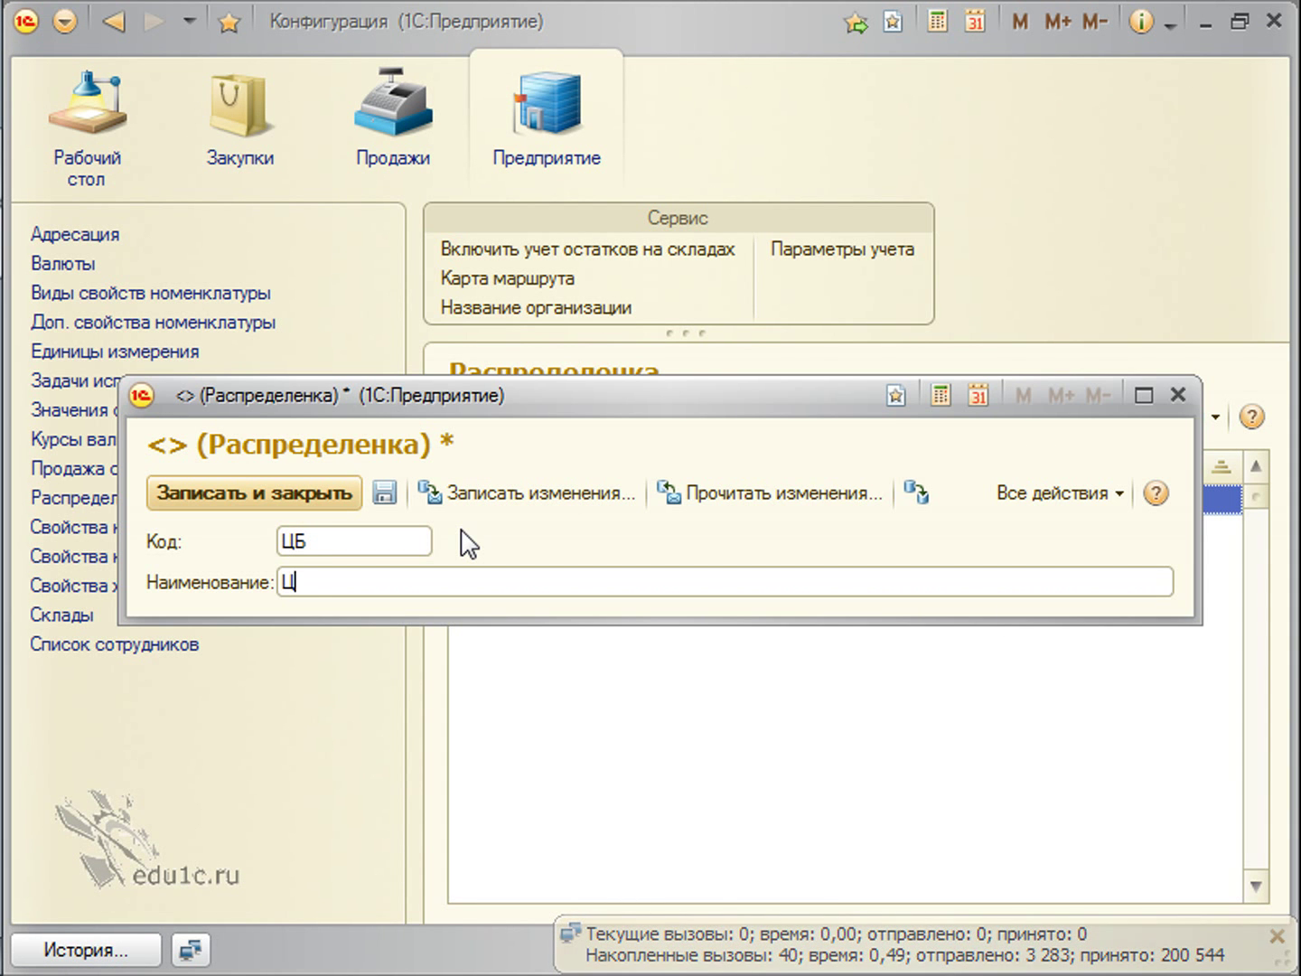
pyautogui.write('ентр')
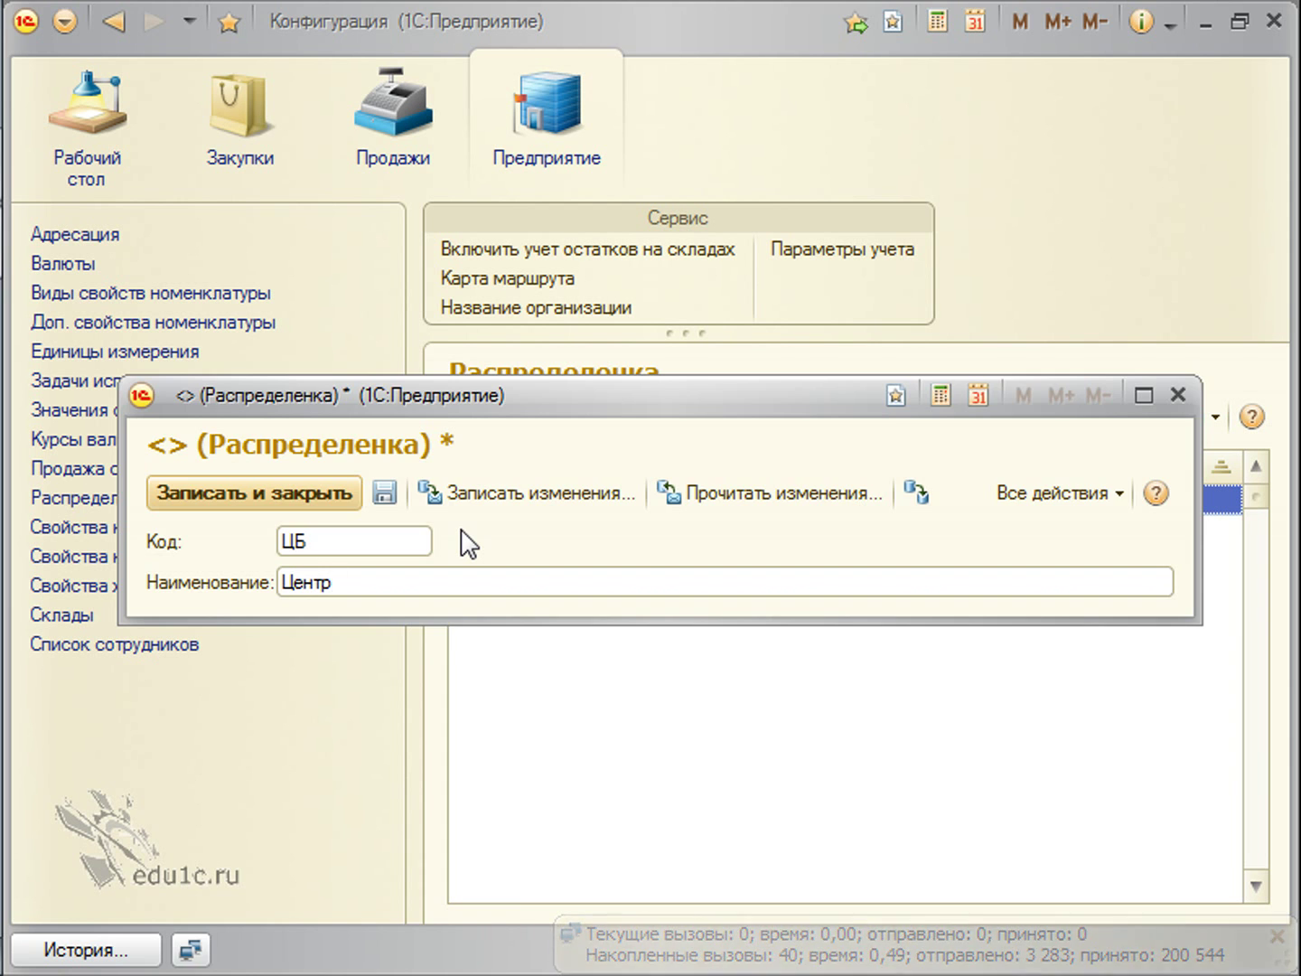
pyautogui.hotkey('ctrl', 'Return')
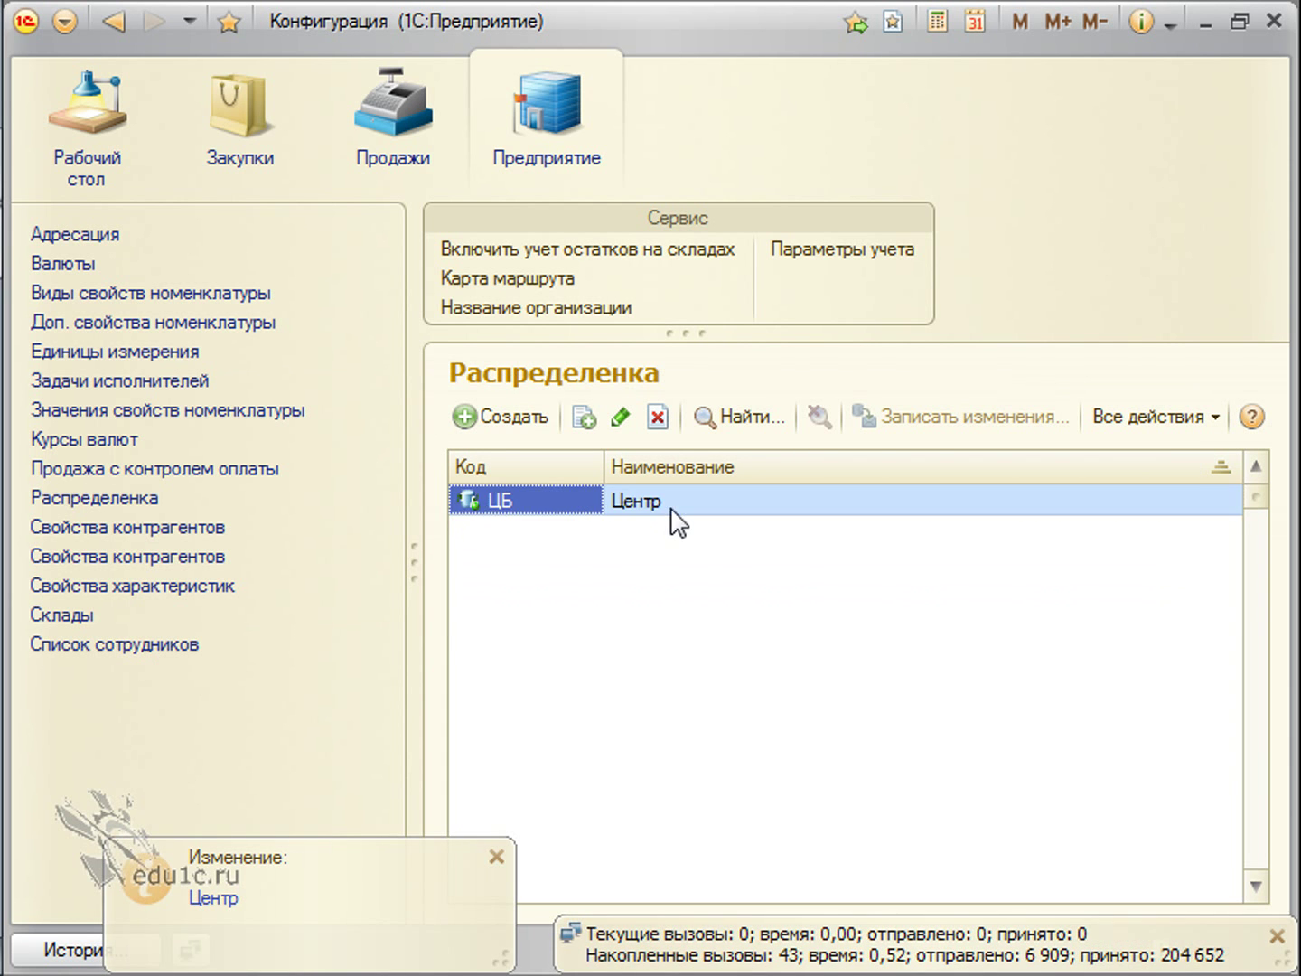
# Step: Create a new Распределенка node with code ПФ and name ПФ1, and save and close it
pyautogui.click(481, 417)
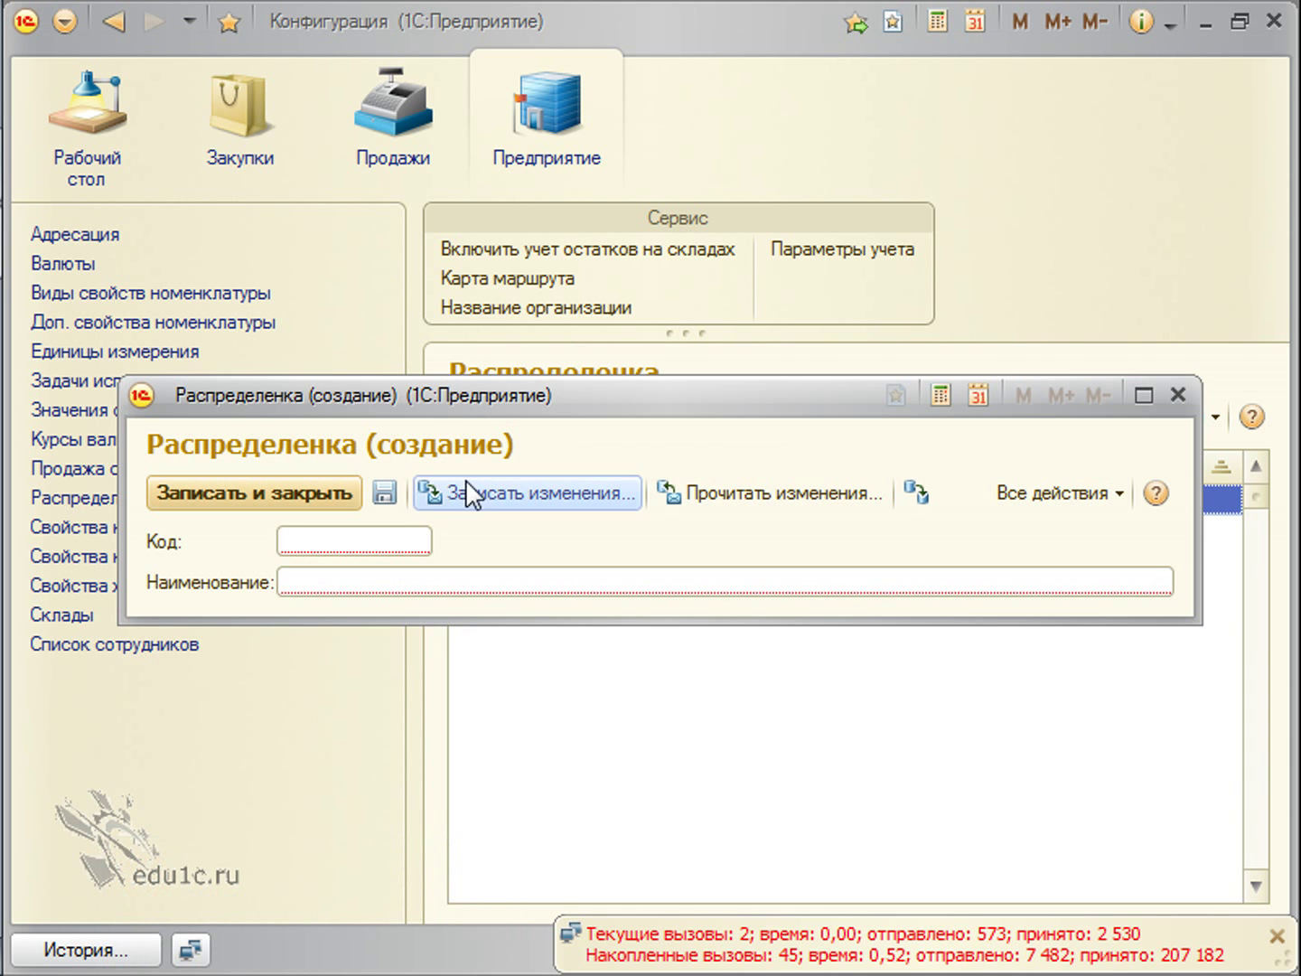
pyautogui.write('ПФ')
pyautogui.press('Tab')
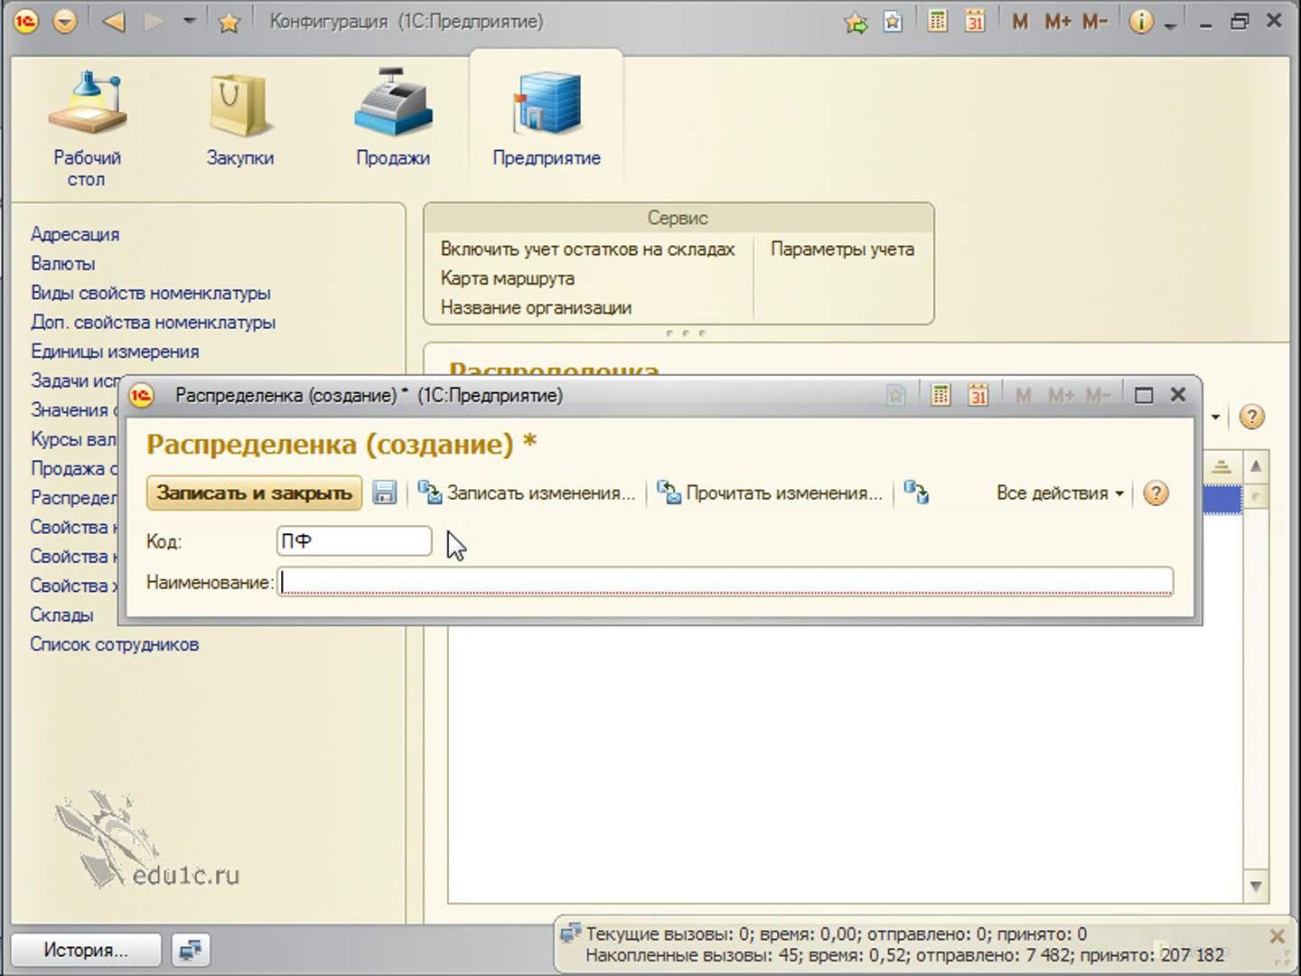
pyautogui.write('ПФ1')
pyautogui.press('Tab')
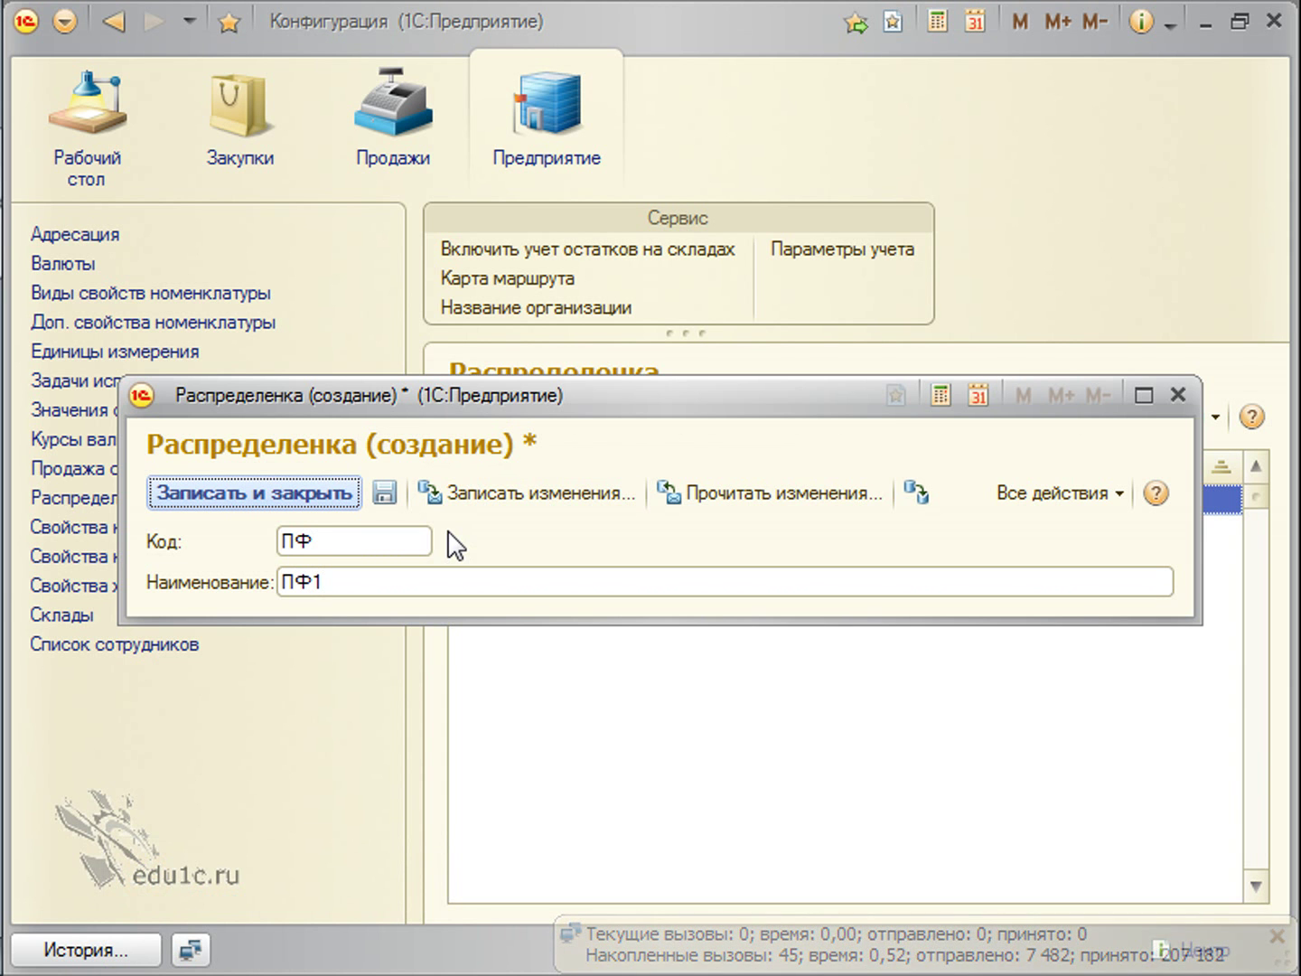
pyautogui.click(312, 493)
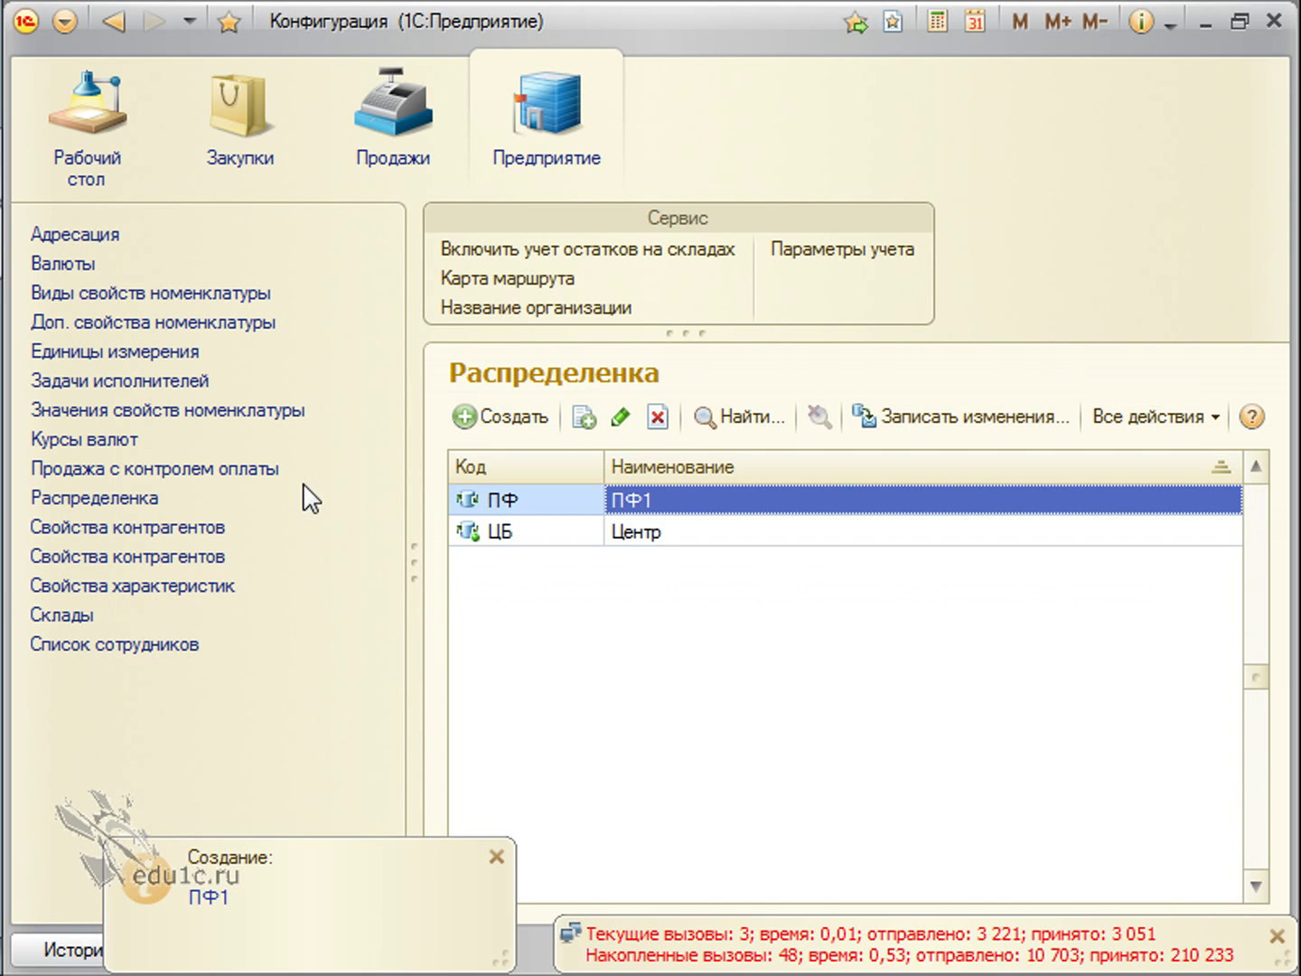
pyautogui.click(679, 539)
pyautogui.click(673, 494)
pyautogui.click(674, 520)
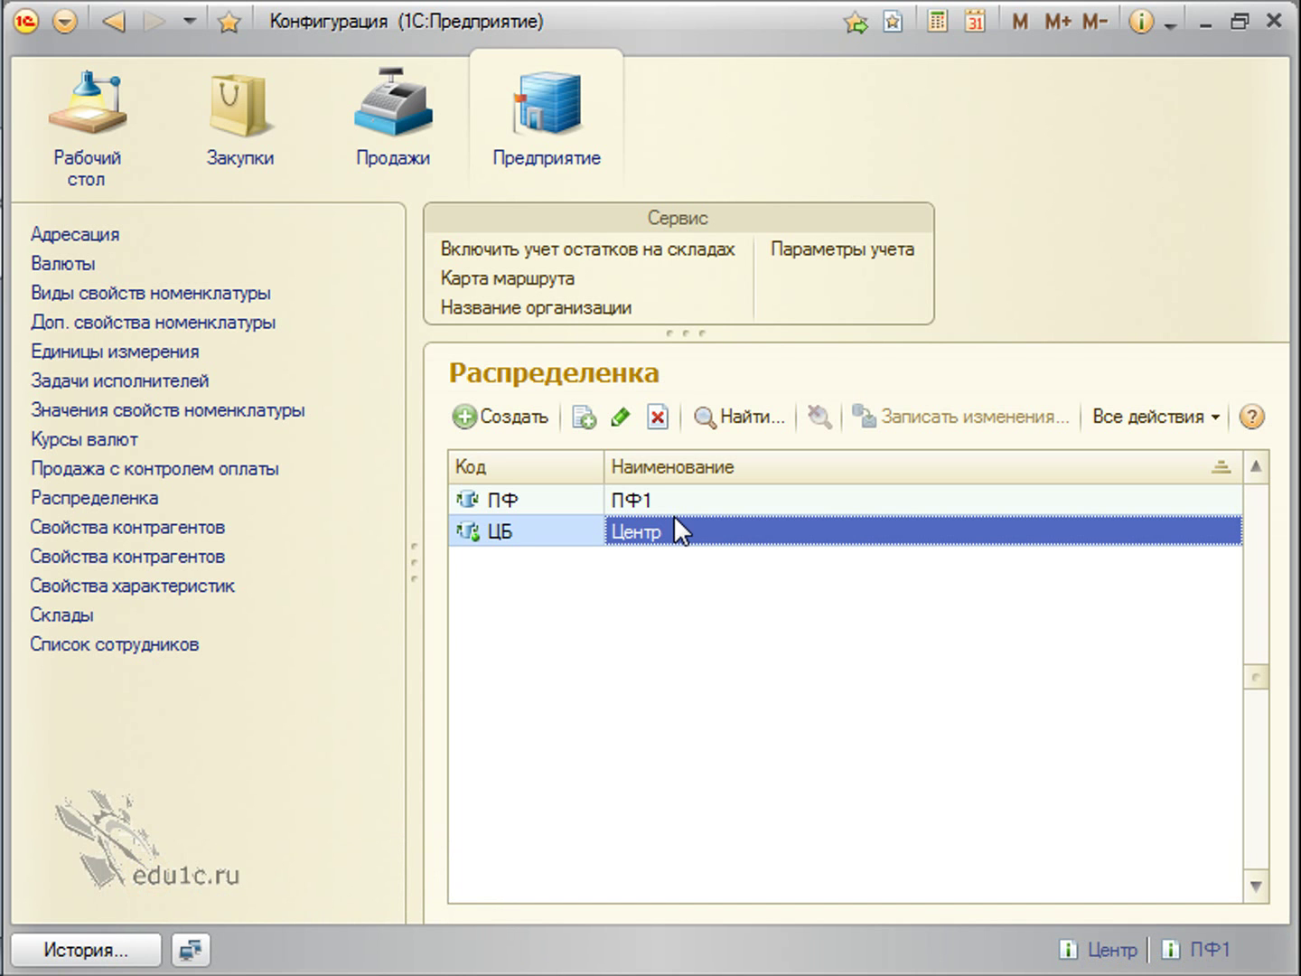
# Step: Open the ПФ1 node and create its initial infobase image on this computer, choosing to save the 1Cv8.1CD file
pyautogui.doubleClick(648, 500)
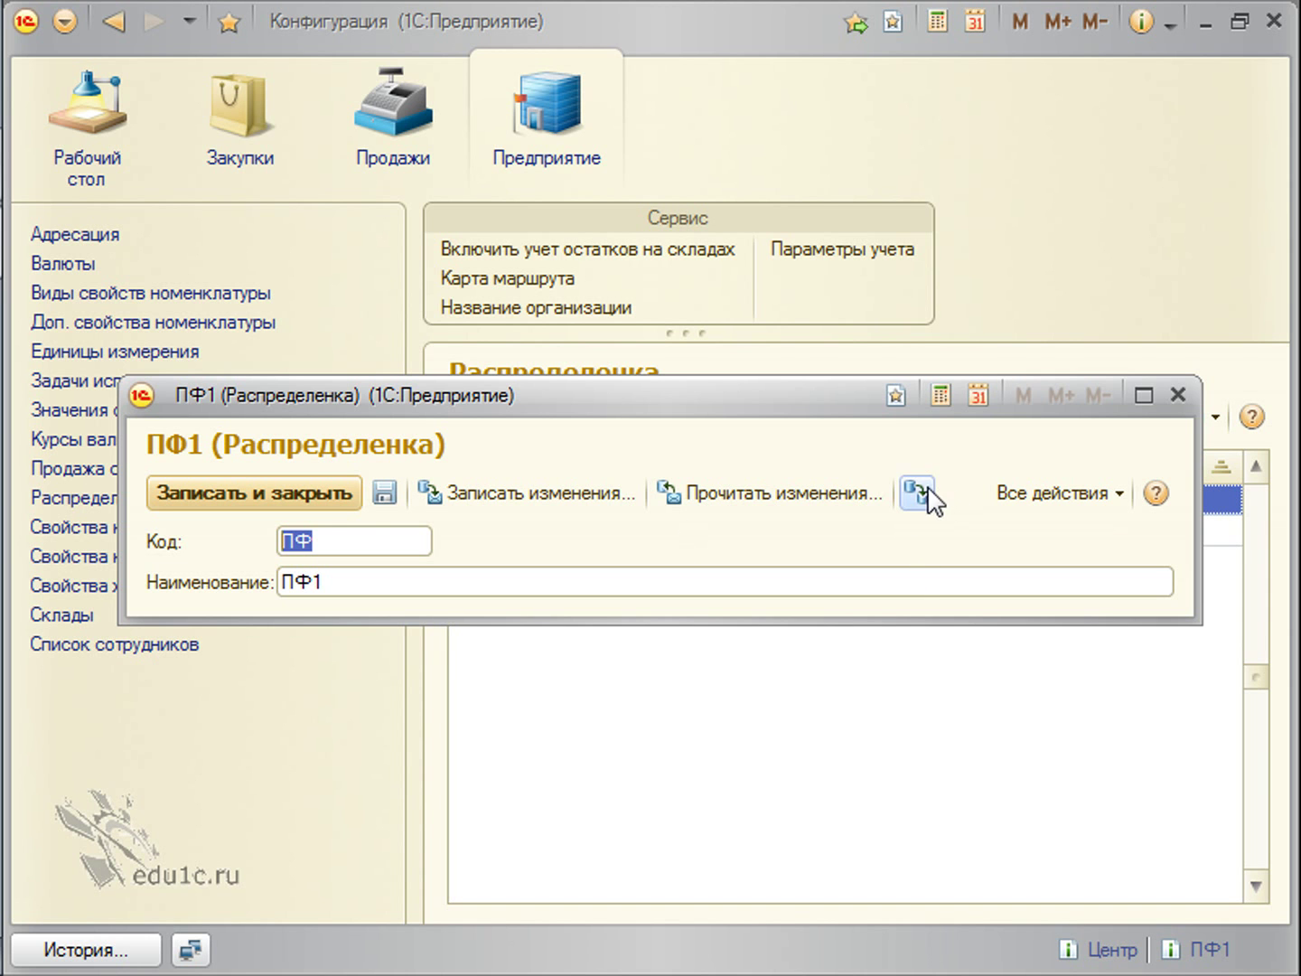
pyautogui.click(918, 492)
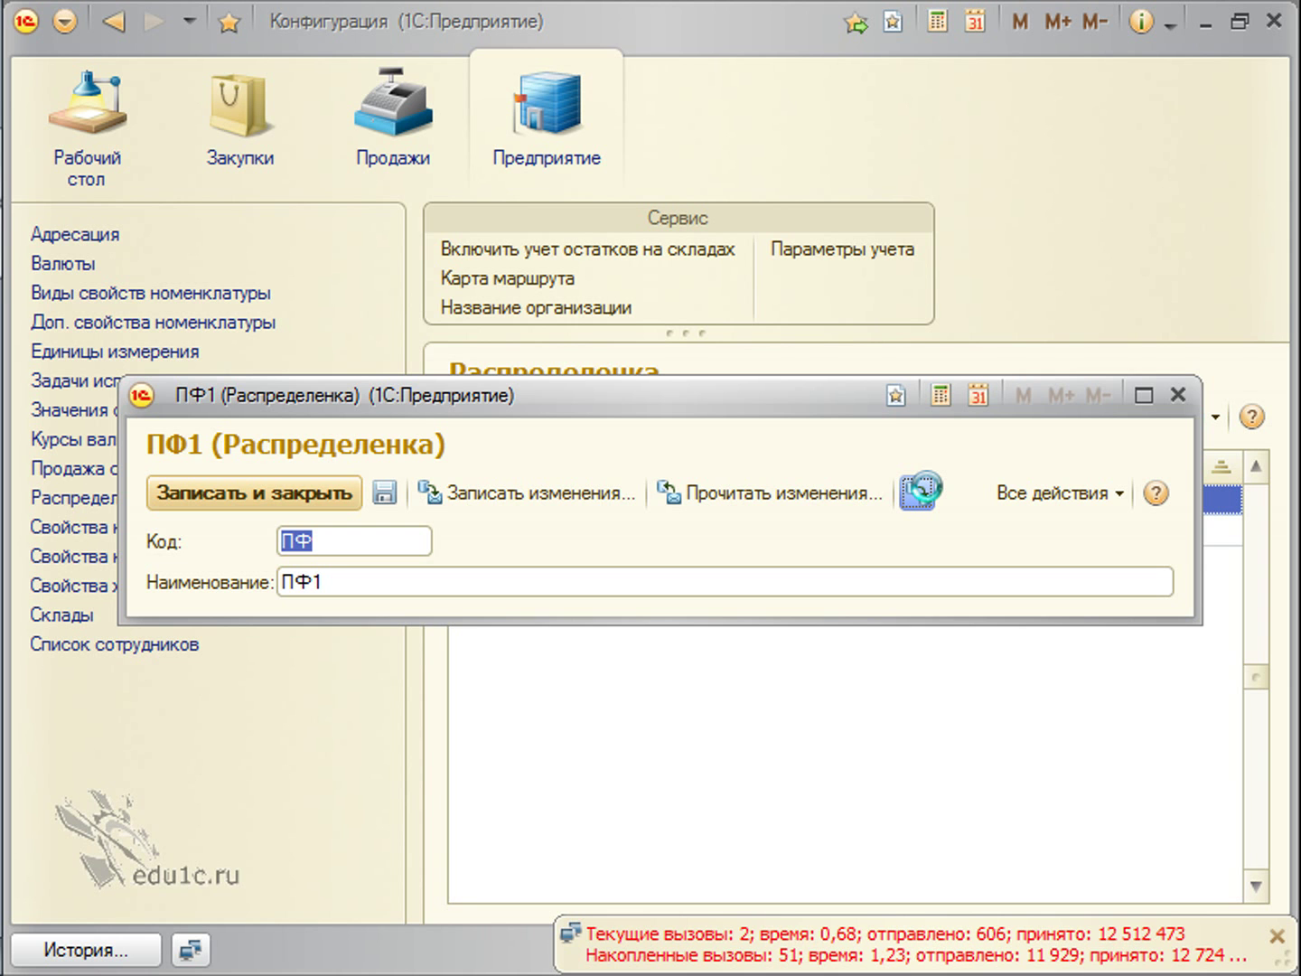
pyautogui.click(920, 493)
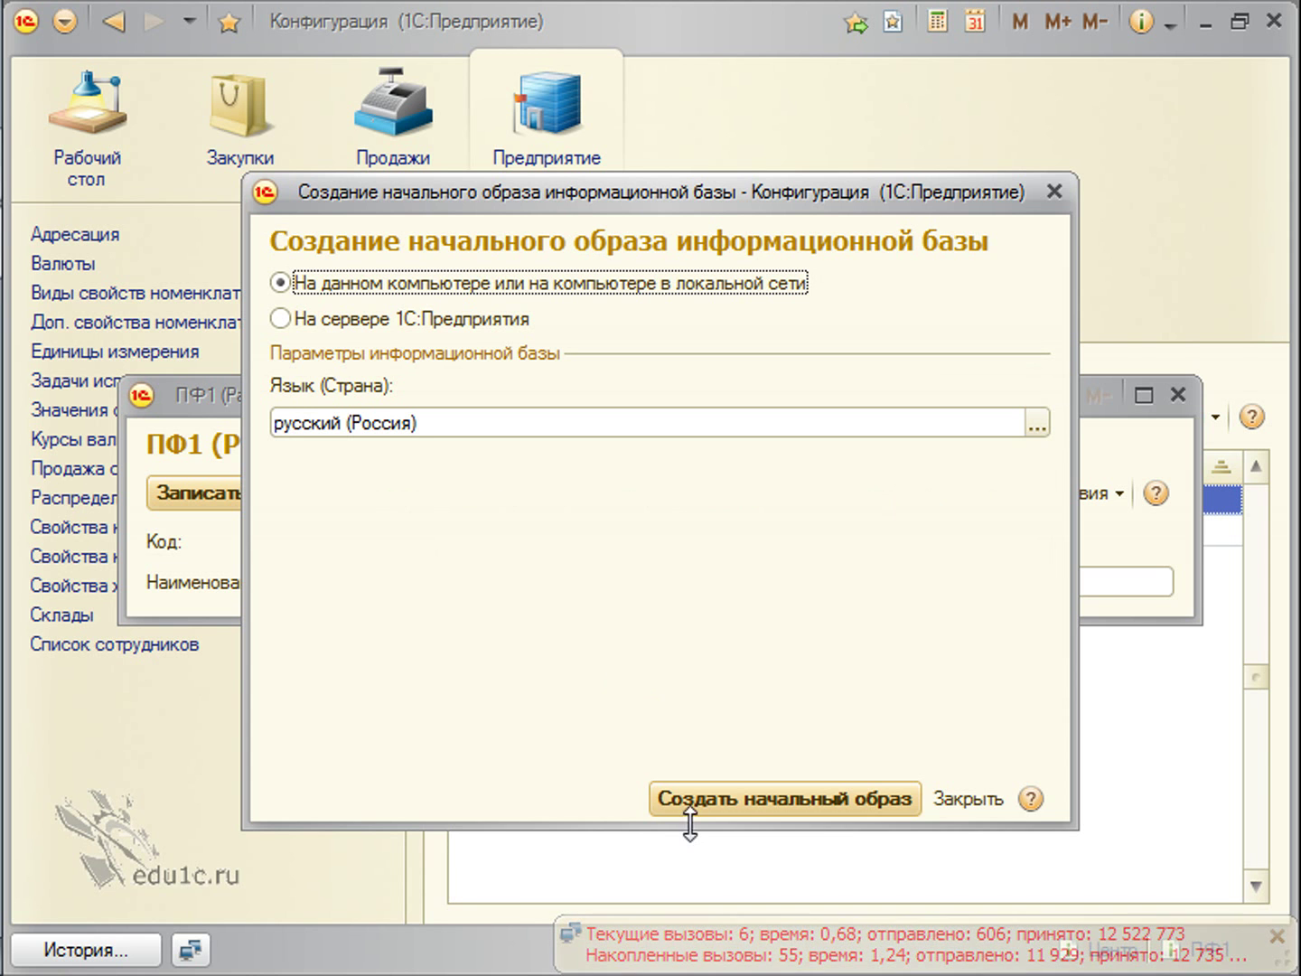
pyautogui.click(744, 802)
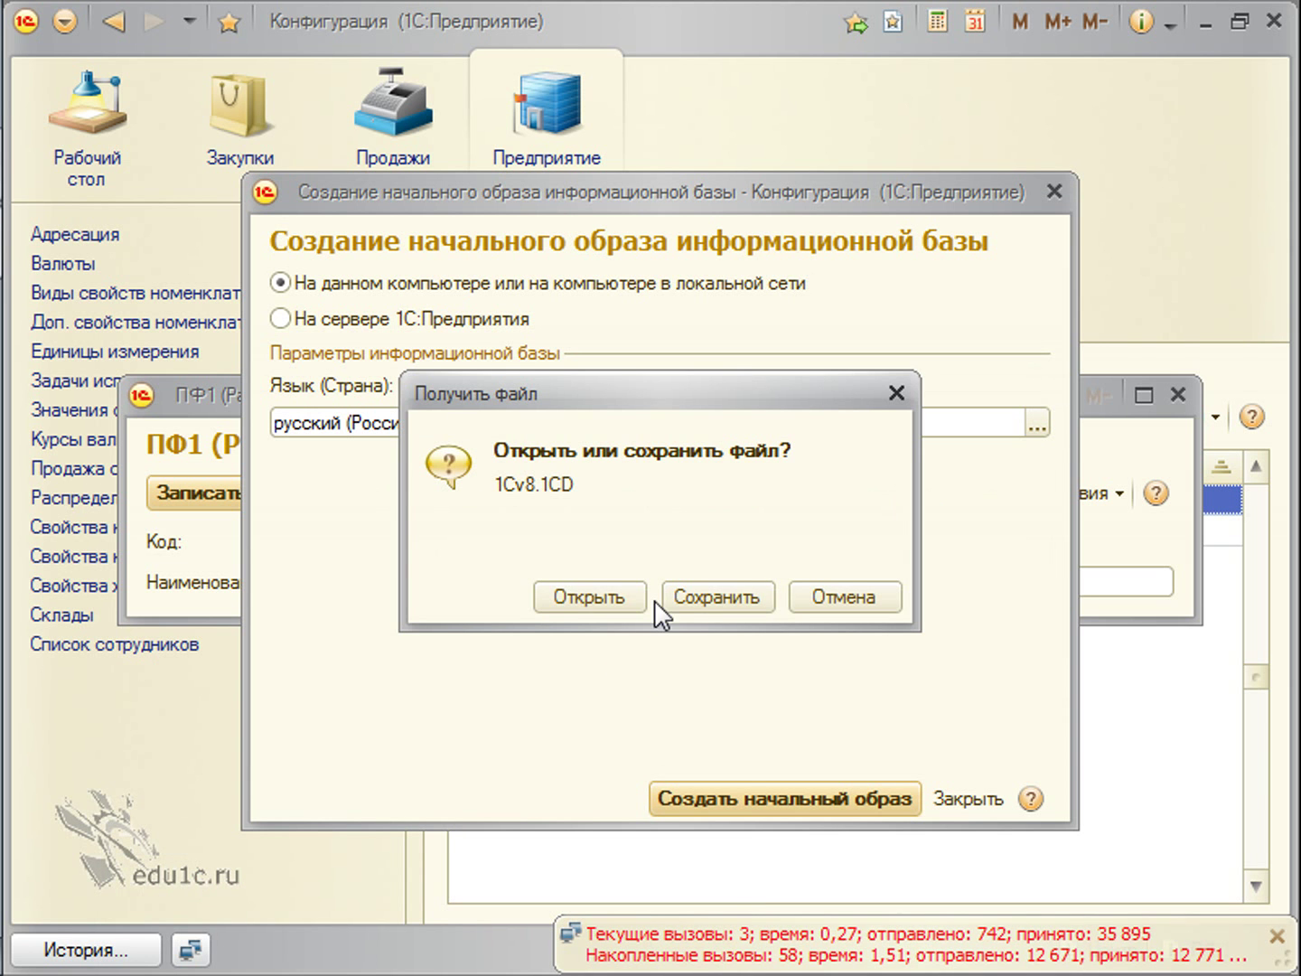
pyautogui.click(719, 598)
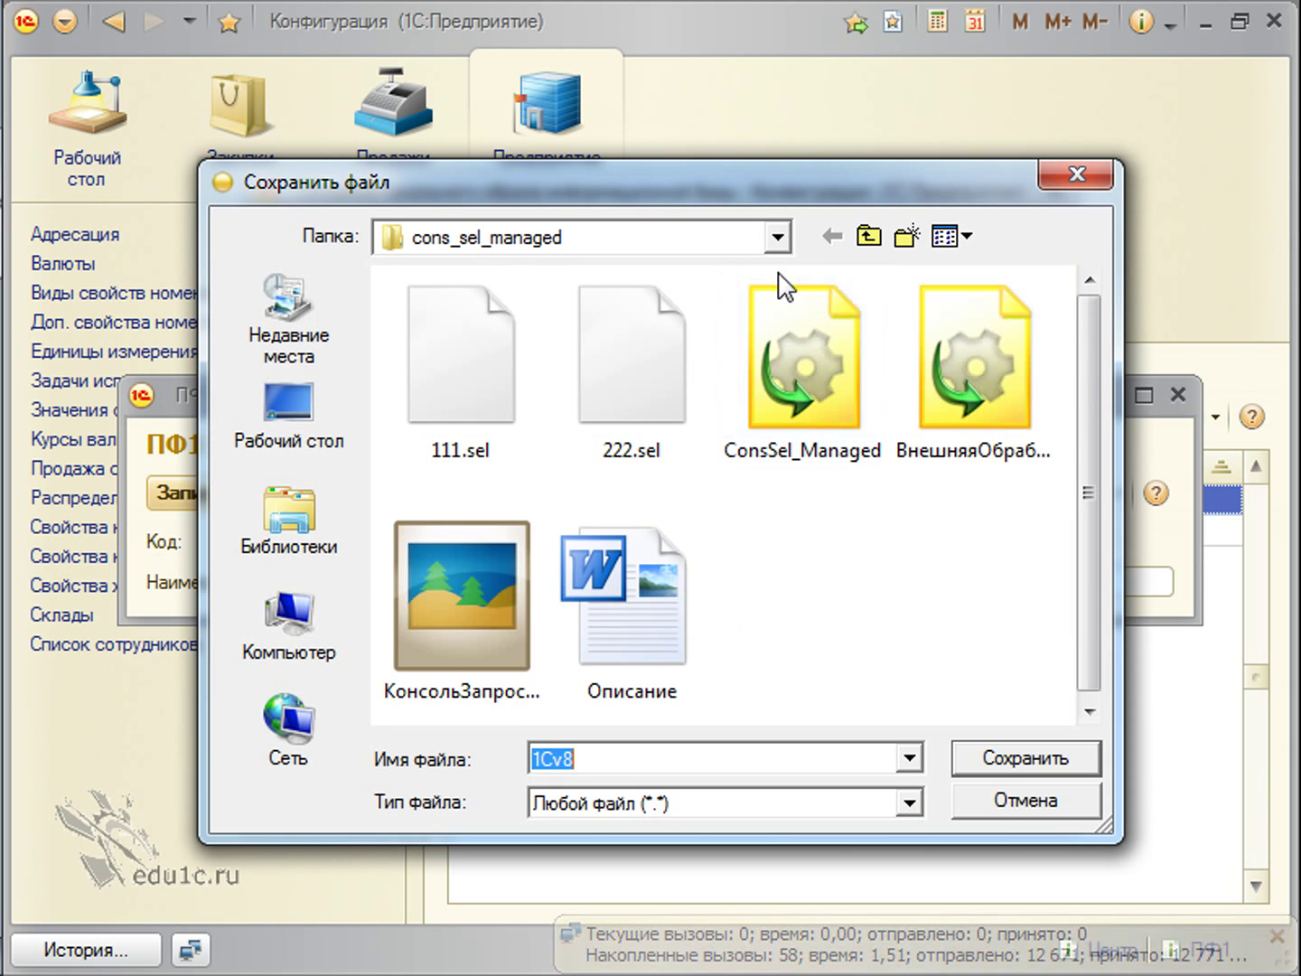
# Step: Browse to the Temp folder on Локальный диск (C:) as the save location for the initial image
pyautogui.click(865, 242)
pyautogui.click(865, 241)
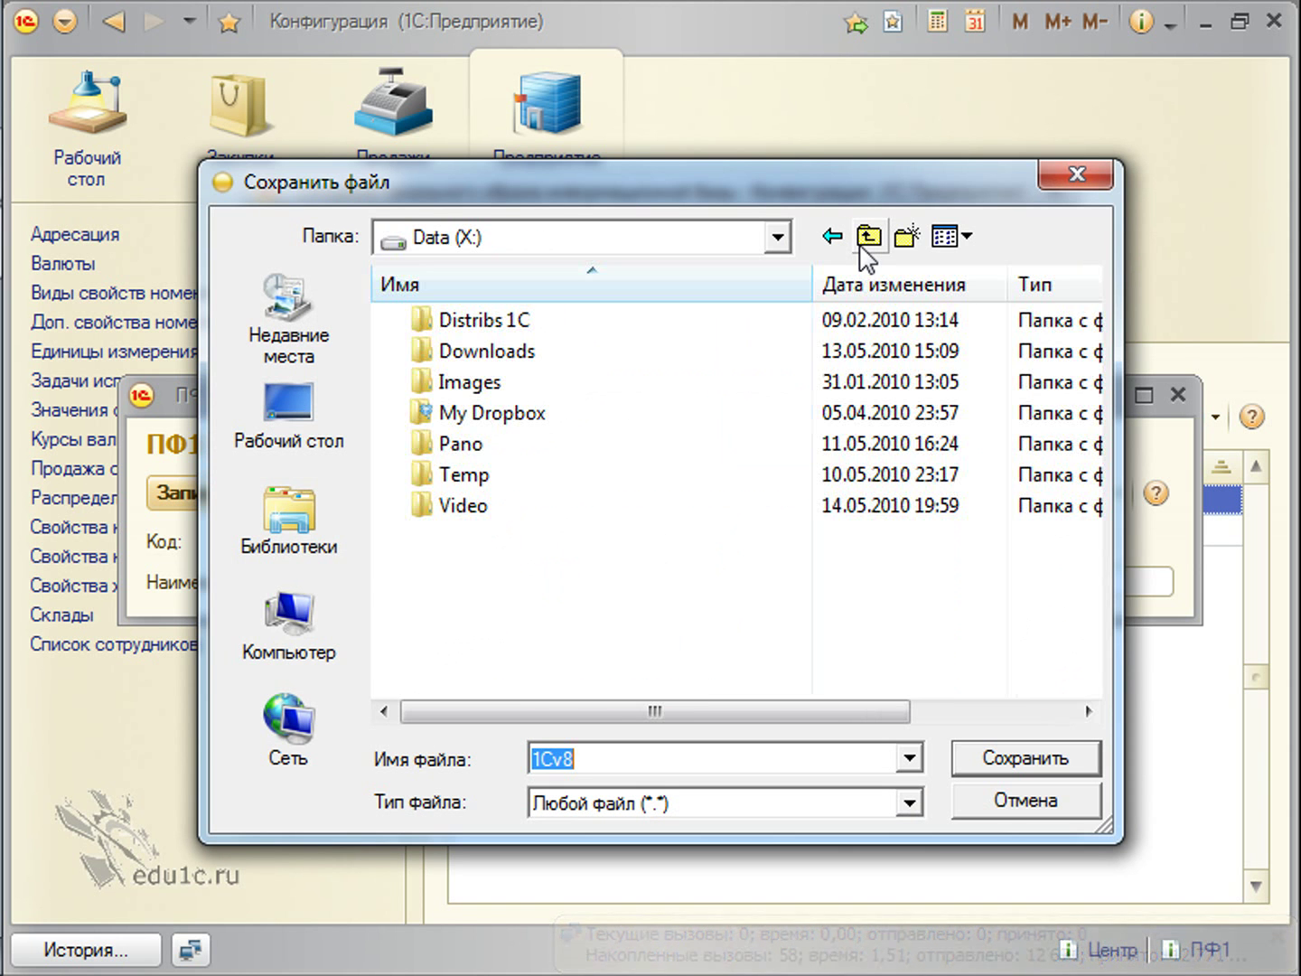
pyautogui.click(866, 240)
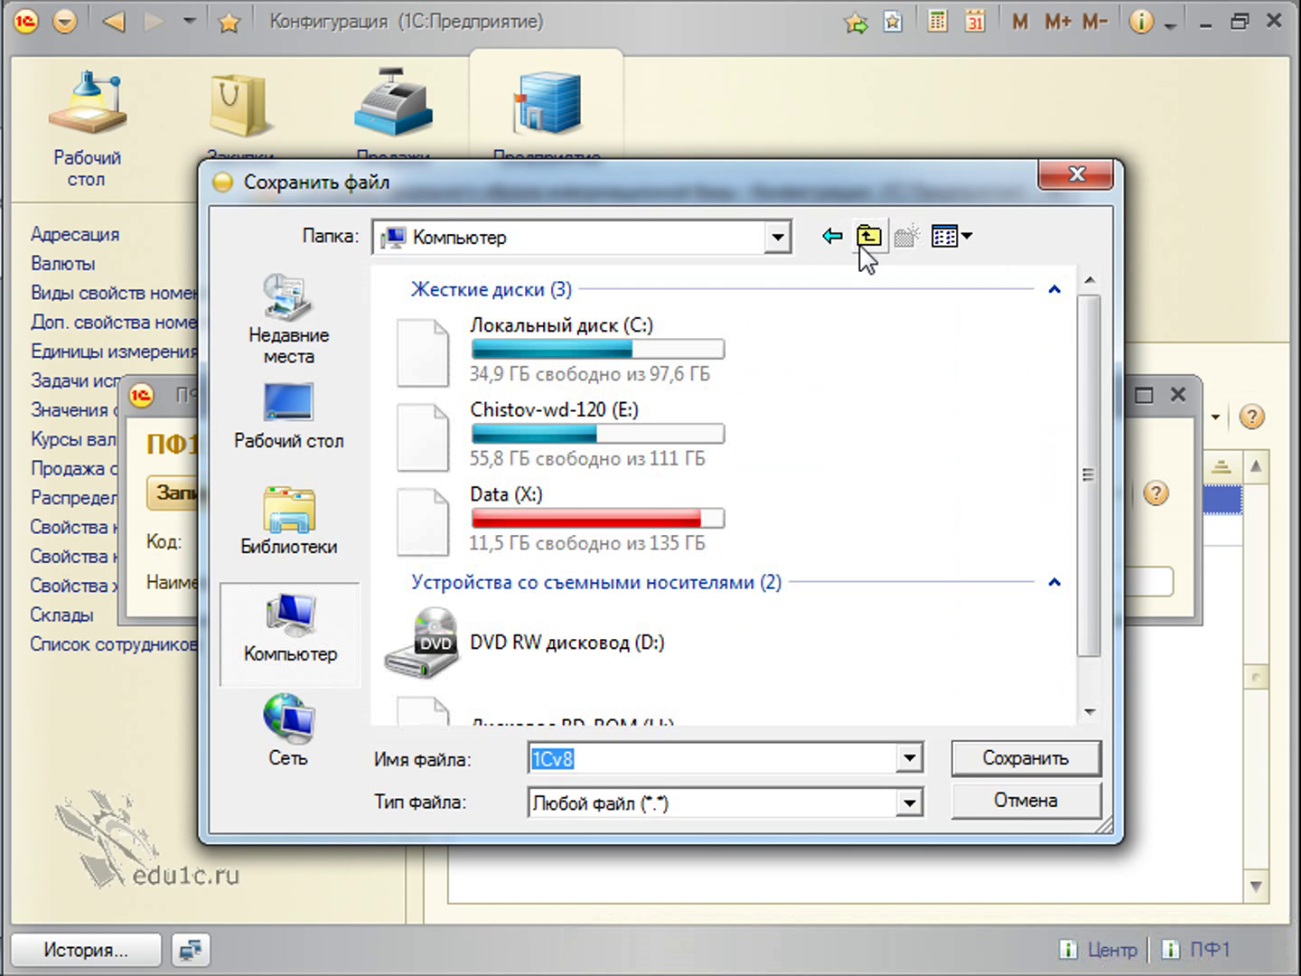
pyautogui.doubleClick(502, 420)
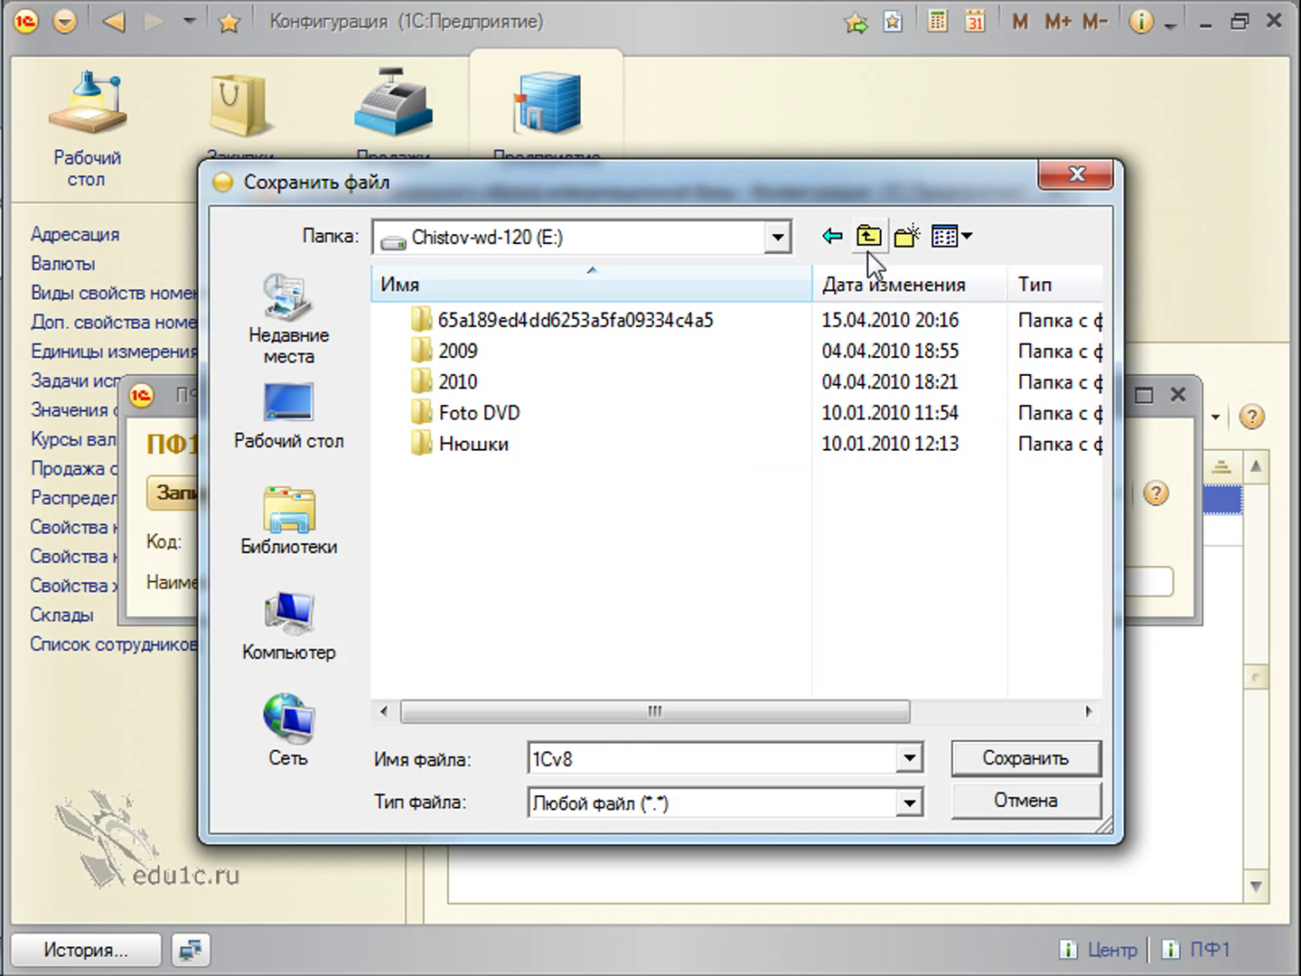
pyautogui.click(866, 248)
pyautogui.click(615, 339)
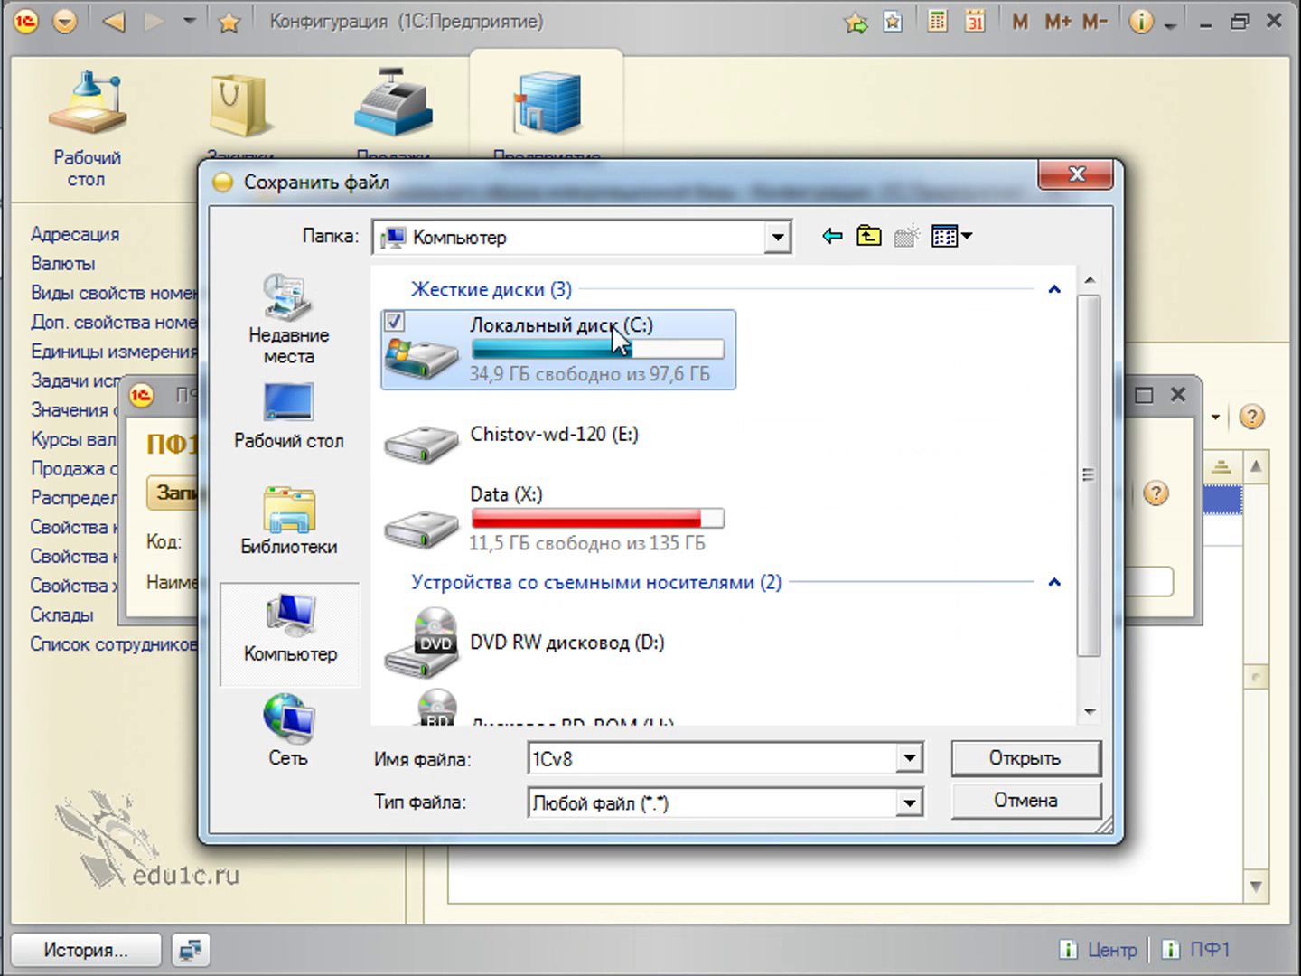
pyautogui.doubleClick(614, 339)
pyautogui.doubleClick(403, 443)
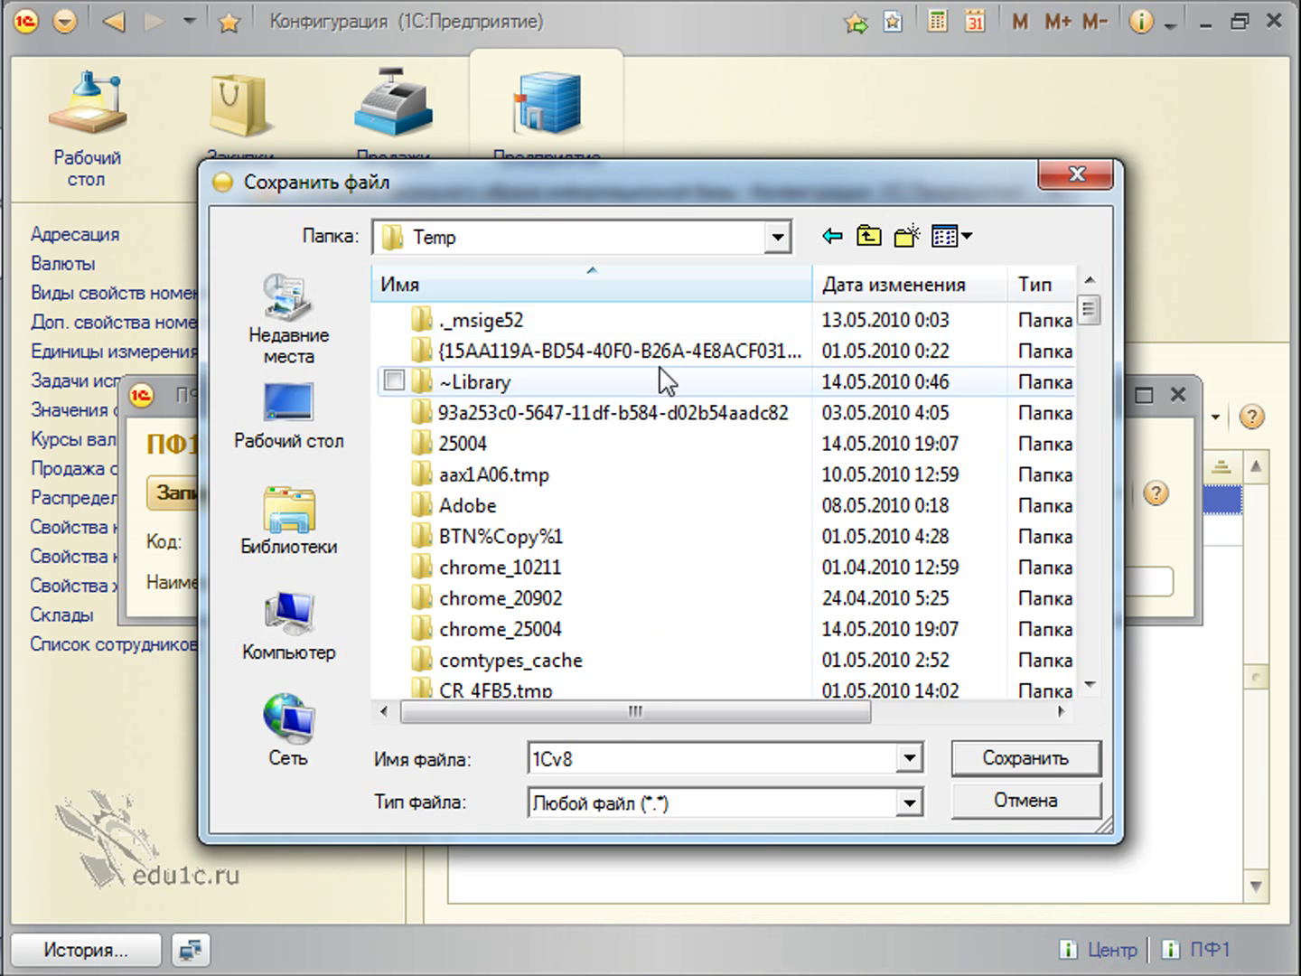
# Step: Create a folder named 111 inside Temp and save the initial image there as 1Cv8
pyautogui.click(905, 239)
pyautogui.write('111')
pyautogui.press('Return')
pyautogui.press('Return')
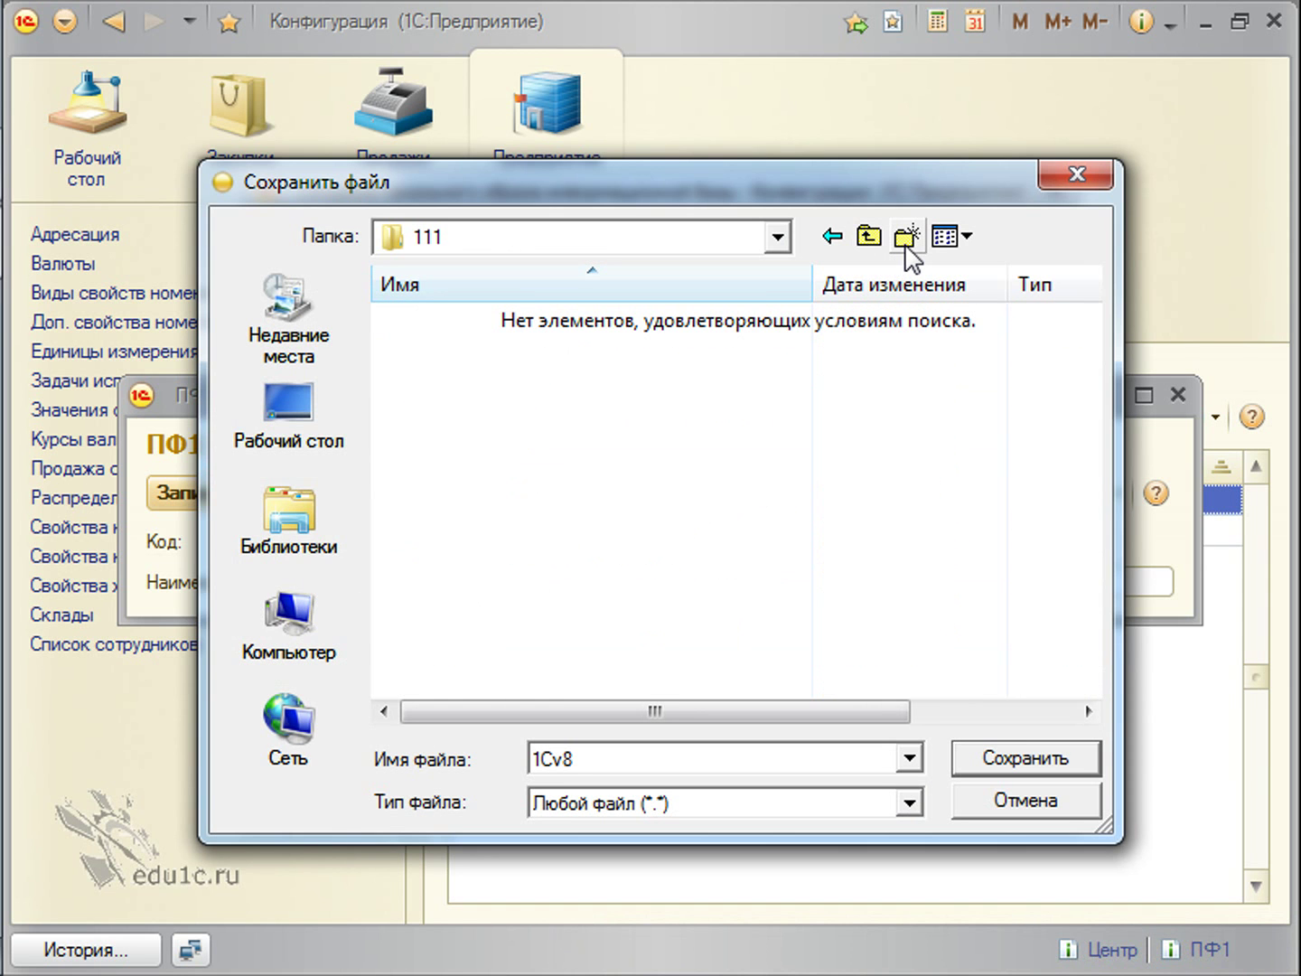
pyautogui.click(1035, 763)
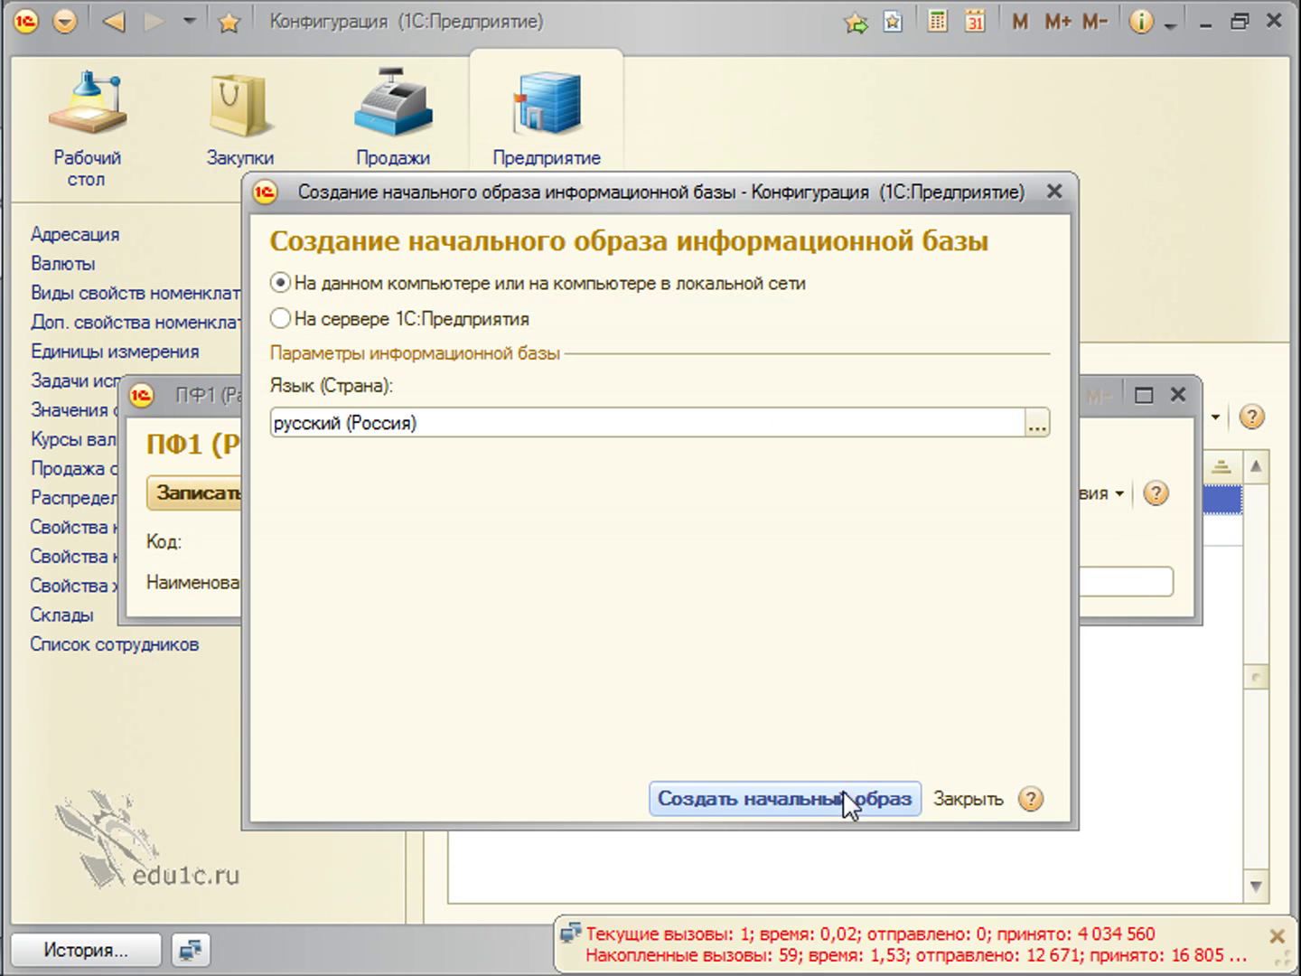
pyautogui.click(818, 802)
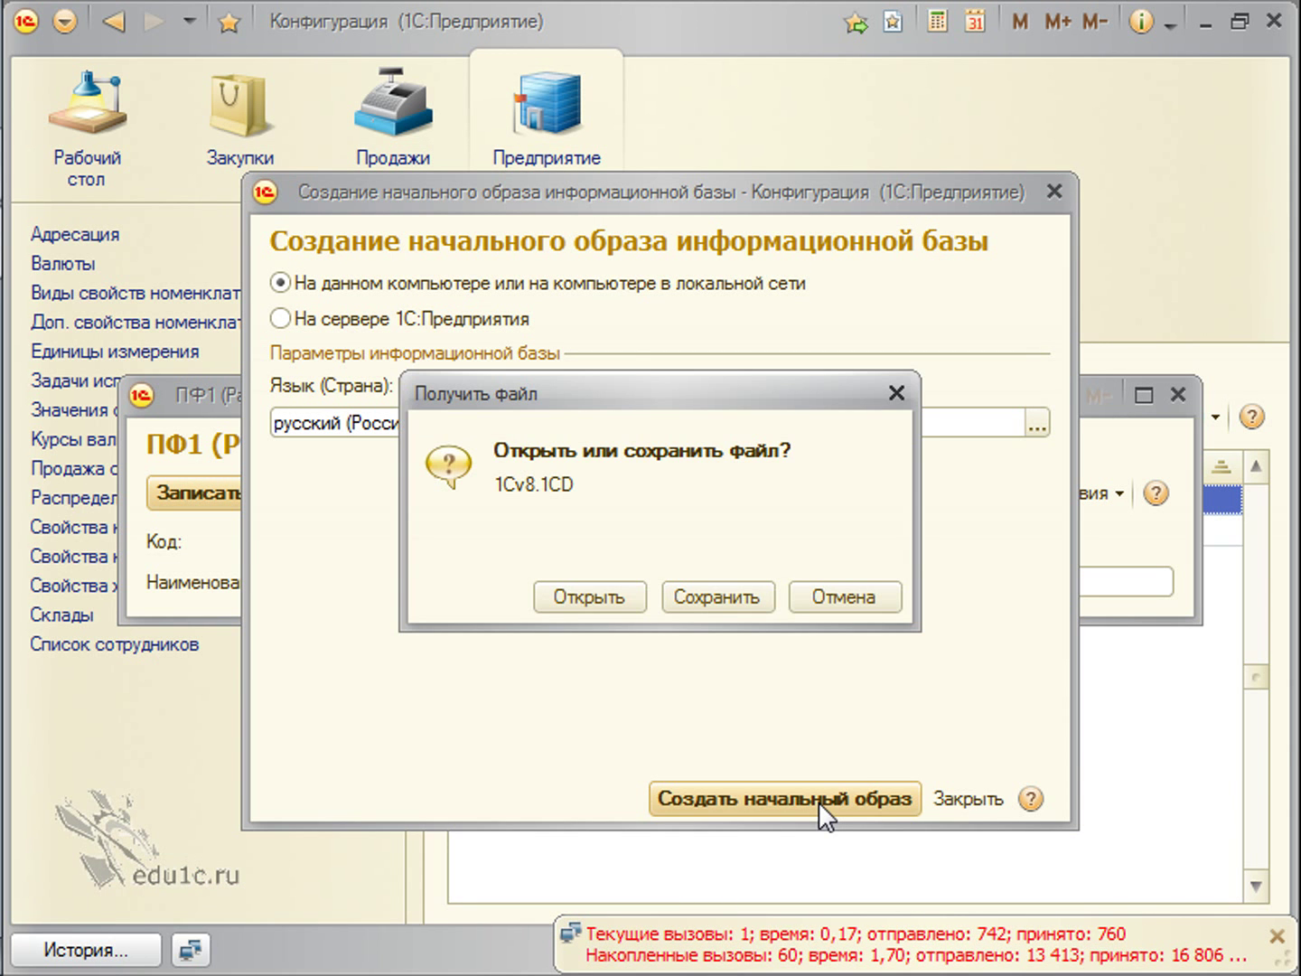
pyautogui.click(688, 607)
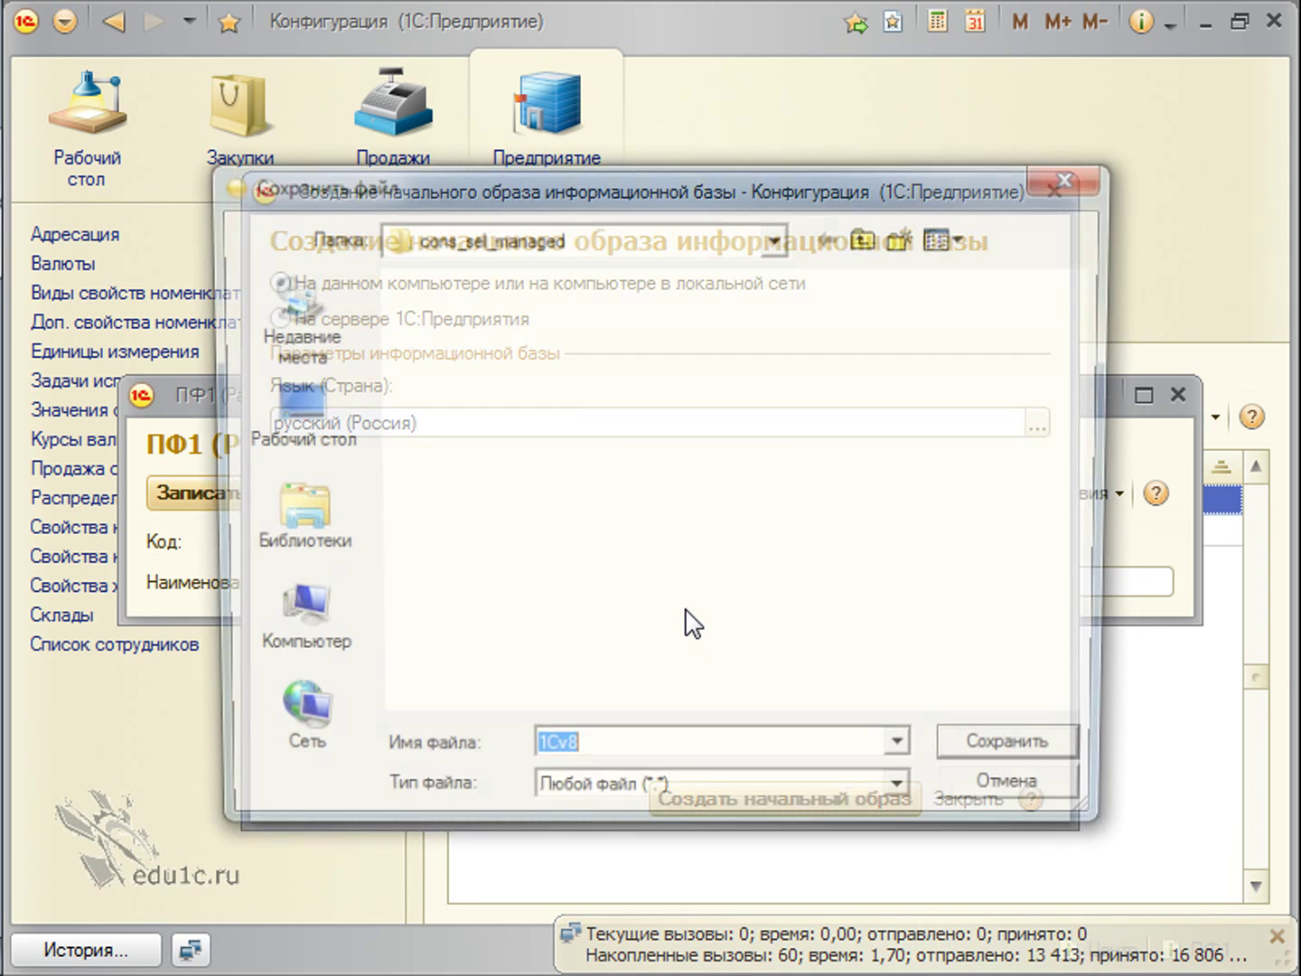
pyautogui.click(993, 802)
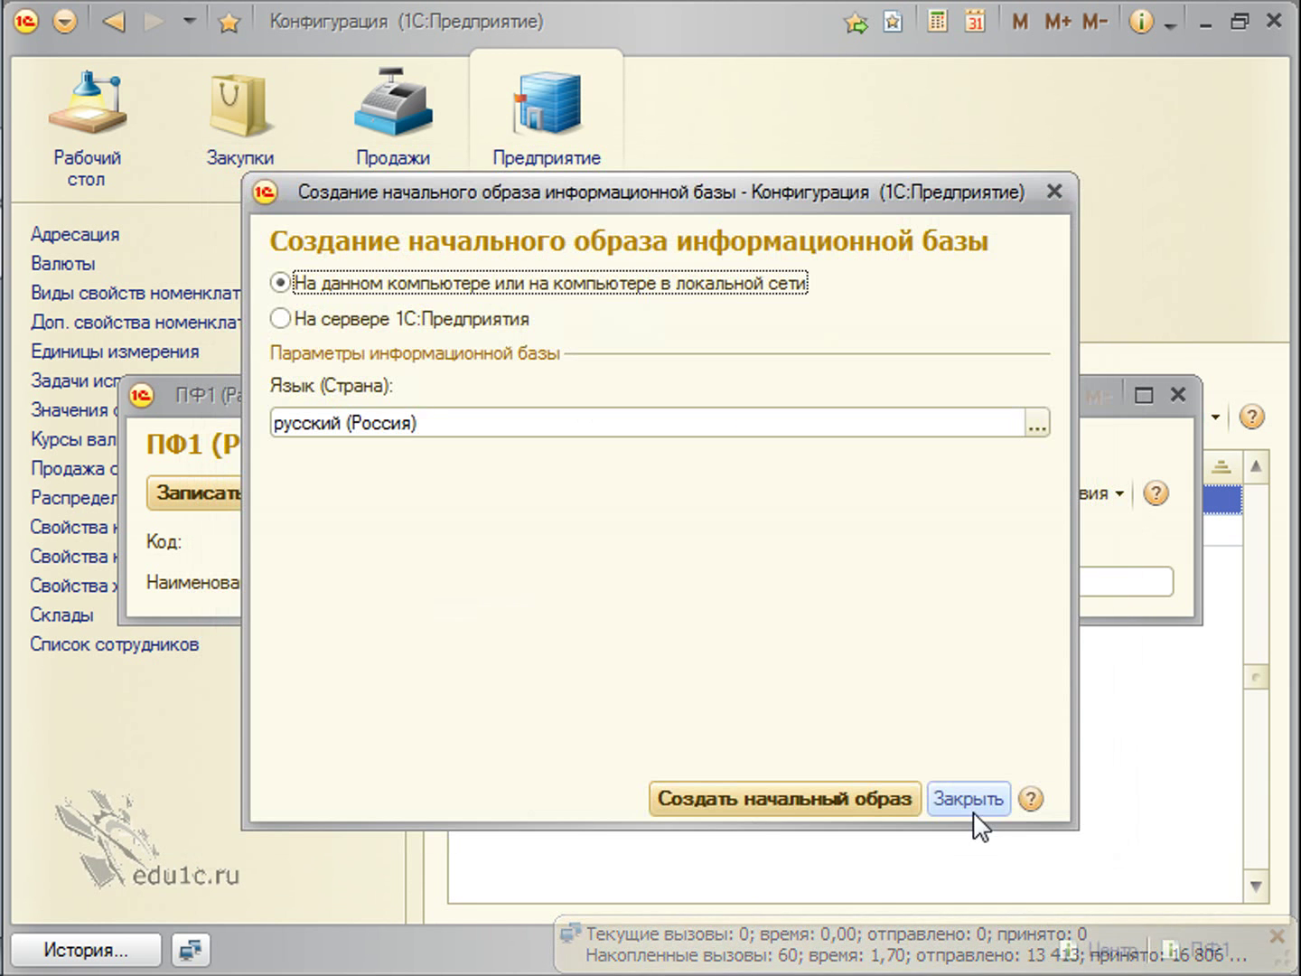
# Step: Close the initial image creation dialog and the ПФ1 node form
pyautogui.click(972, 799)
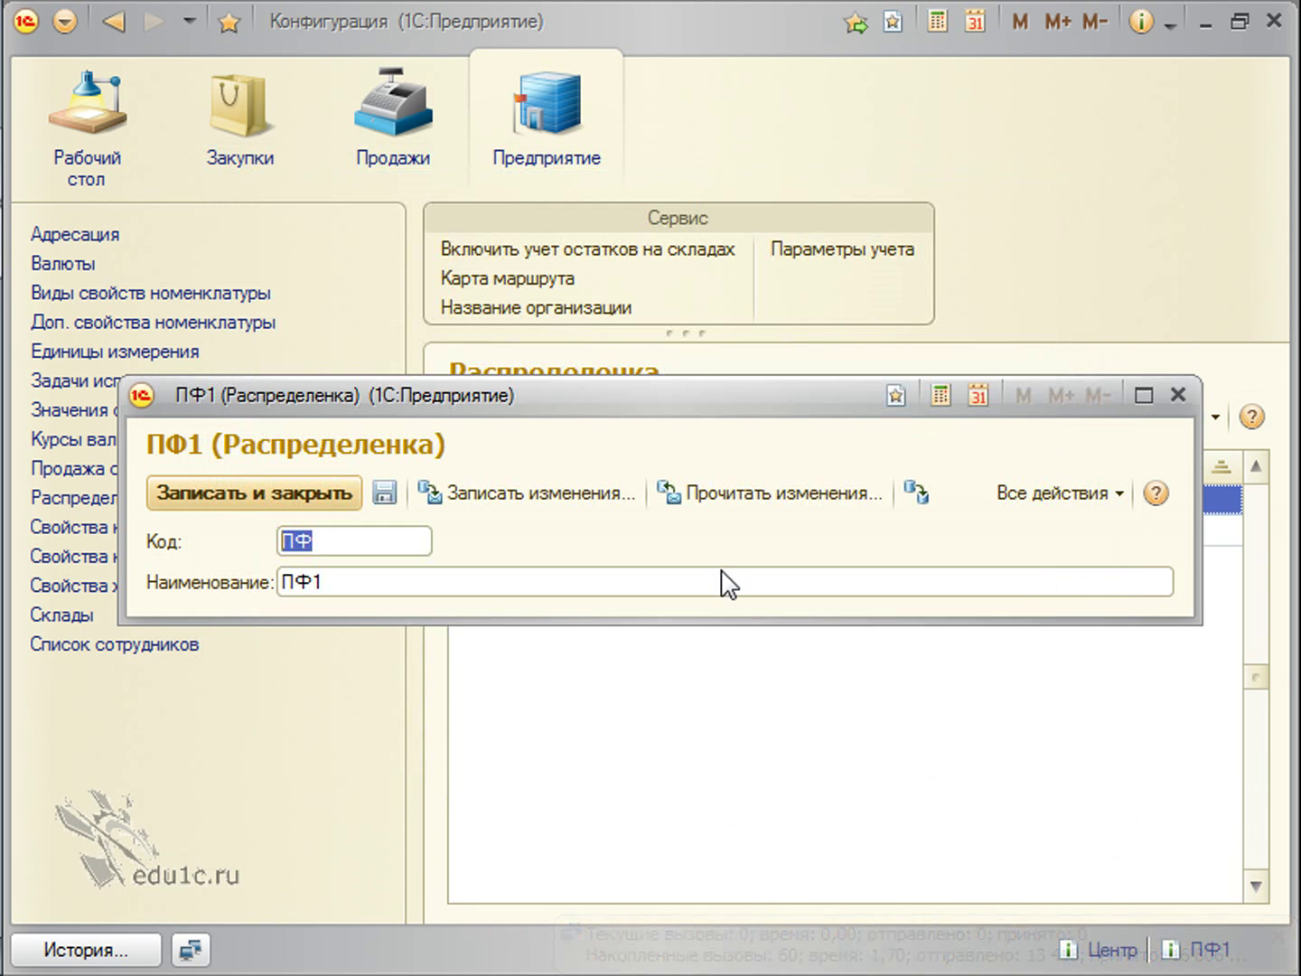
pyautogui.click(1180, 398)
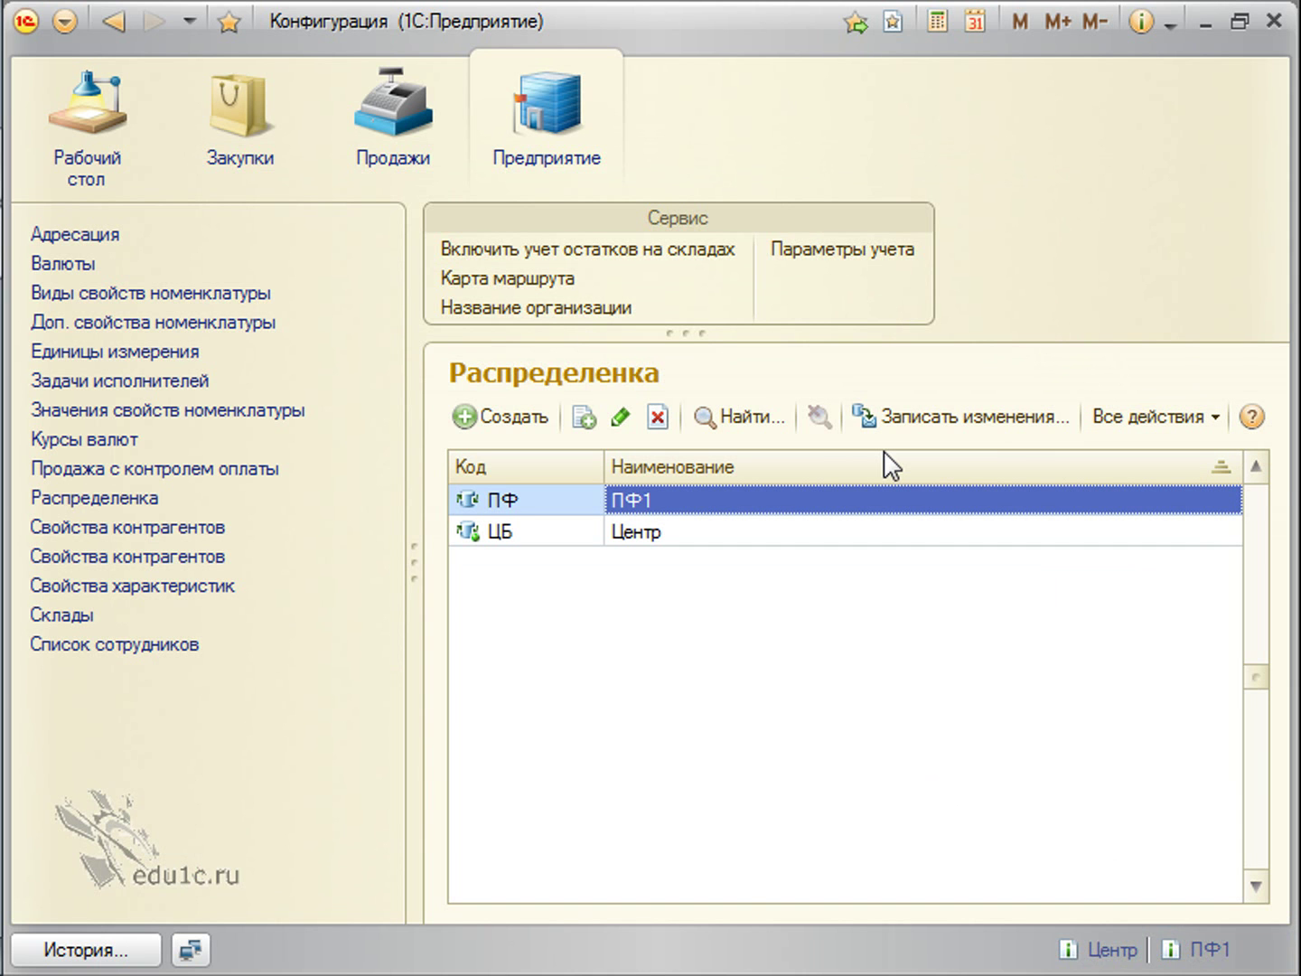
# Step: In the Закупки section's Приходные документы, copy the latest МИР ООО goods receipt, then post and close the copy
pyautogui.click(225, 179)
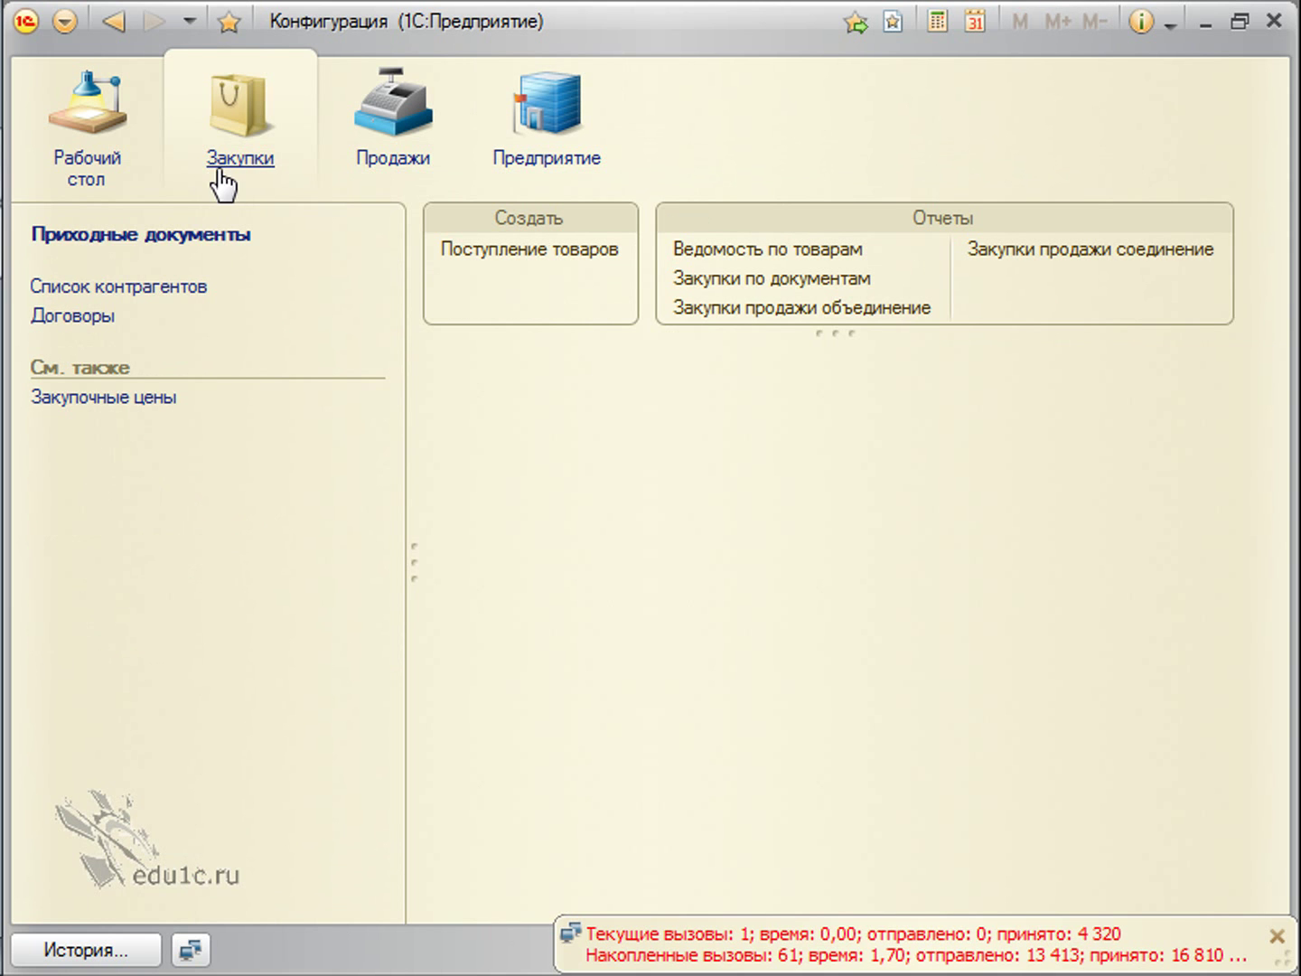
pyautogui.click(200, 240)
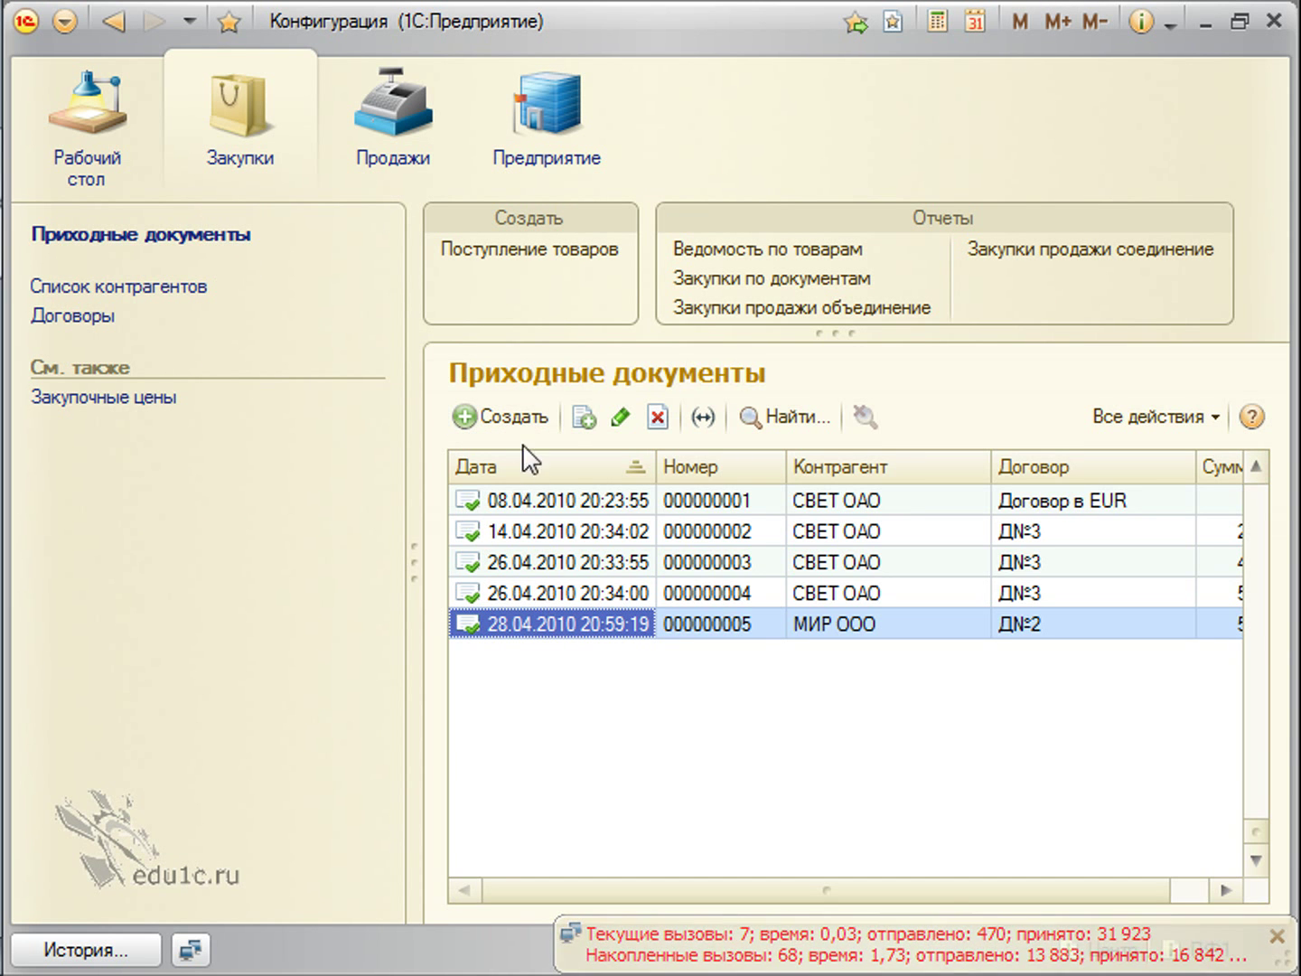
pyautogui.click(584, 416)
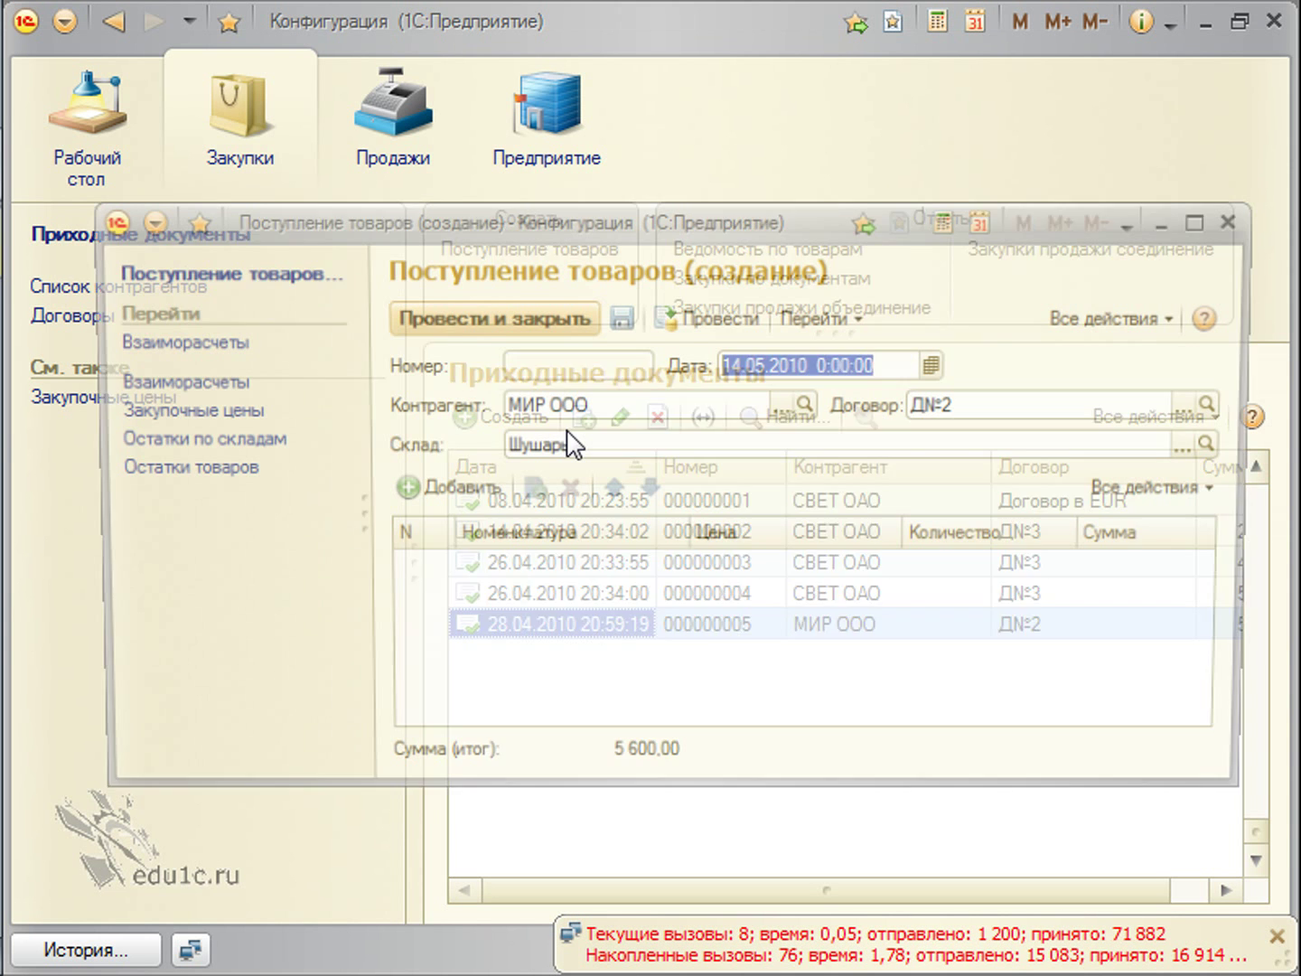
pyautogui.click(517, 331)
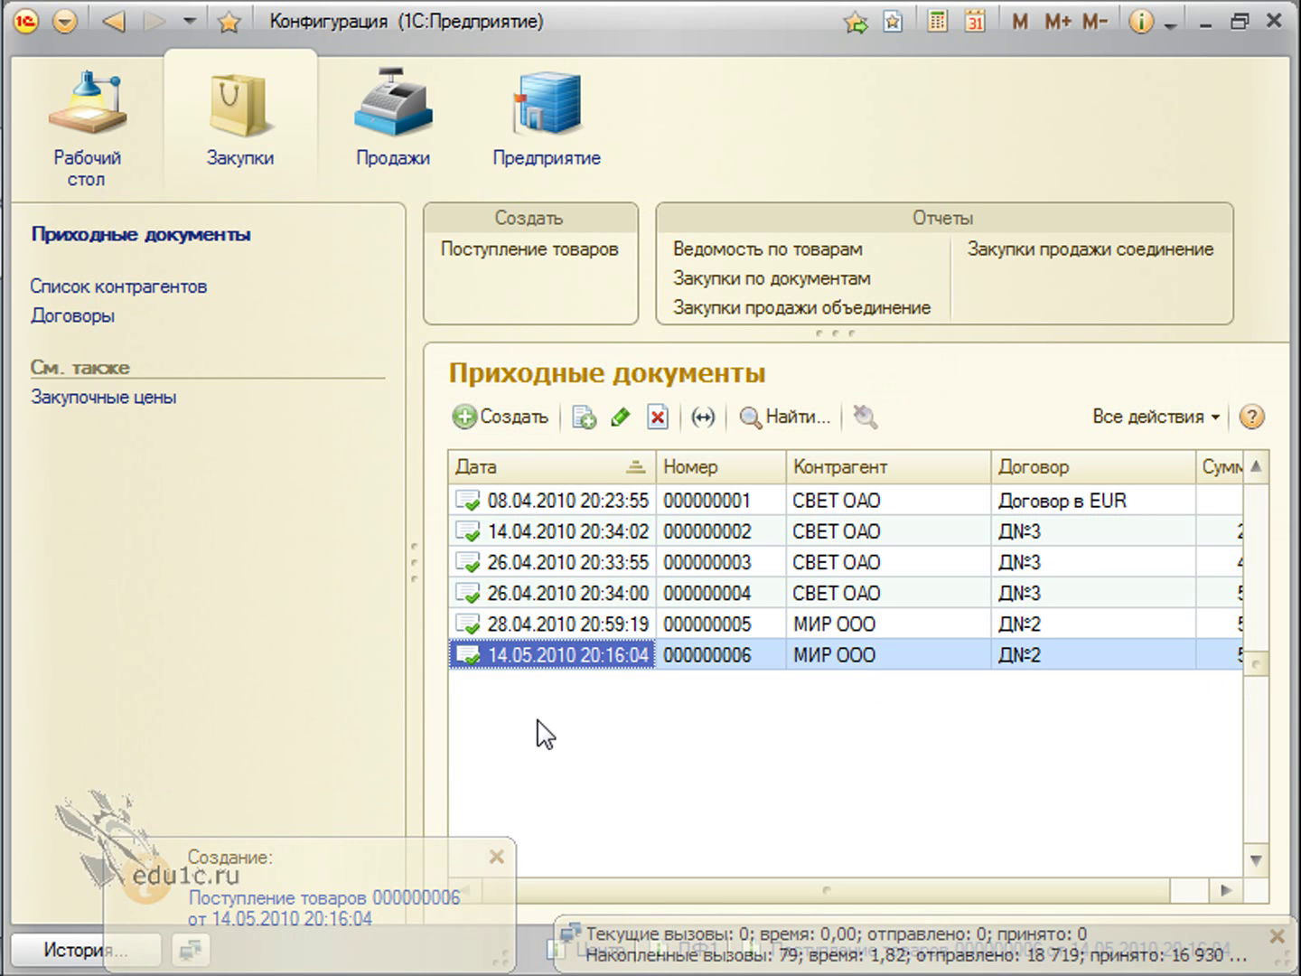
# Step: Open the ПФ1 node of the Распределенка exchange plan in the Предприятие section and write its change message to a file
pyautogui.click(562, 162)
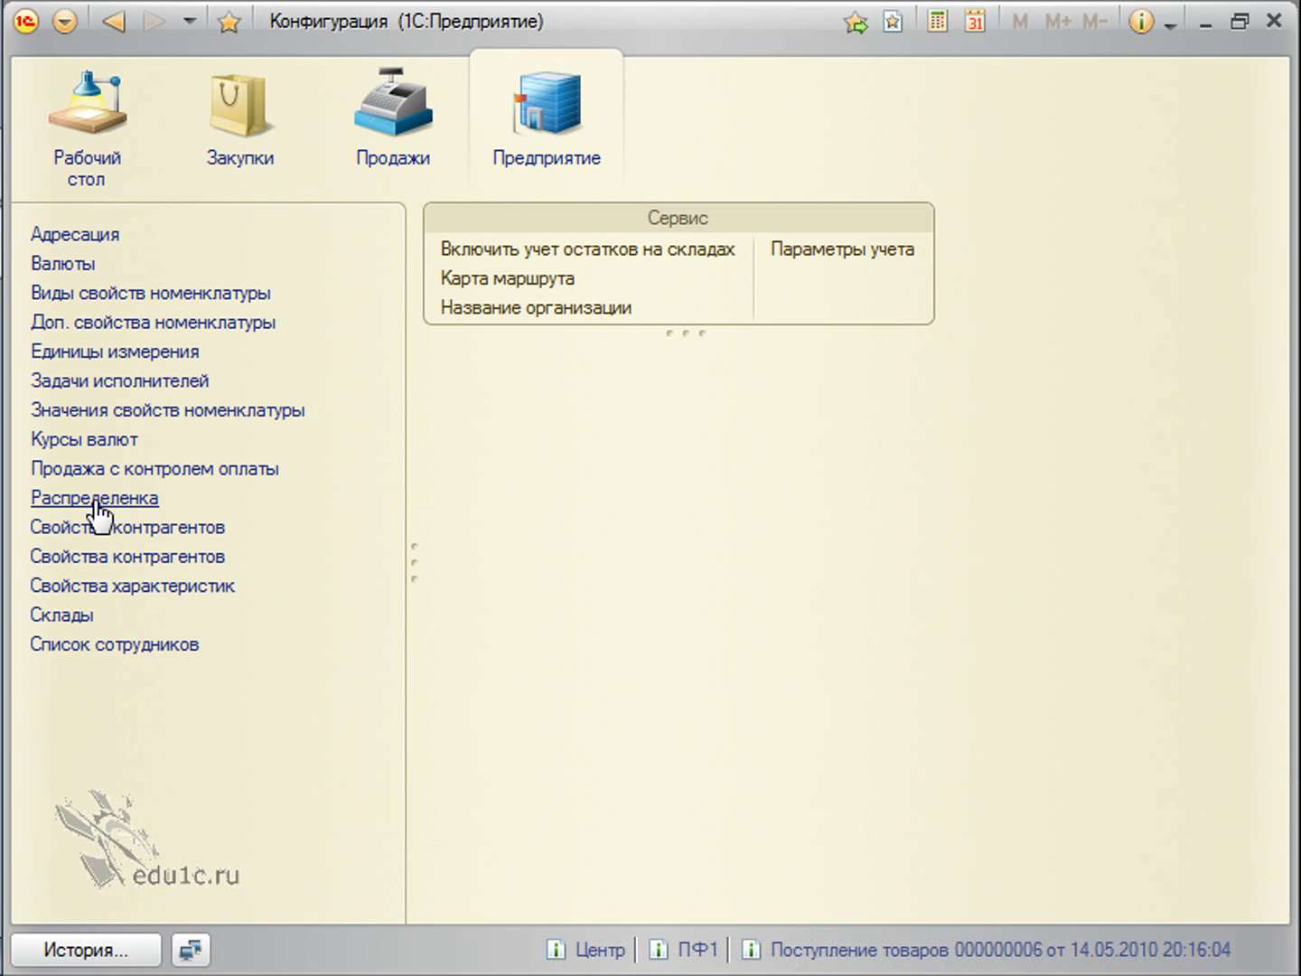
pyautogui.click(96, 502)
pyautogui.doubleClick(666, 513)
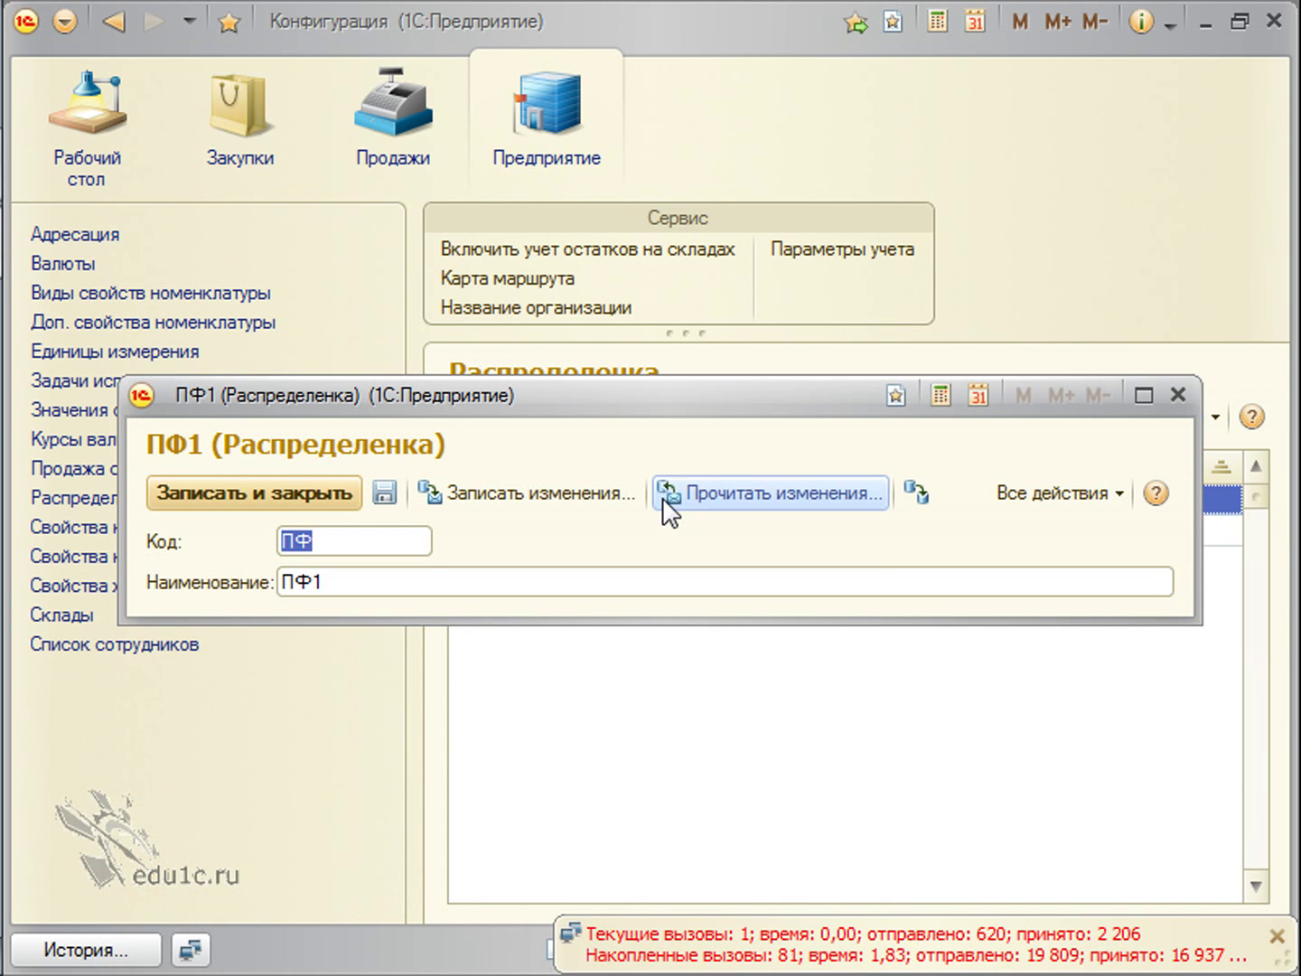
pyautogui.click(560, 512)
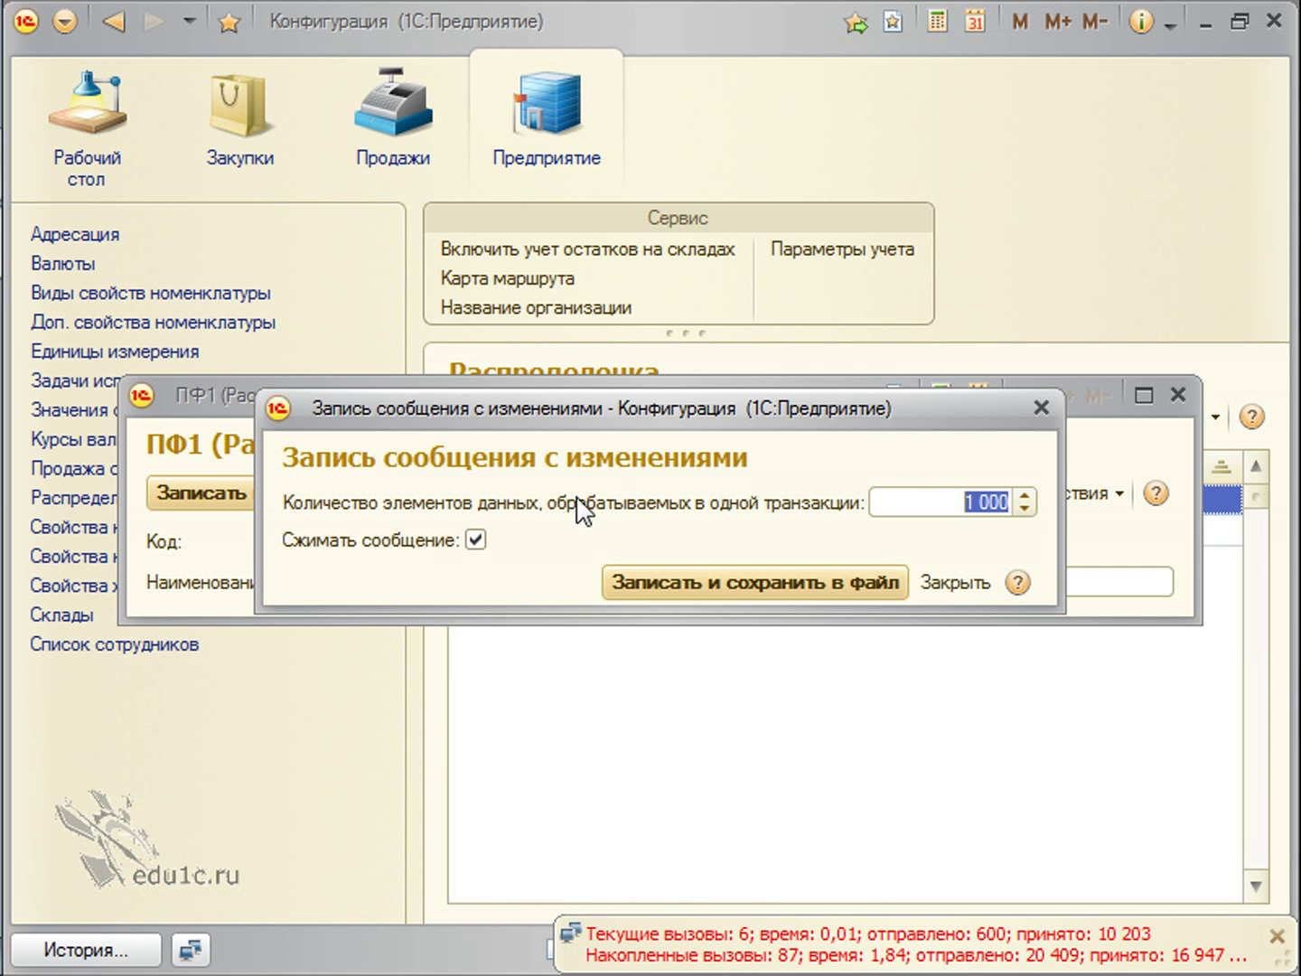
pyautogui.click(841, 591)
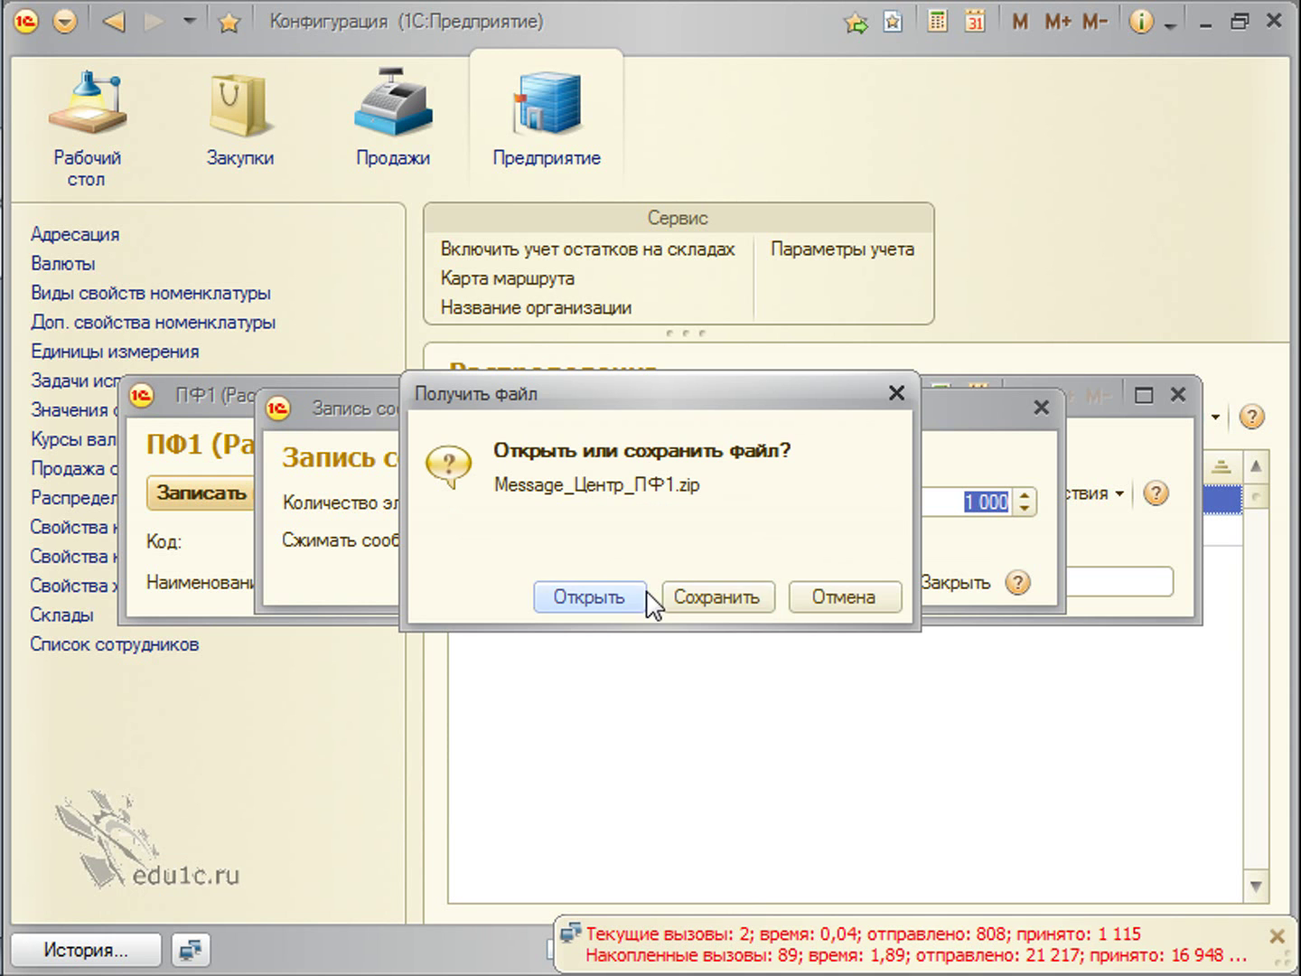
# Step: Save the change message as Message_Центр_ПФ1 in the folder 111 inside Temp on Локальный диск (C:)
pyautogui.click(726, 597)
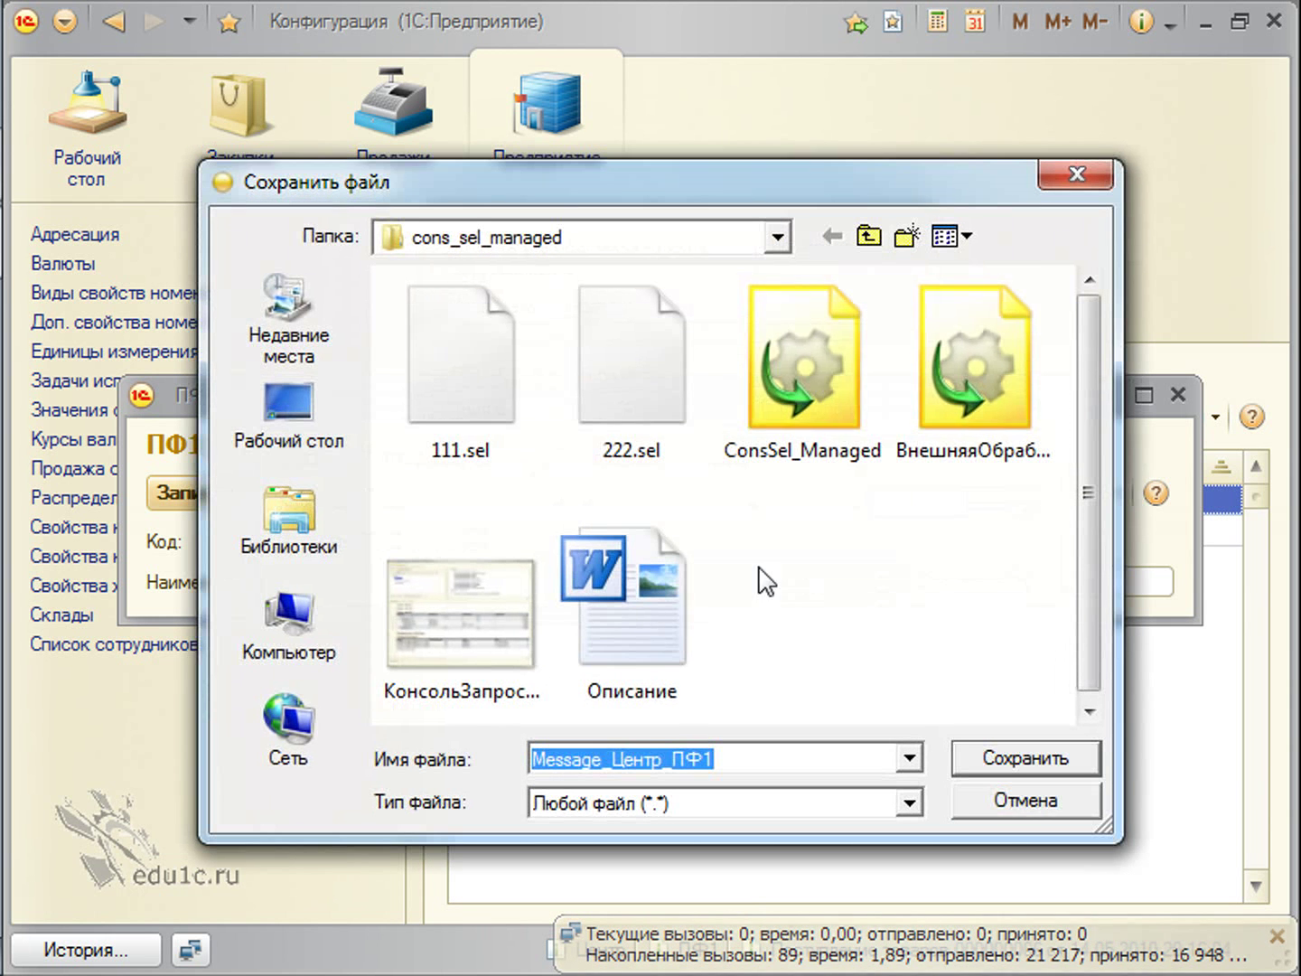
pyautogui.click(298, 613)
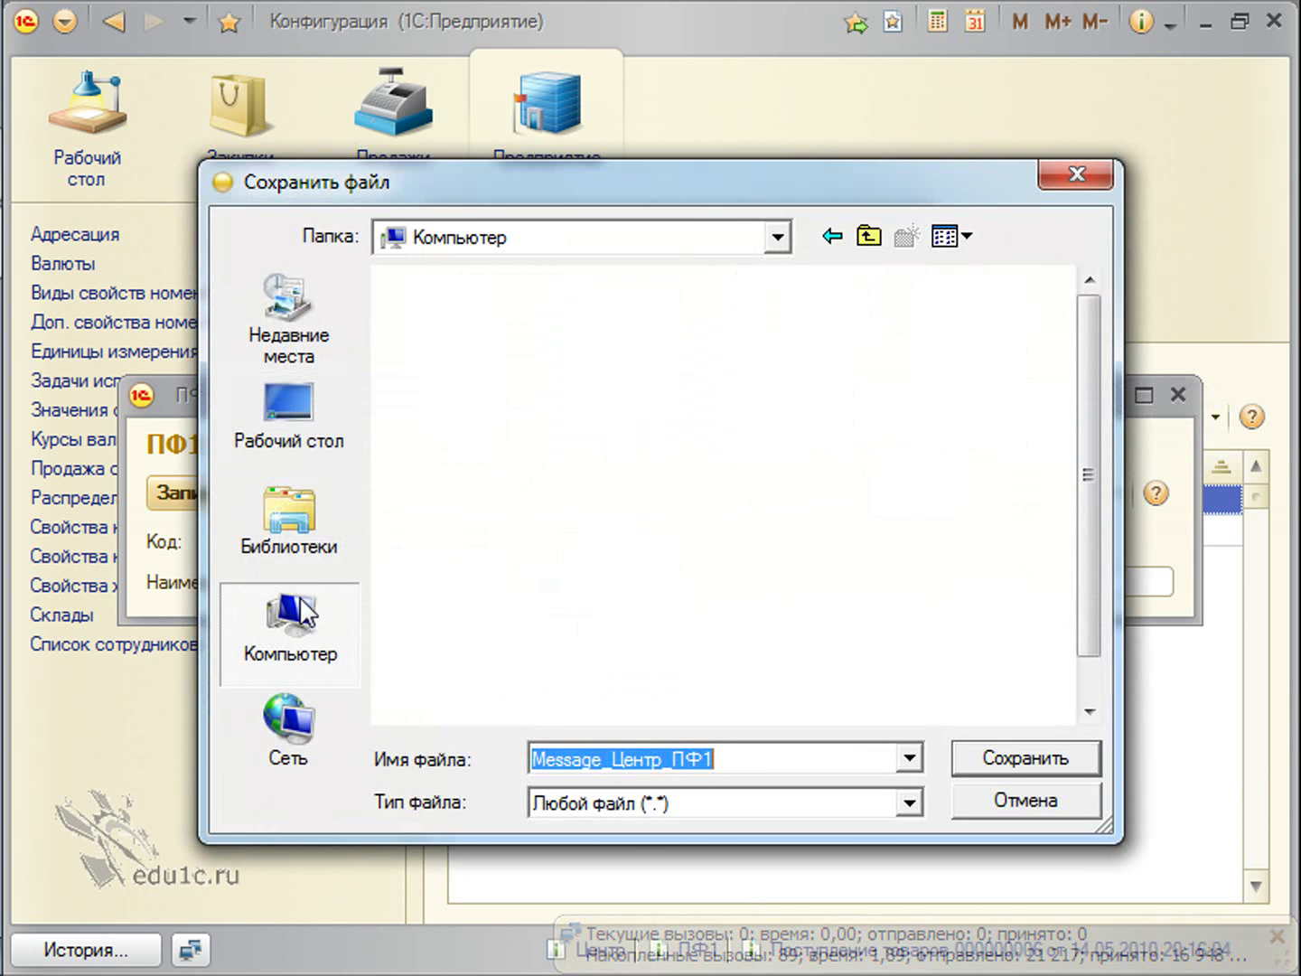
pyautogui.doubleClick(542, 353)
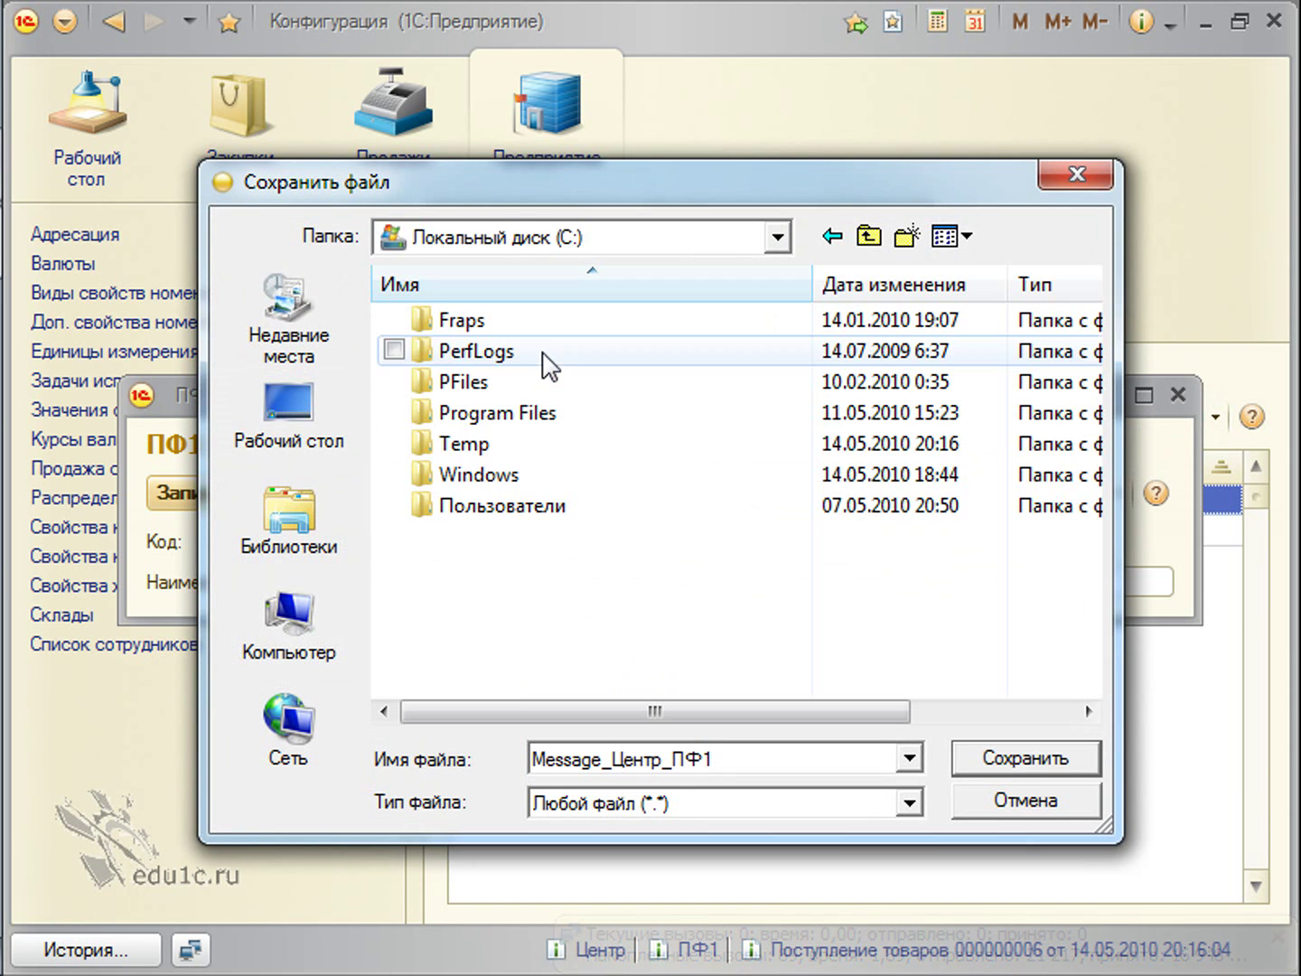
pyautogui.doubleClick(594, 441)
pyautogui.doubleClick(471, 443)
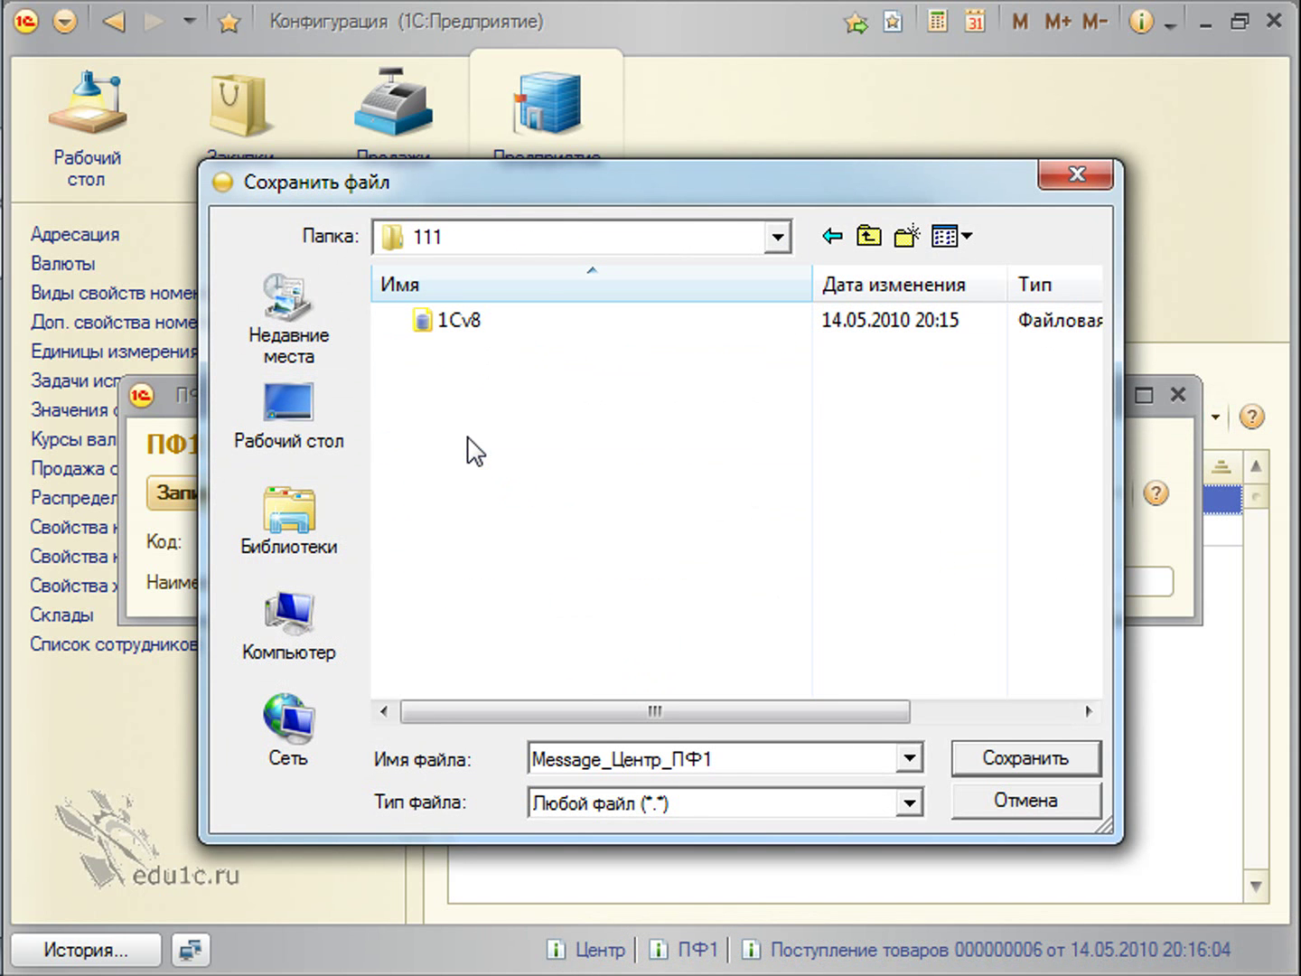
pyautogui.click(1019, 758)
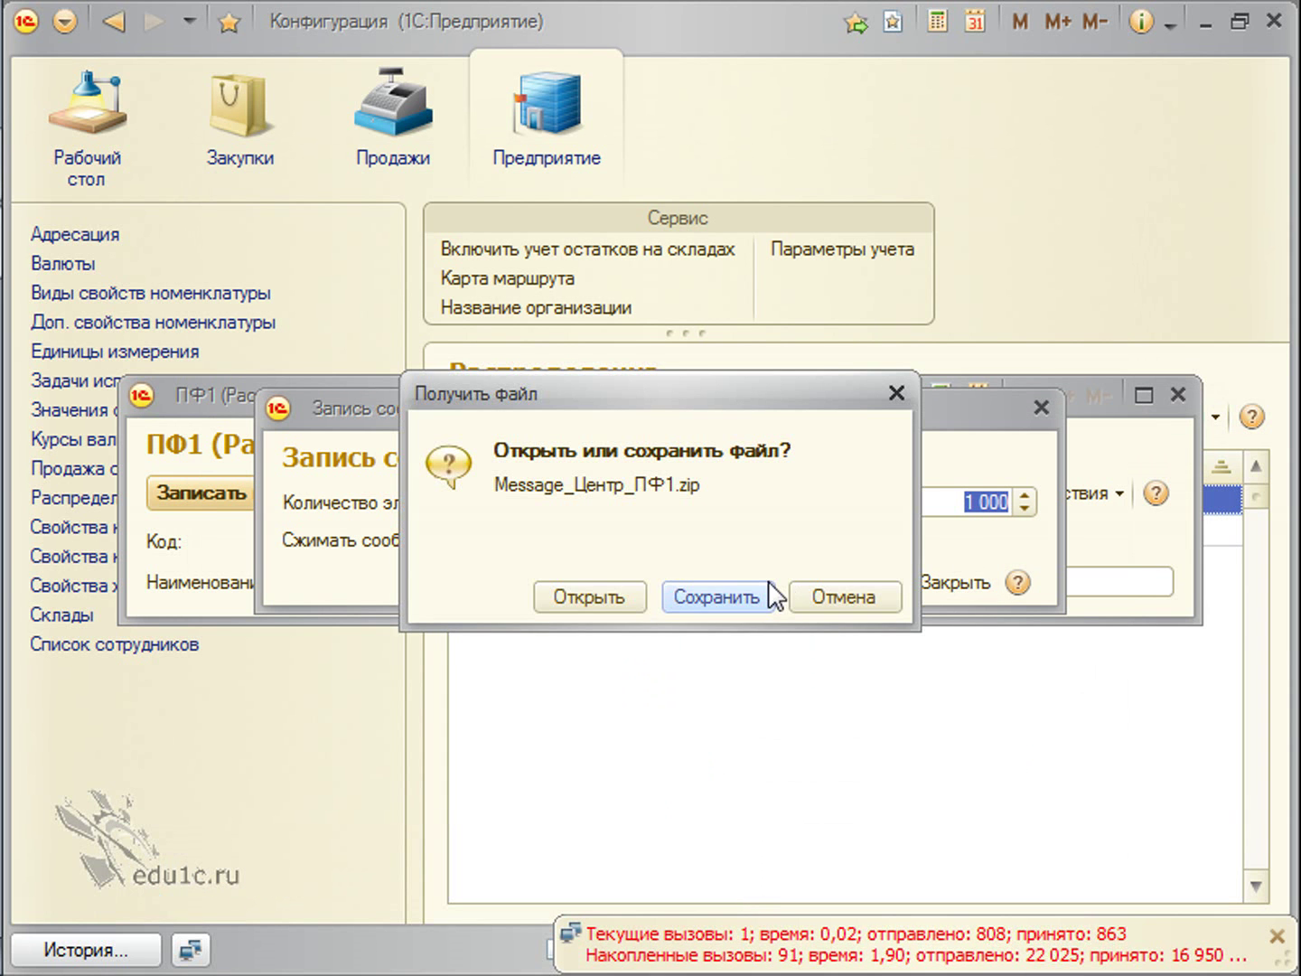
# Step: Open Message_Центр_ПФ1.xml from the message archive and examine its header, nodes and goods receipt data through to the end
pyautogui.click(608, 590)
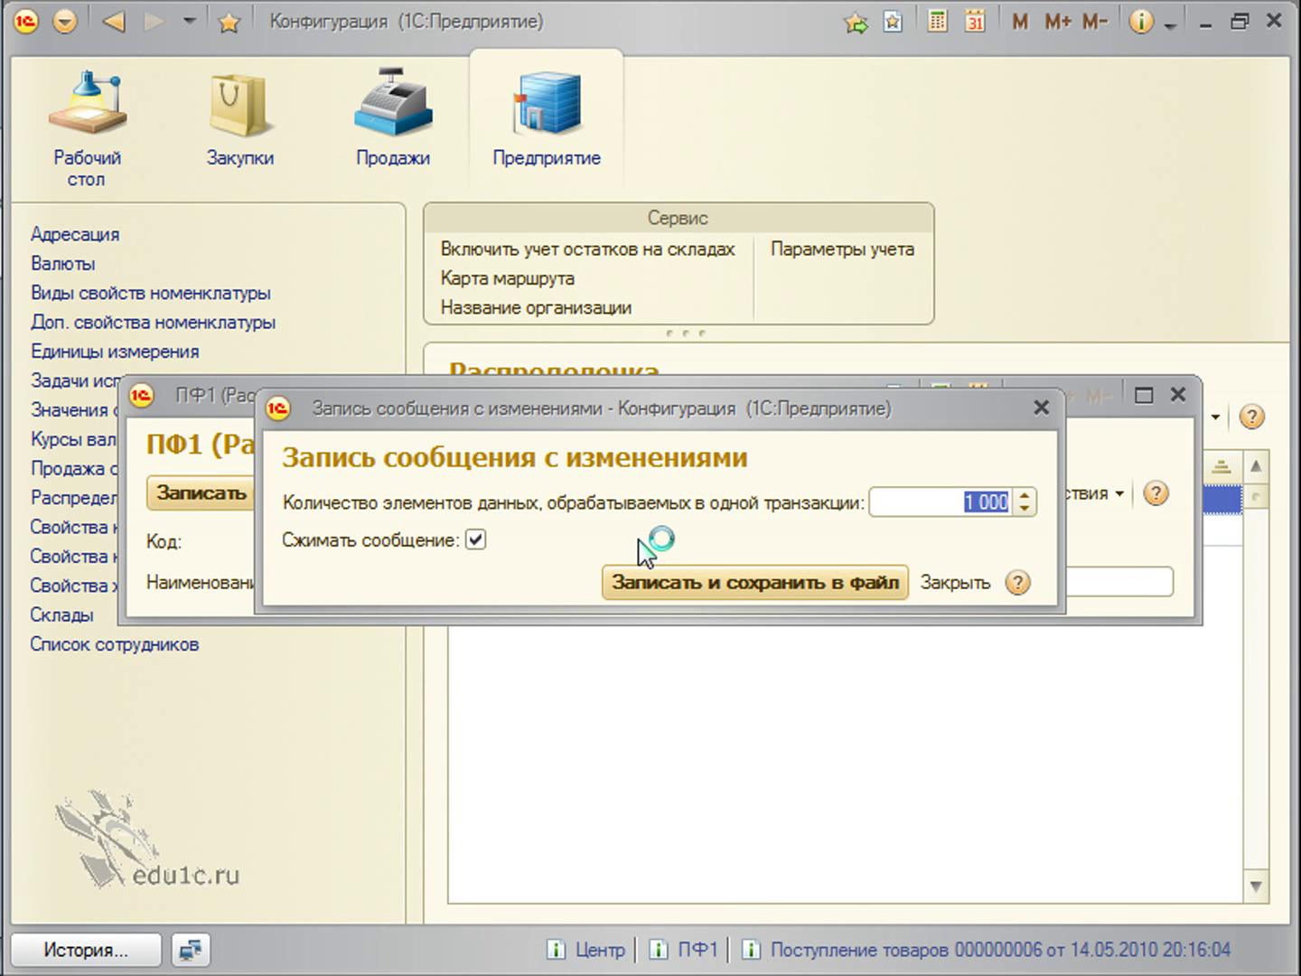
pyautogui.click(720, 383)
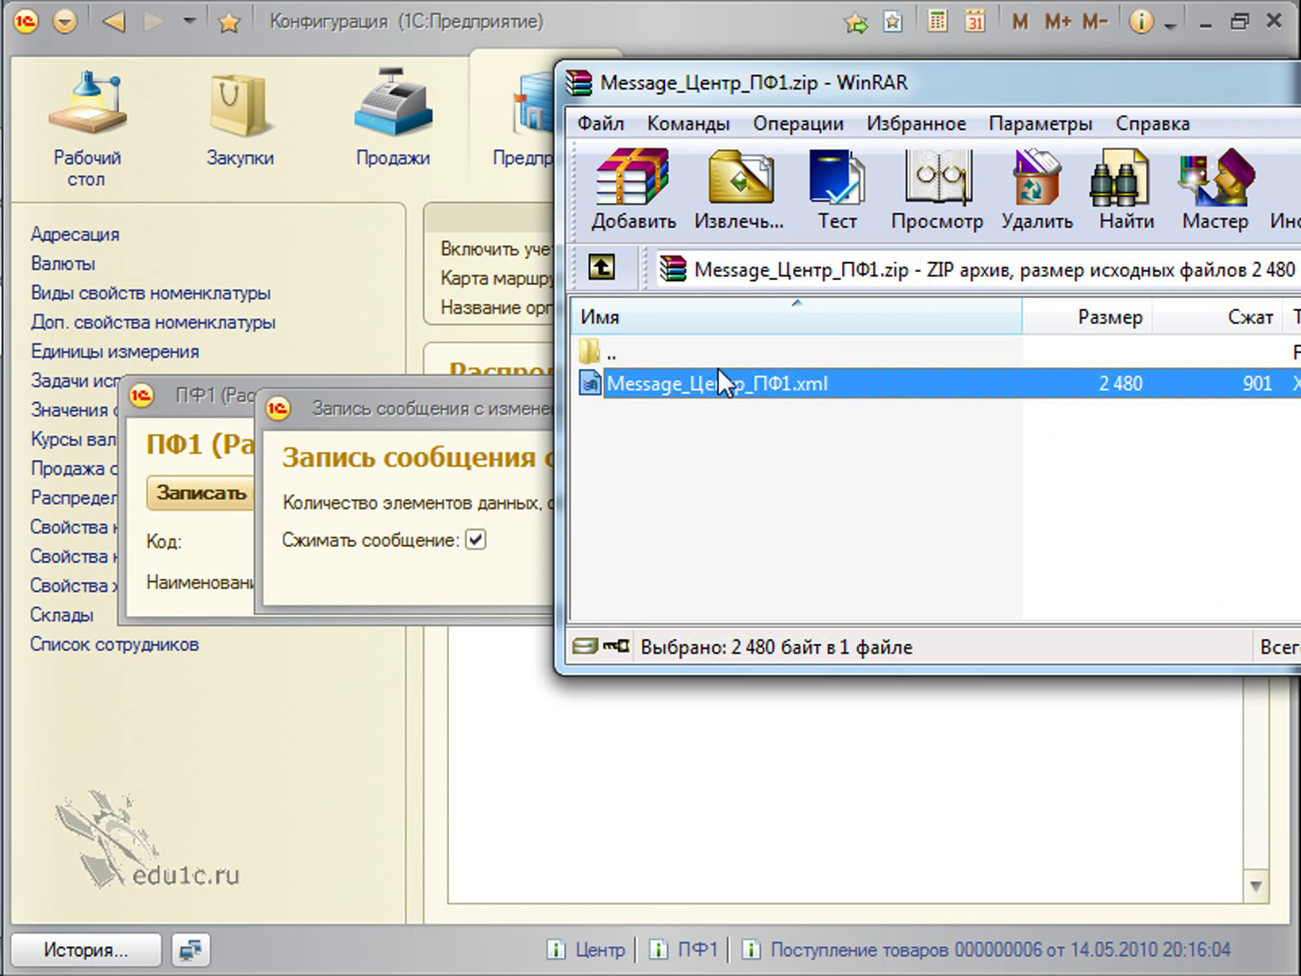
pyautogui.doubleClick(722, 383)
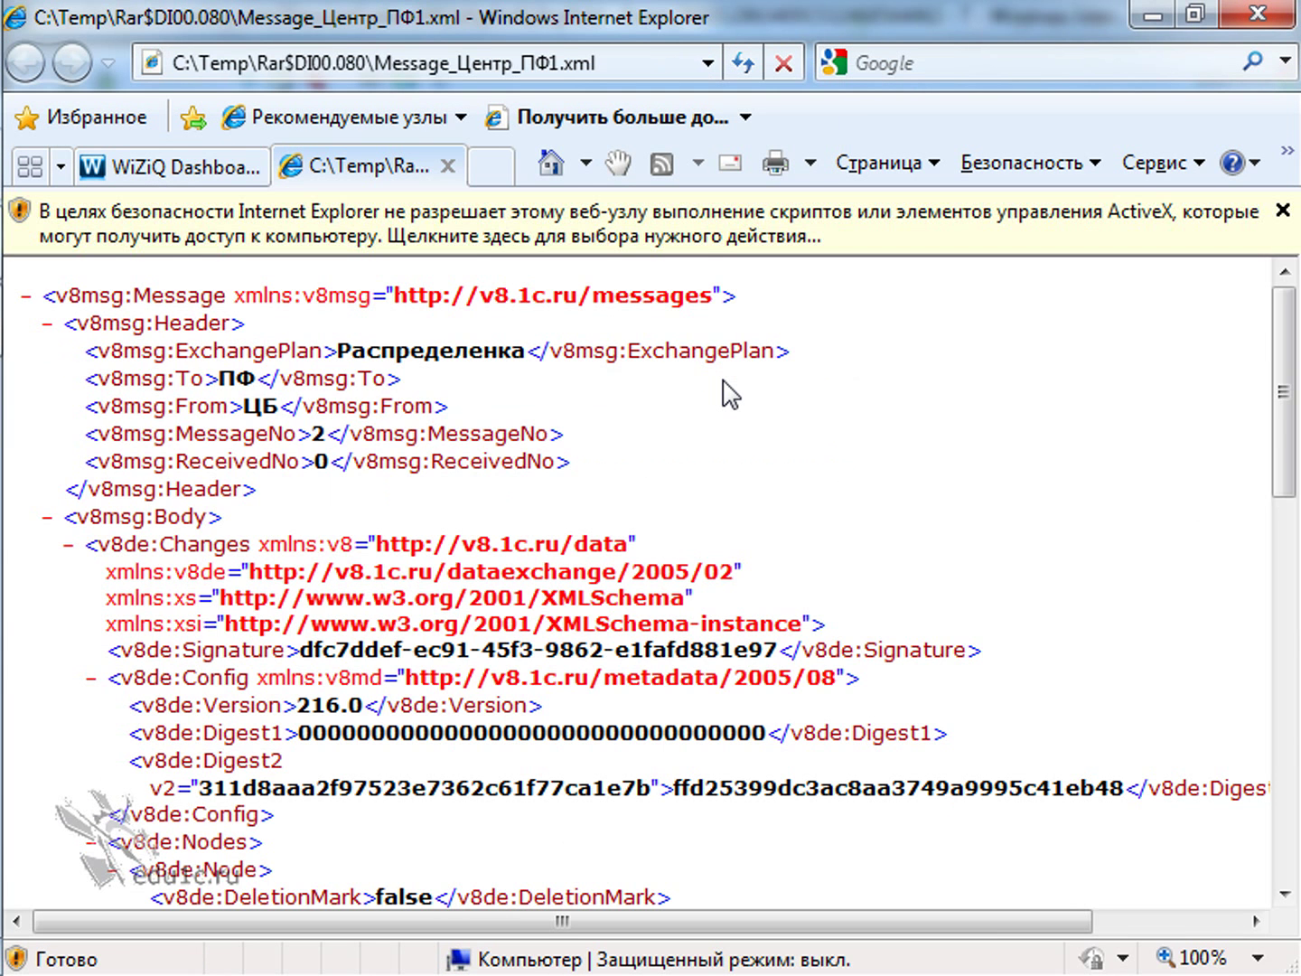
pyautogui.scroll(-9, 731, 394)
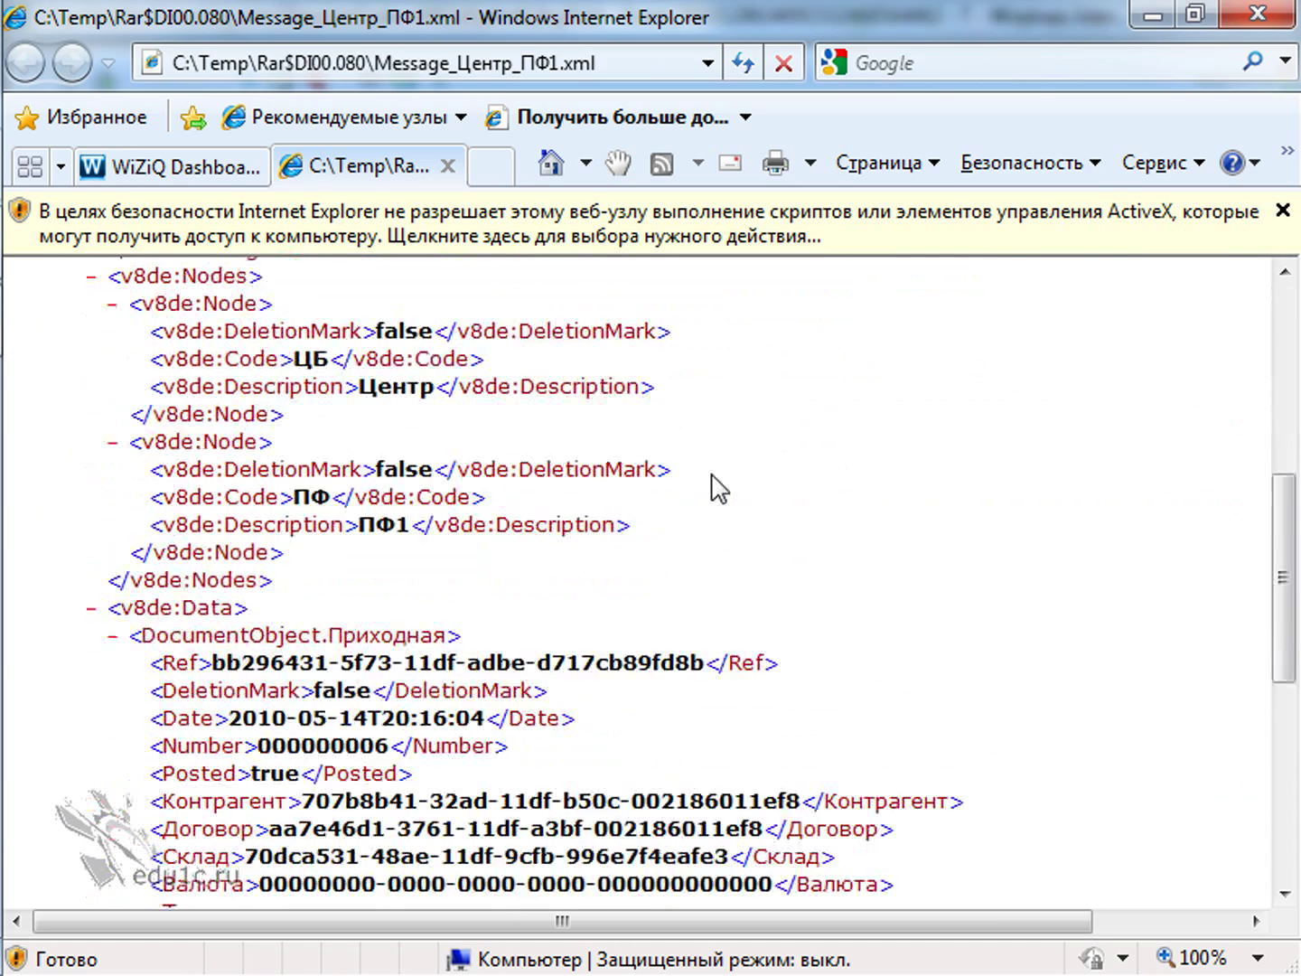
pyautogui.scroll(-3, 719, 492)
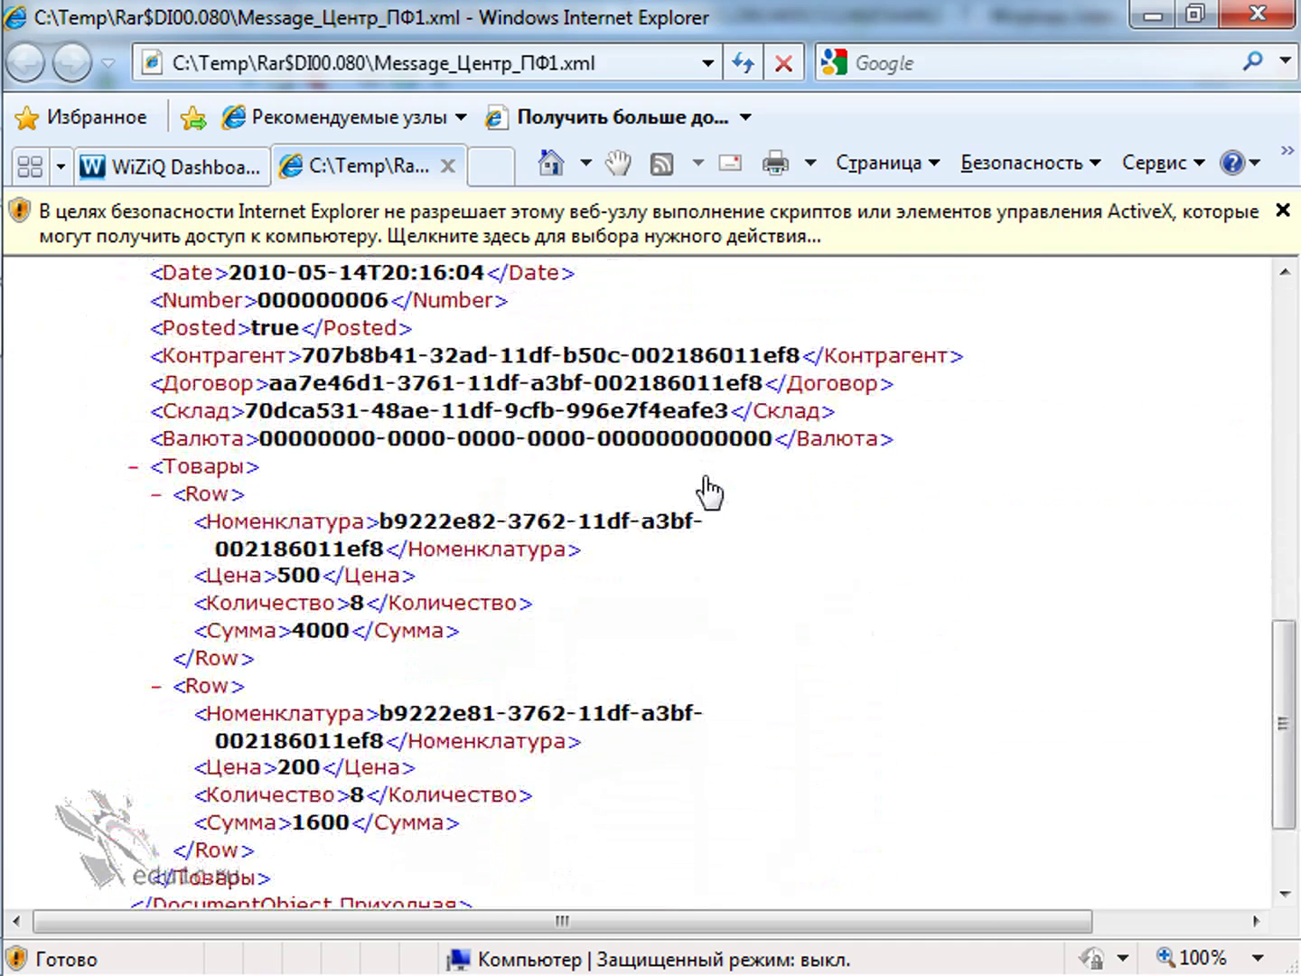
pyautogui.scroll(-2, 710, 491)
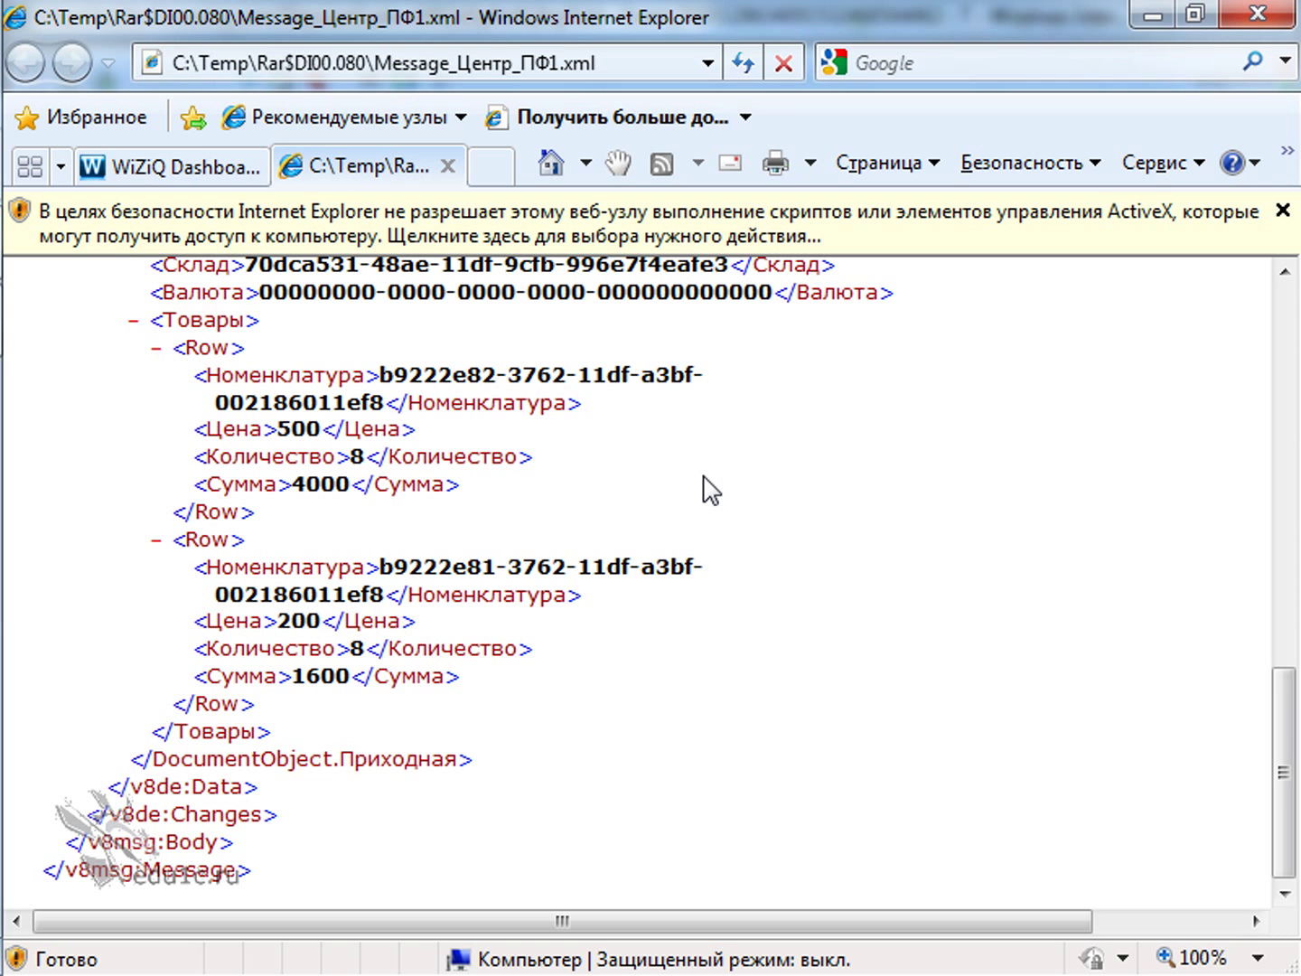
# Step: Close all browser tabs, switch back to 1С:Предприятие, and close the change message dialog and the ПФ1 node form
pyautogui.click(1256, 14)
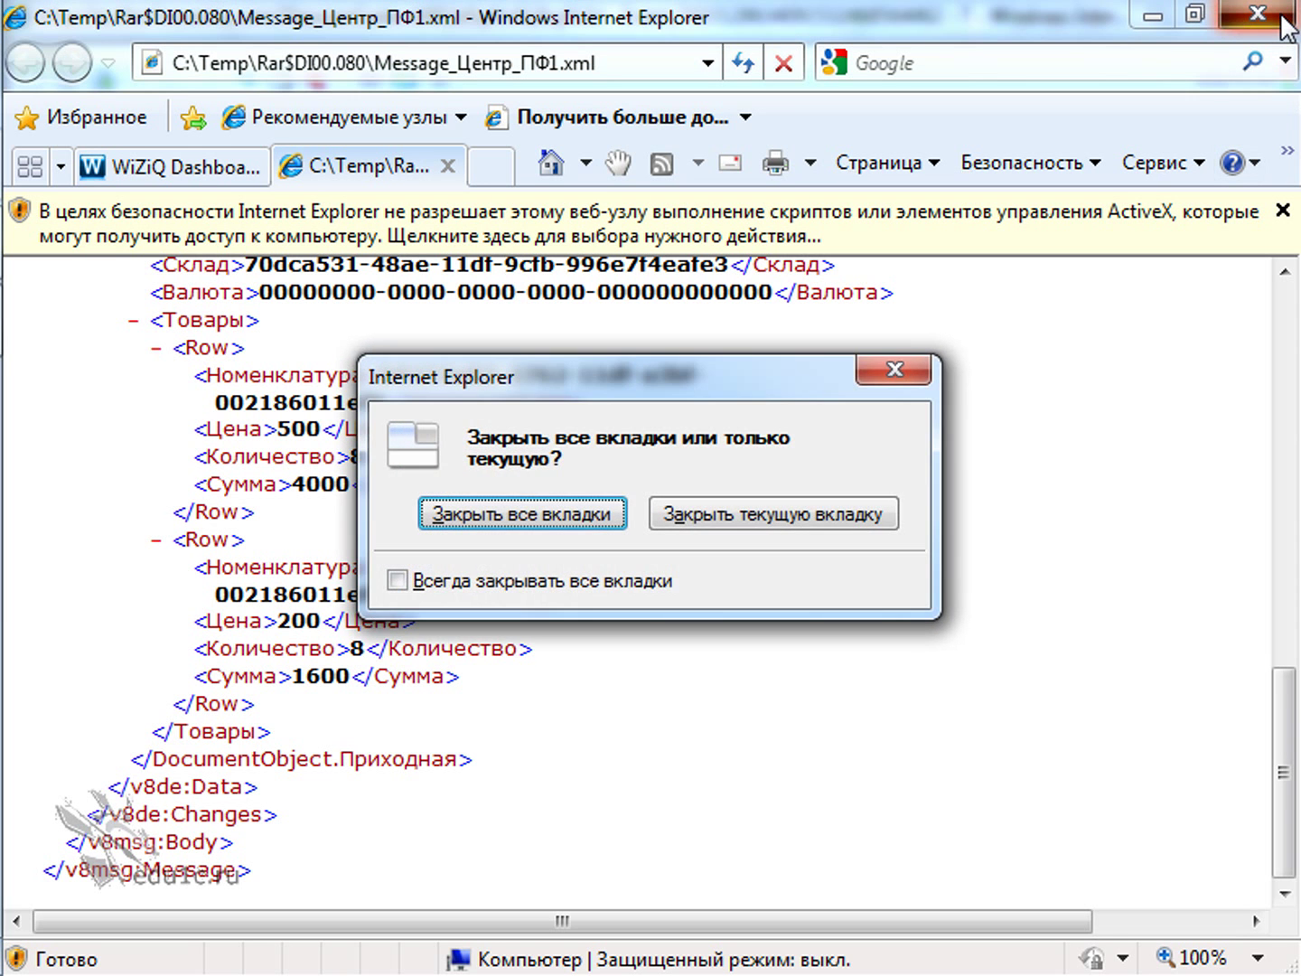
pyautogui.click(516, 514)
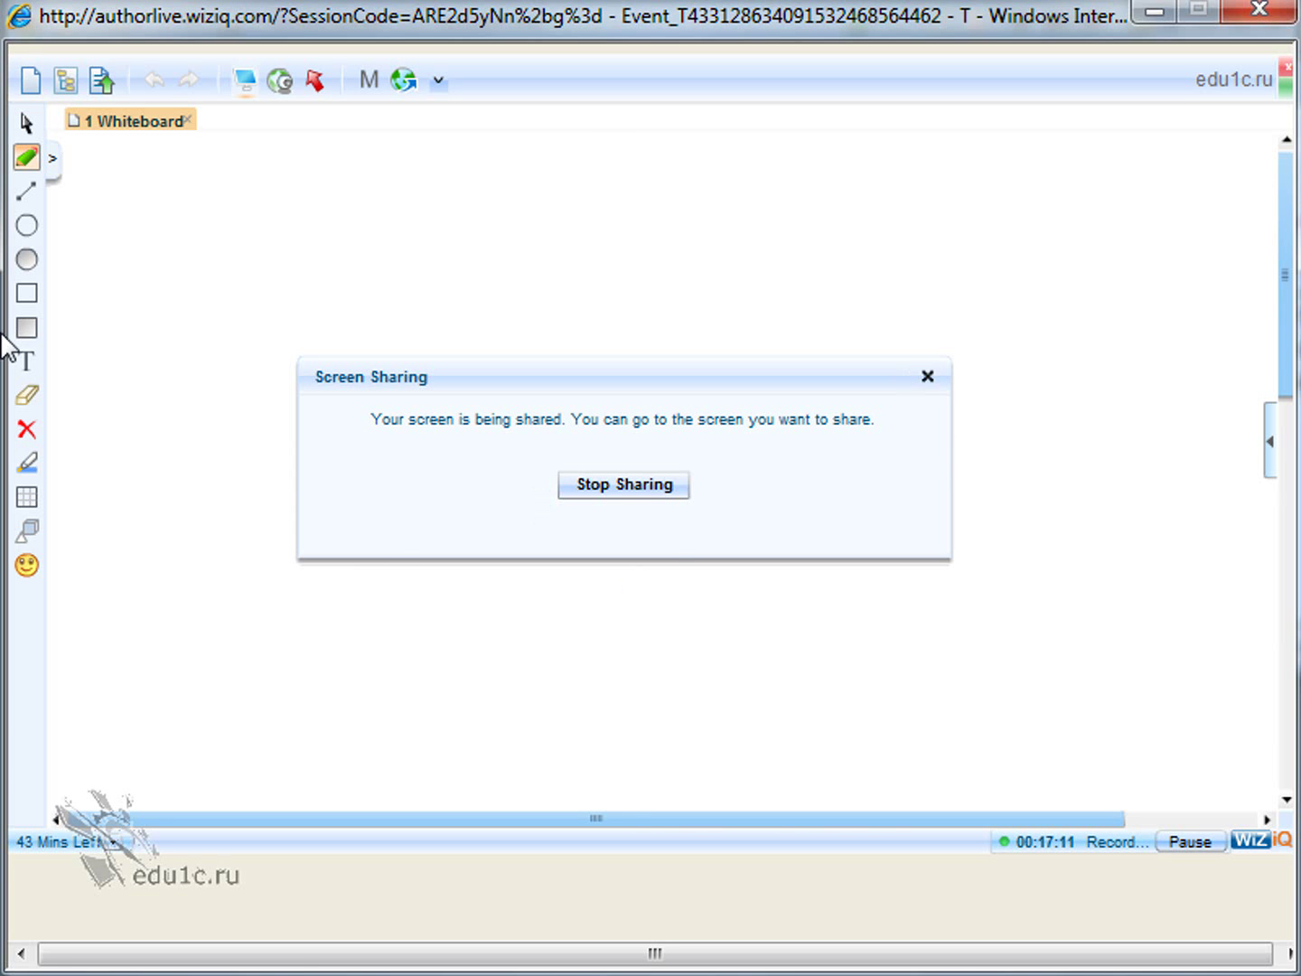
pyautogui.hotkey('alt', 'Tab')
pyautogui.hotkey('alt', 'Tab')
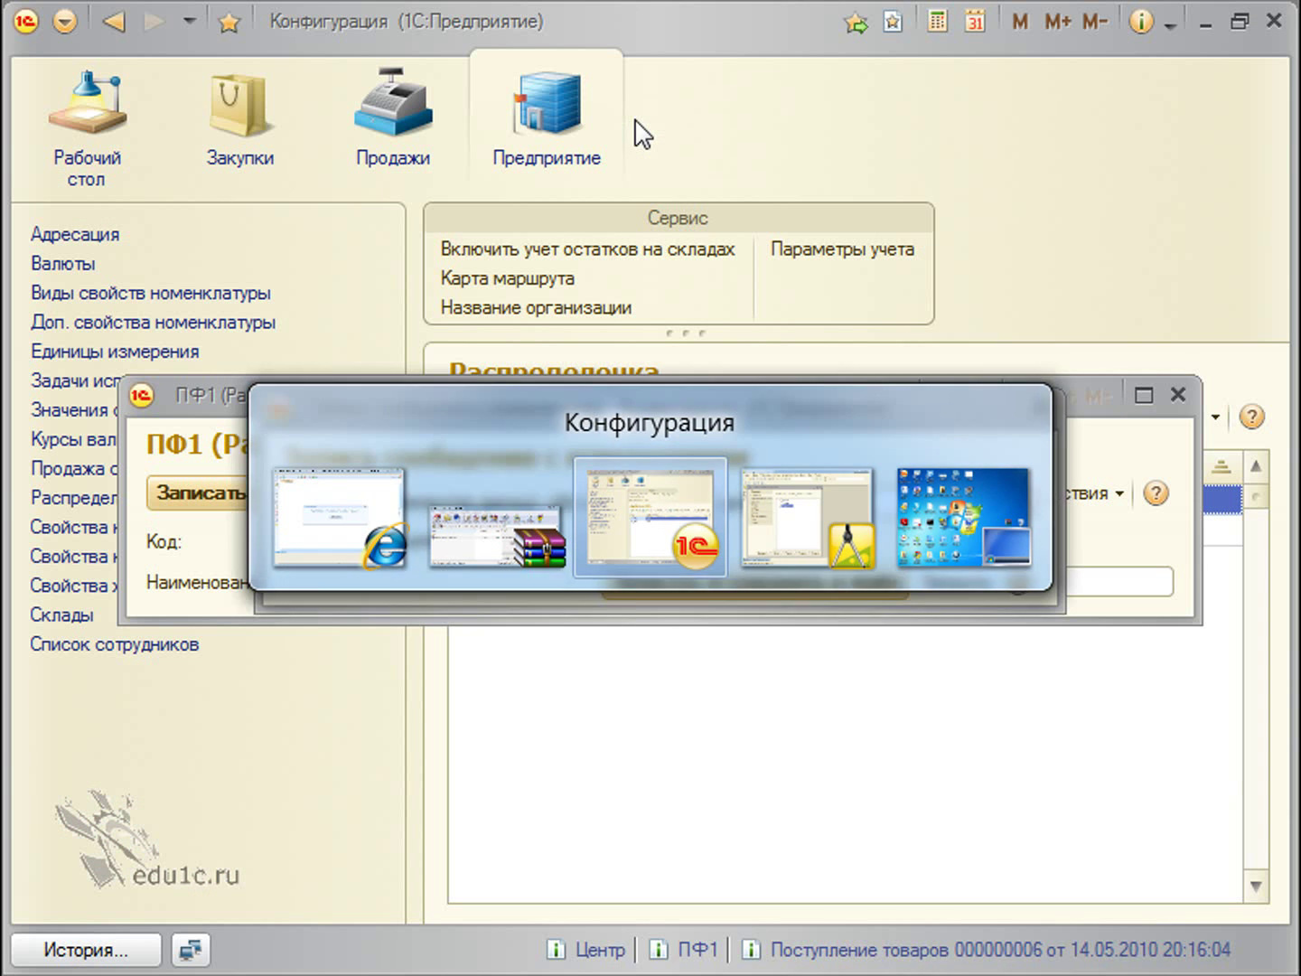
pyautogui.click(945, 584)
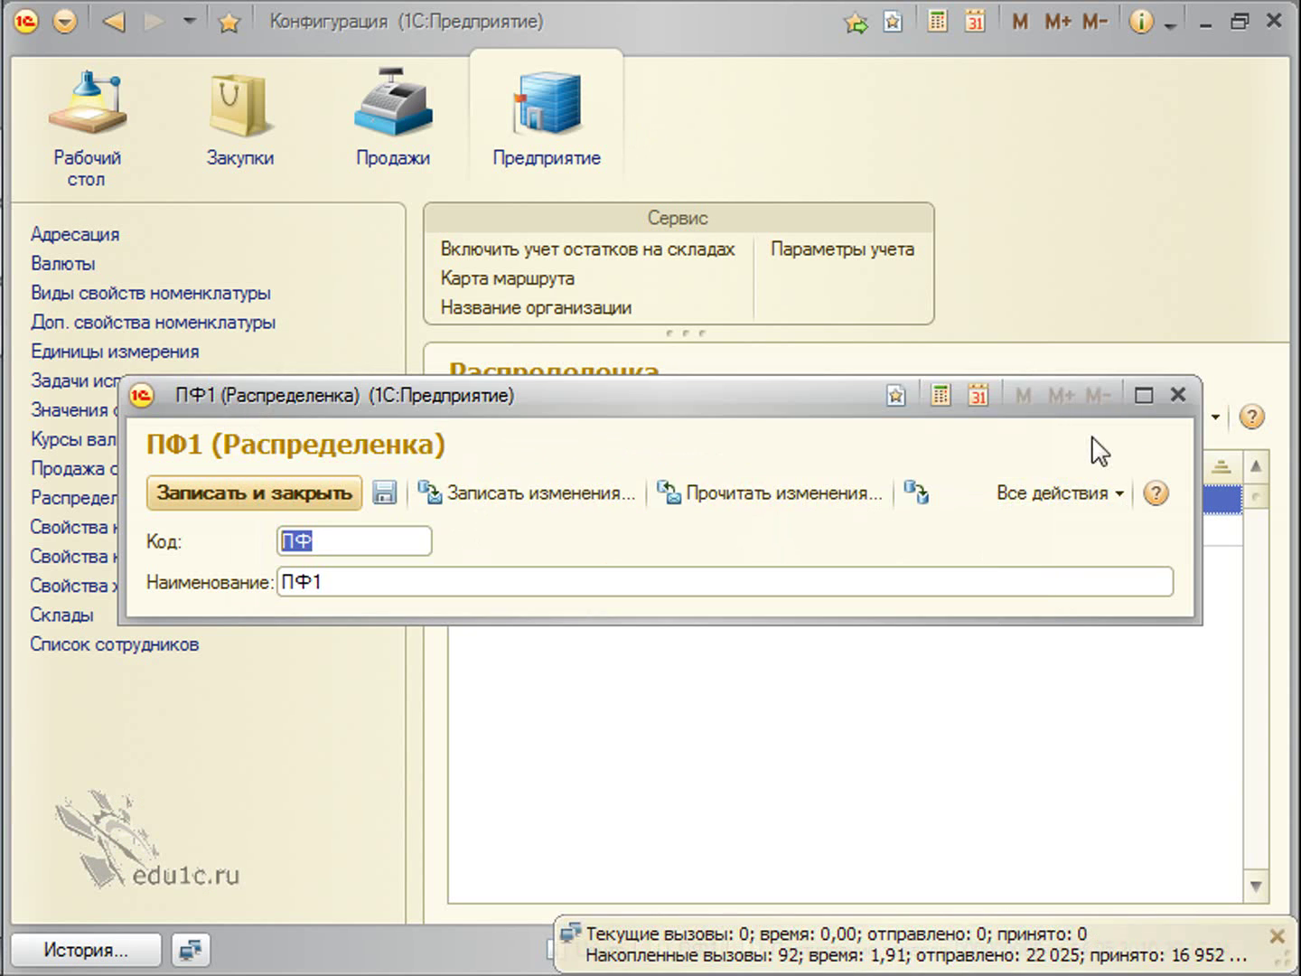
pyautogui.click(1178, 394)
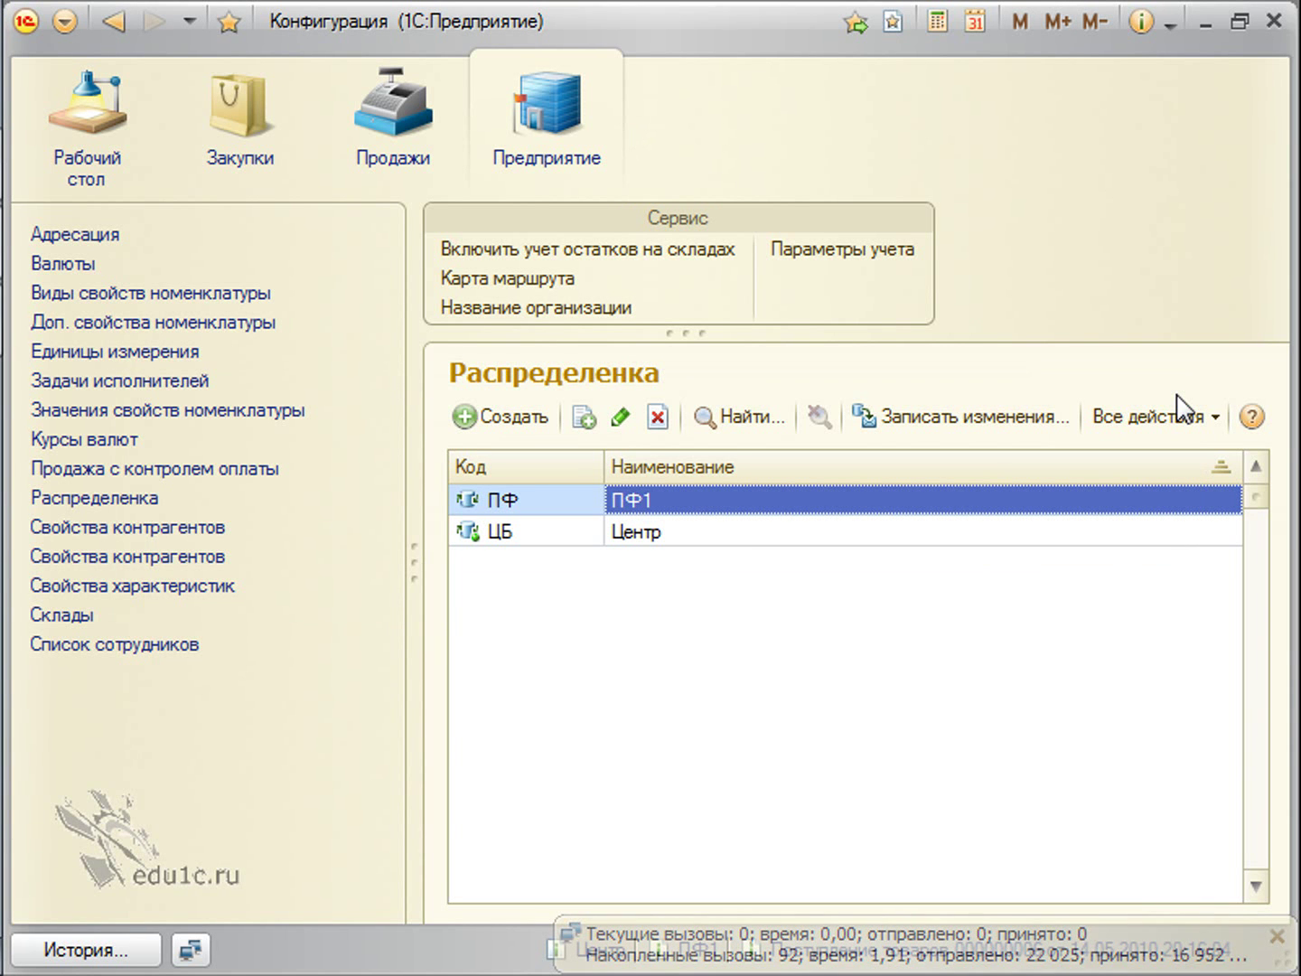